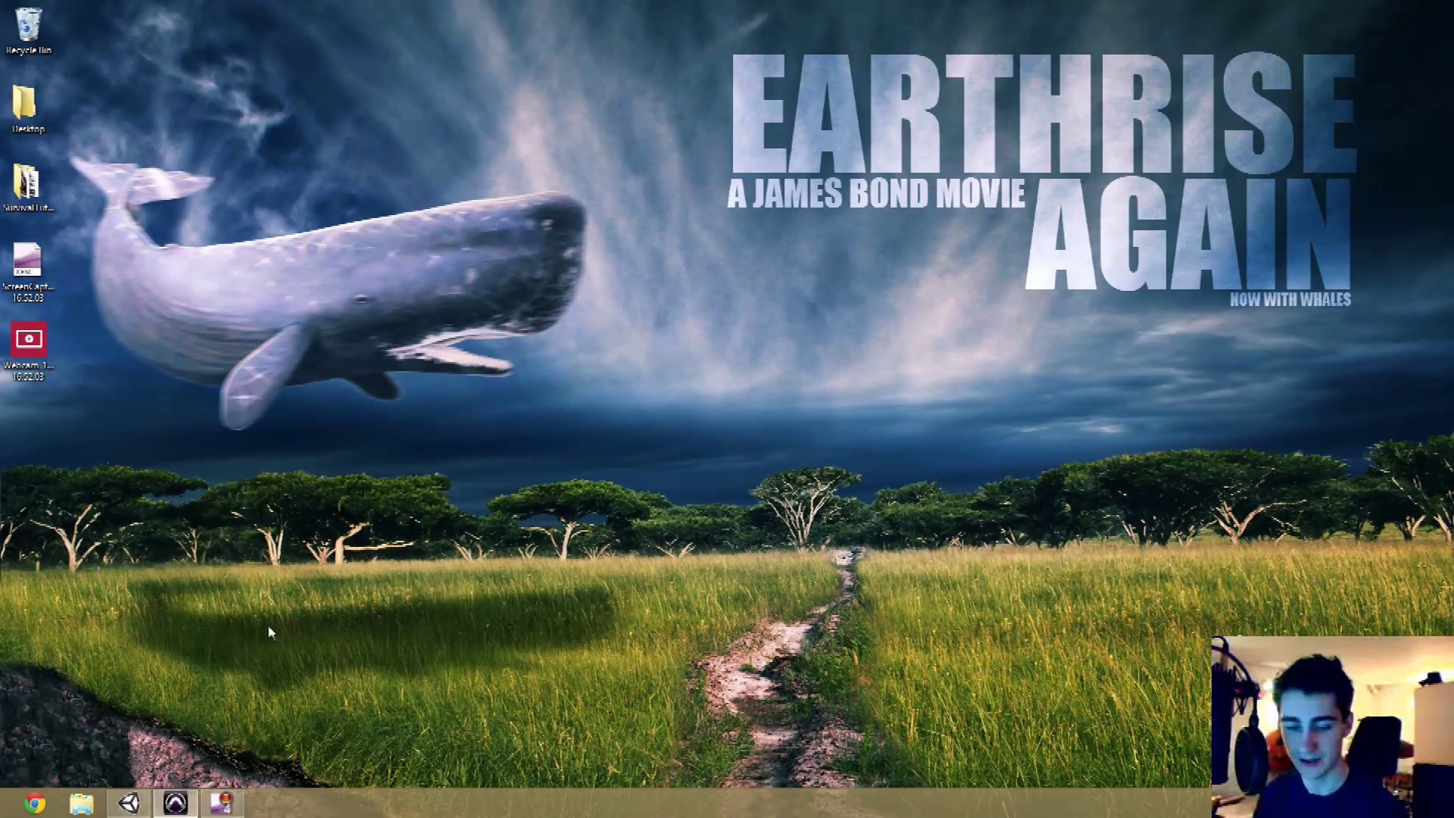
- Switch to the open Unity project and add a cube to the empty scene
left_click(128, 803)
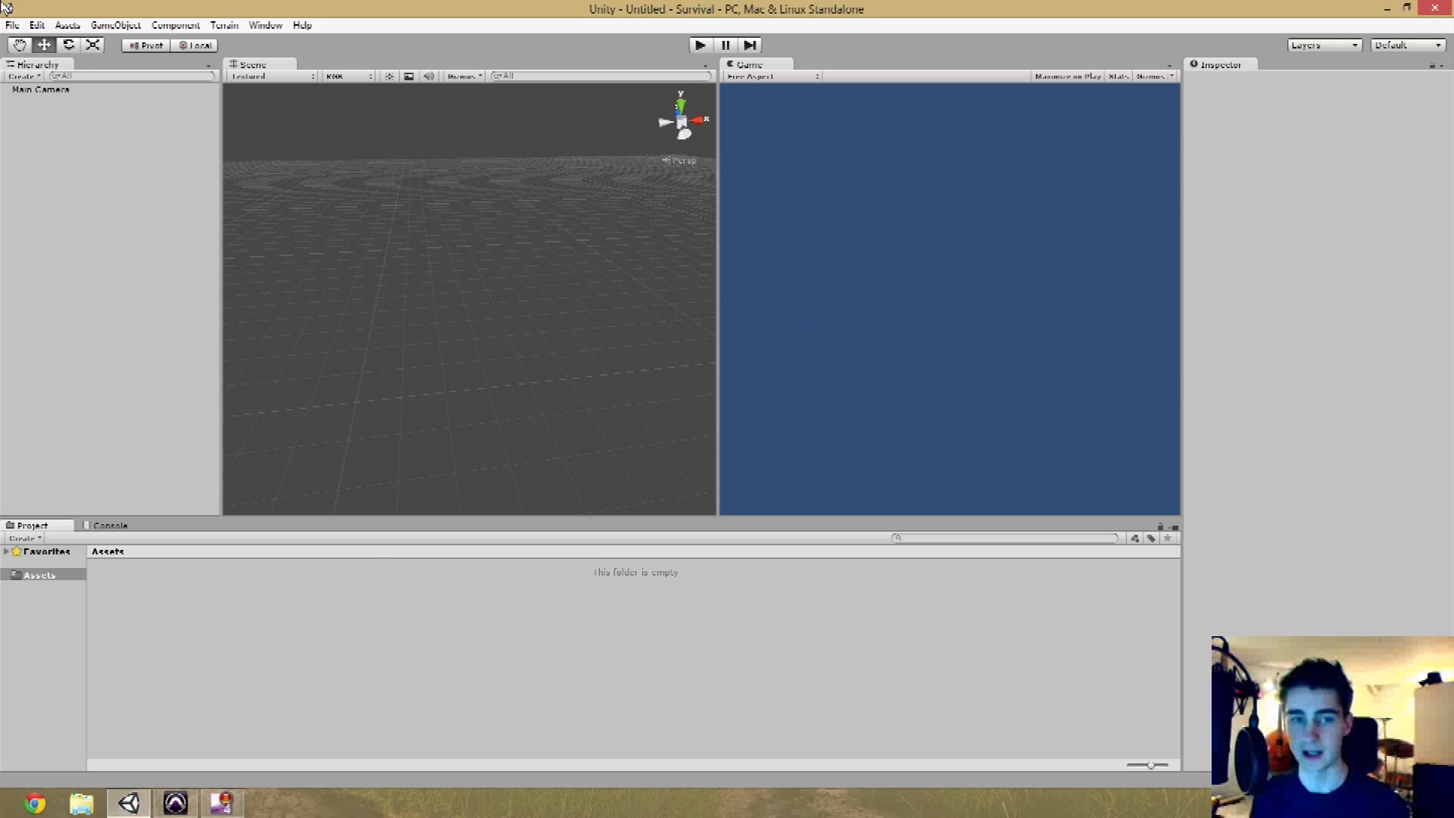
left_click(12, 26)
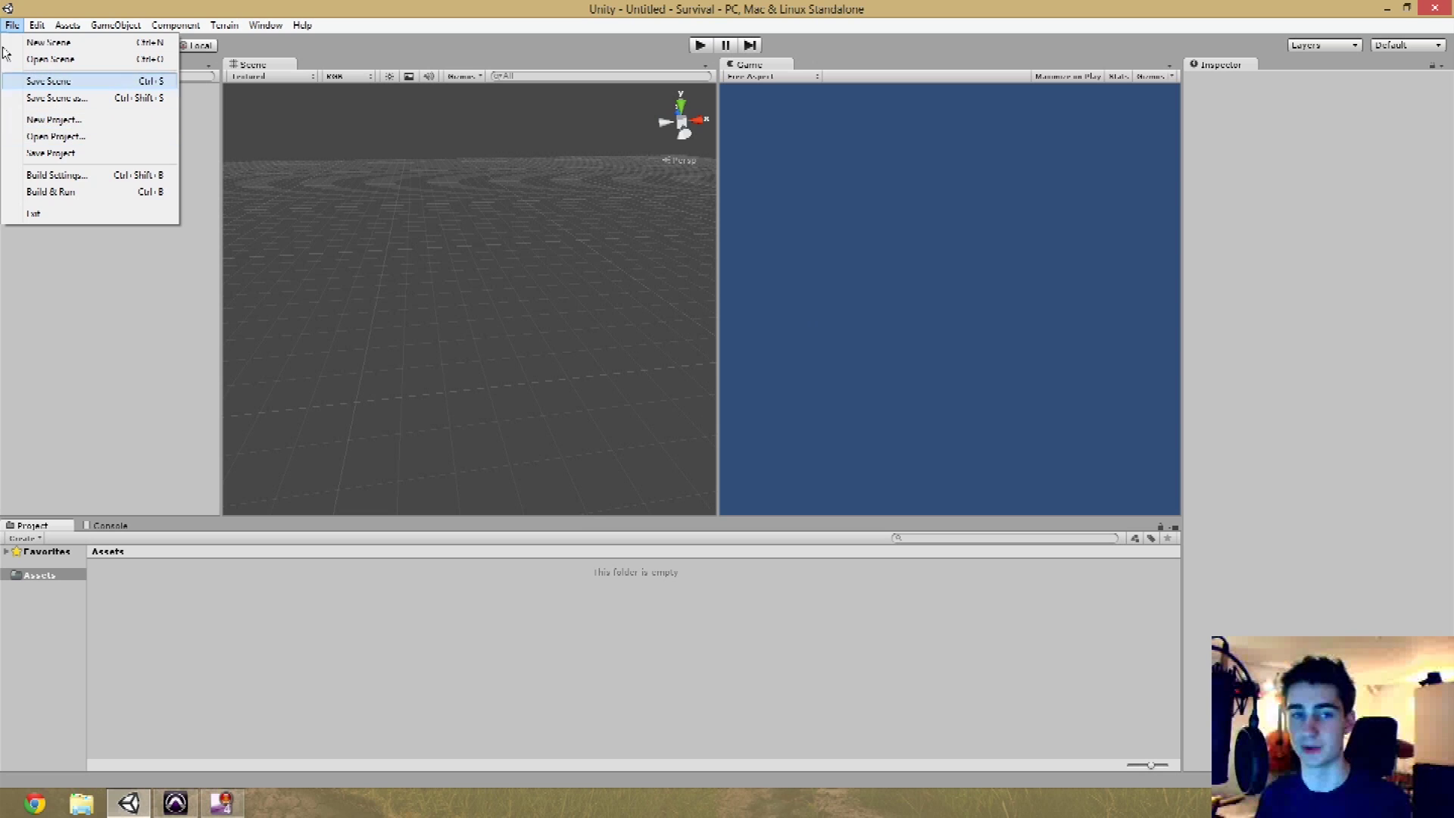
left_click(12, 25)
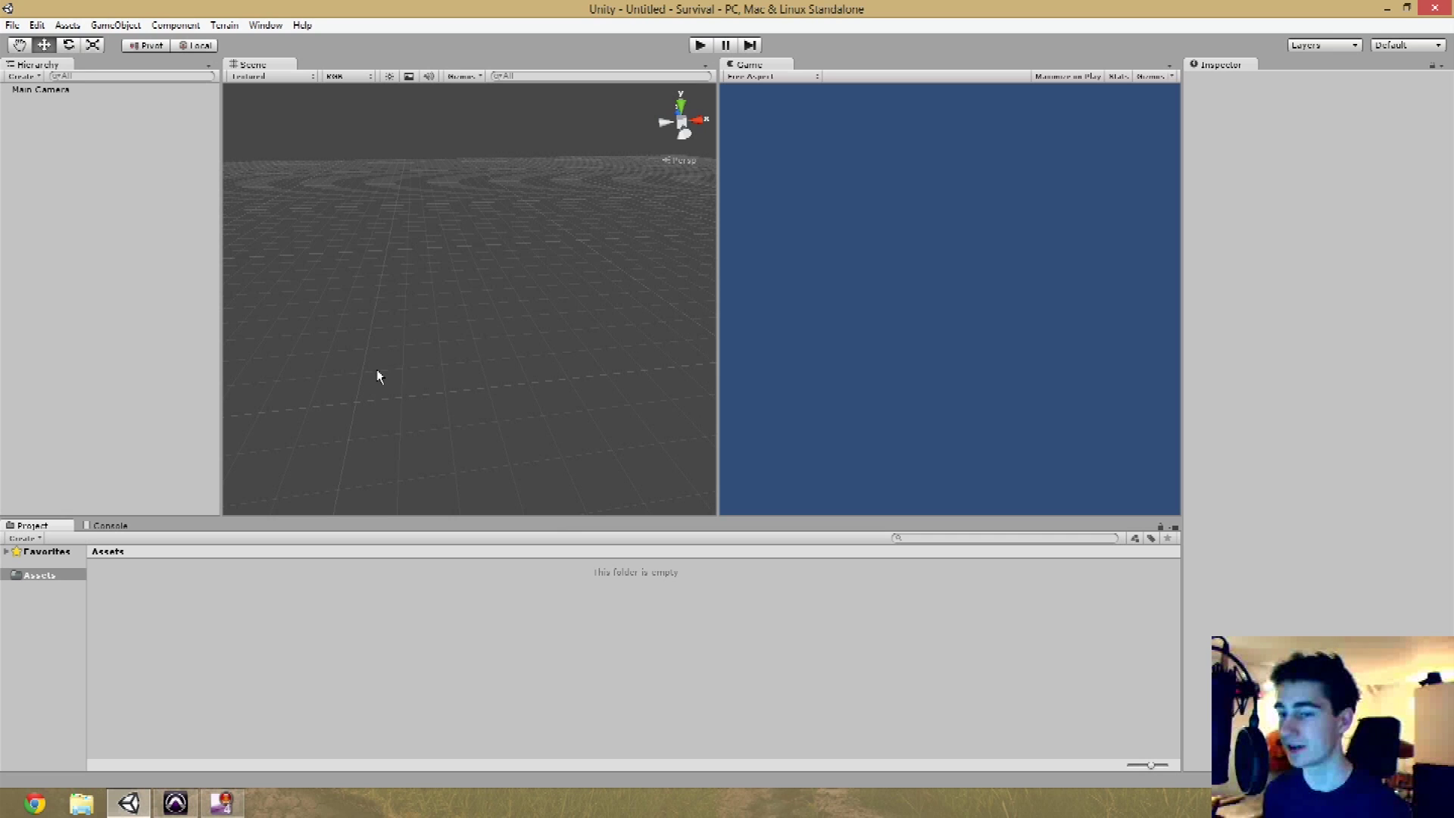
right_click_drag(432, 282, 326, 215)
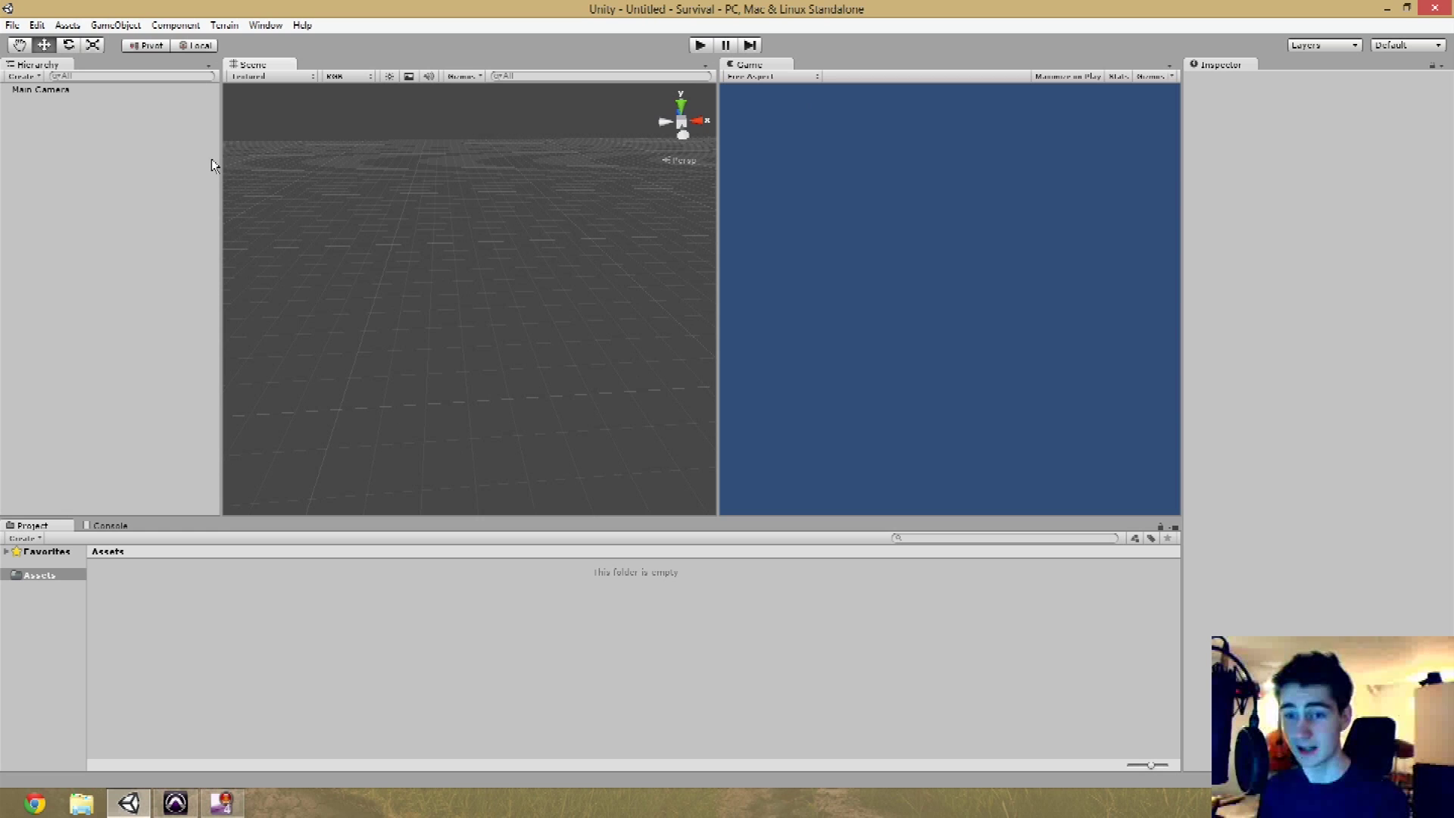
right_click_drag(344, 165, 356, 193)
left_click(106, 27)
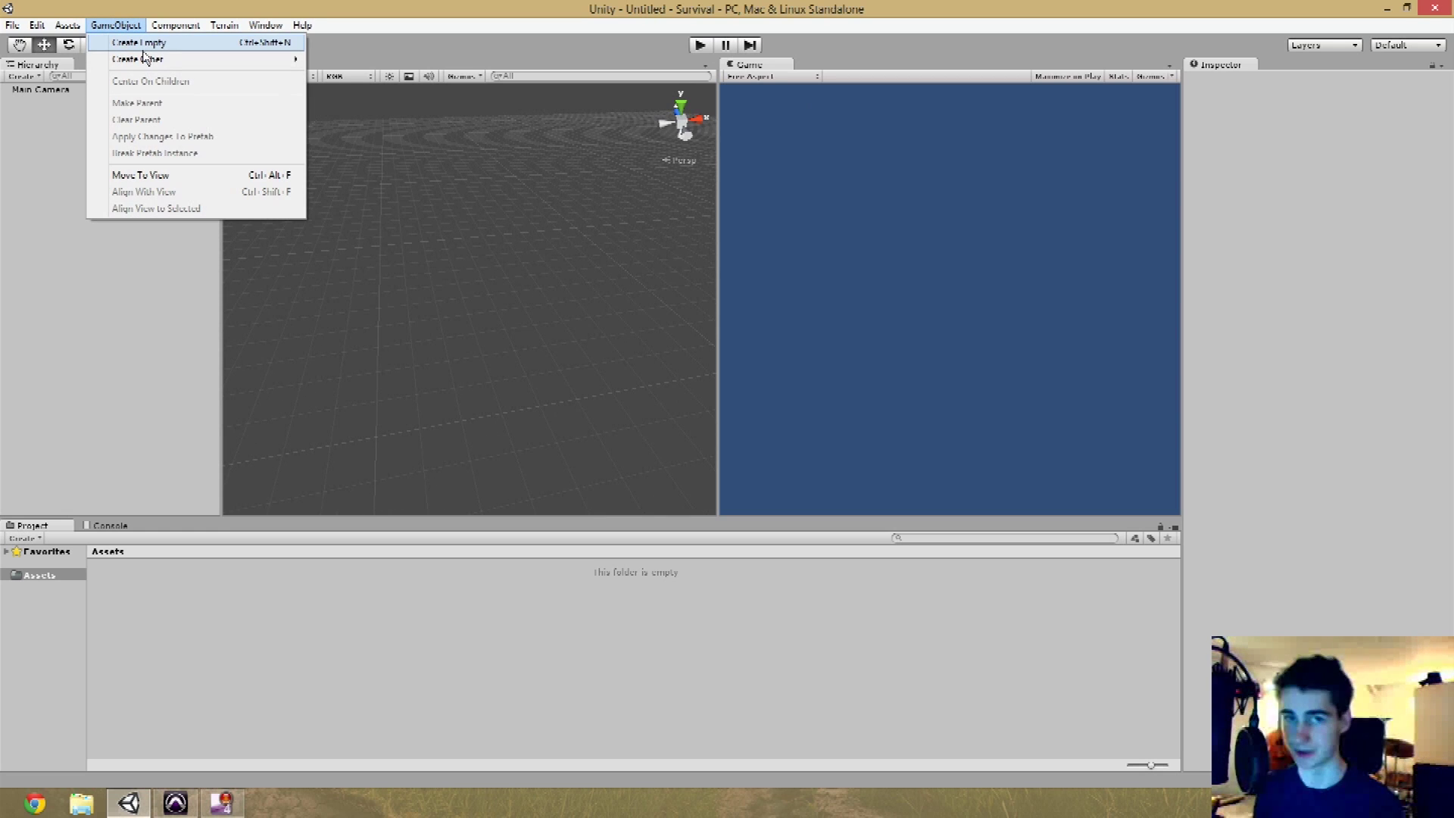
mouse_move(152, 59)
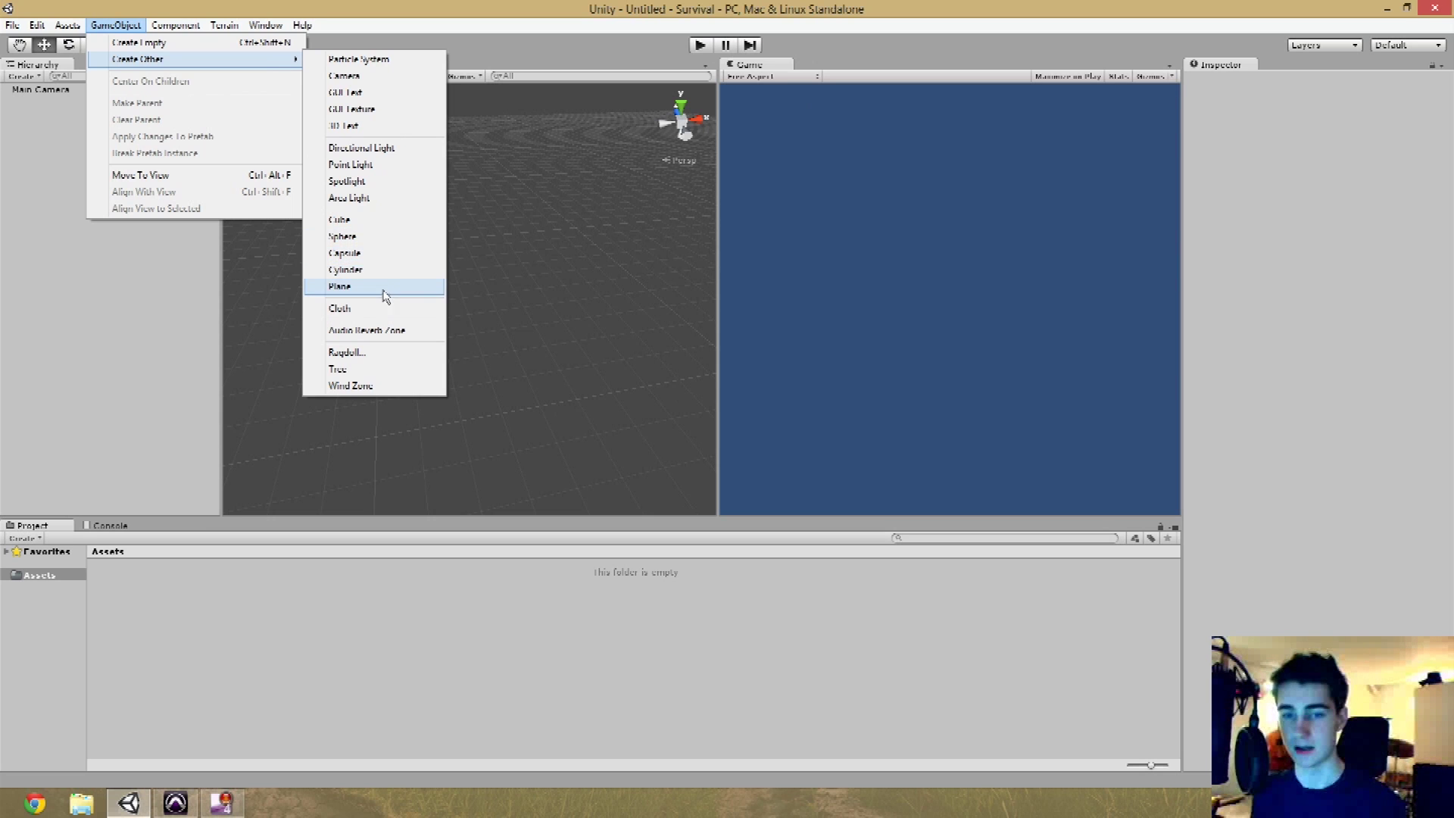
left_click(381, 227)
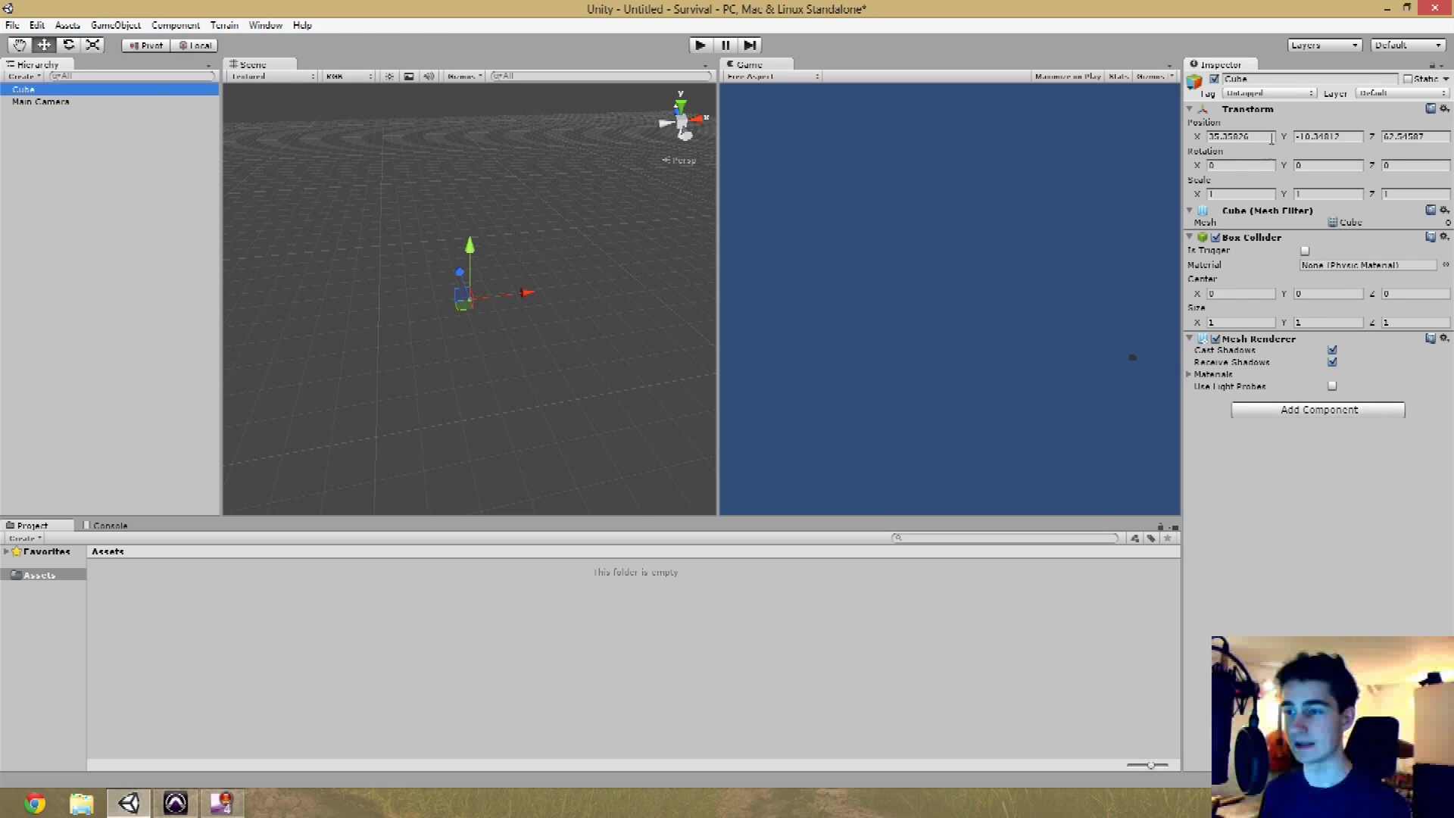
- Set the cube's position to 0, 0, 0 and frame it in the scene view
left_click(1272, 136)
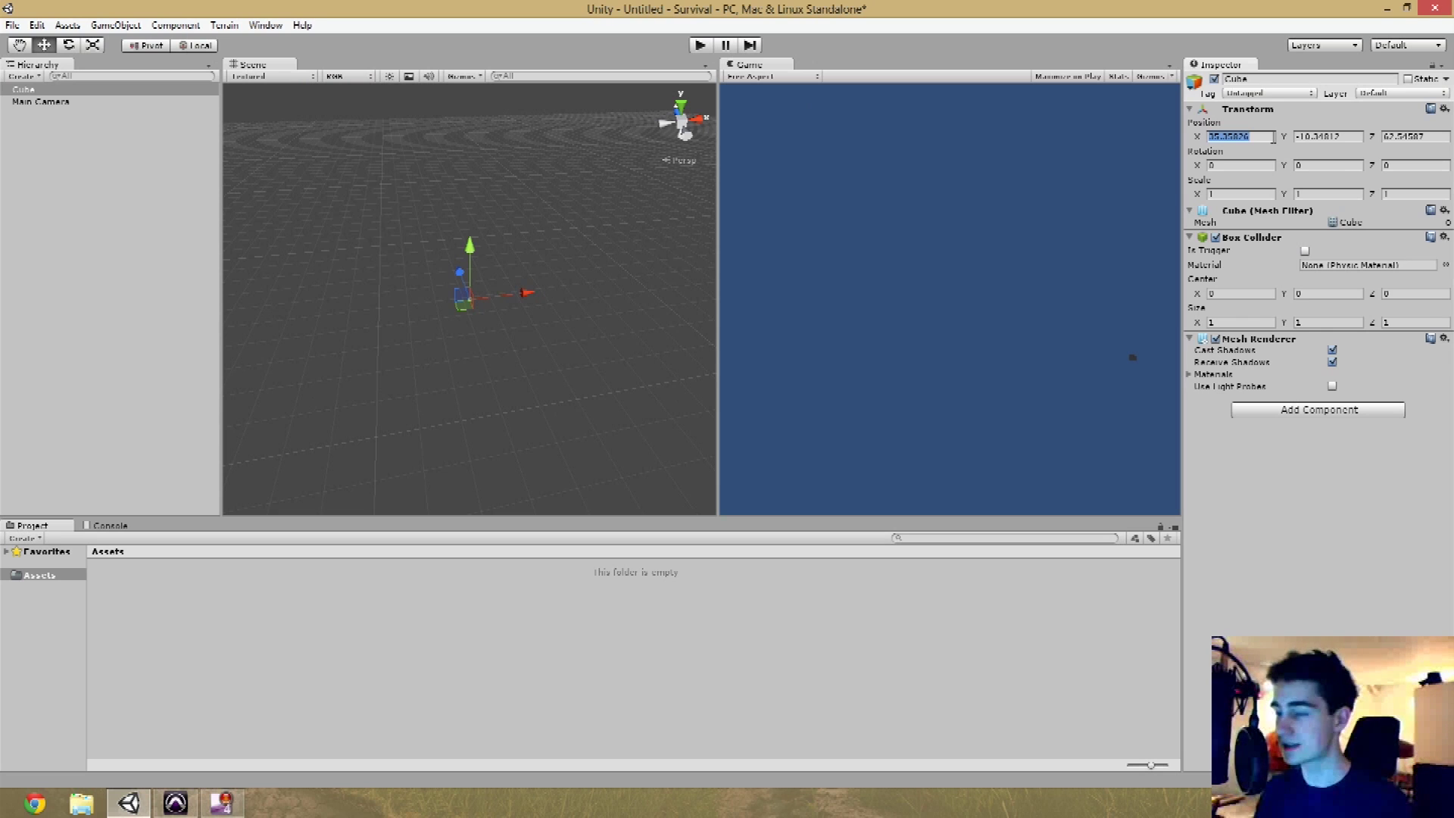
type("0")
key("Tab")
type("0")
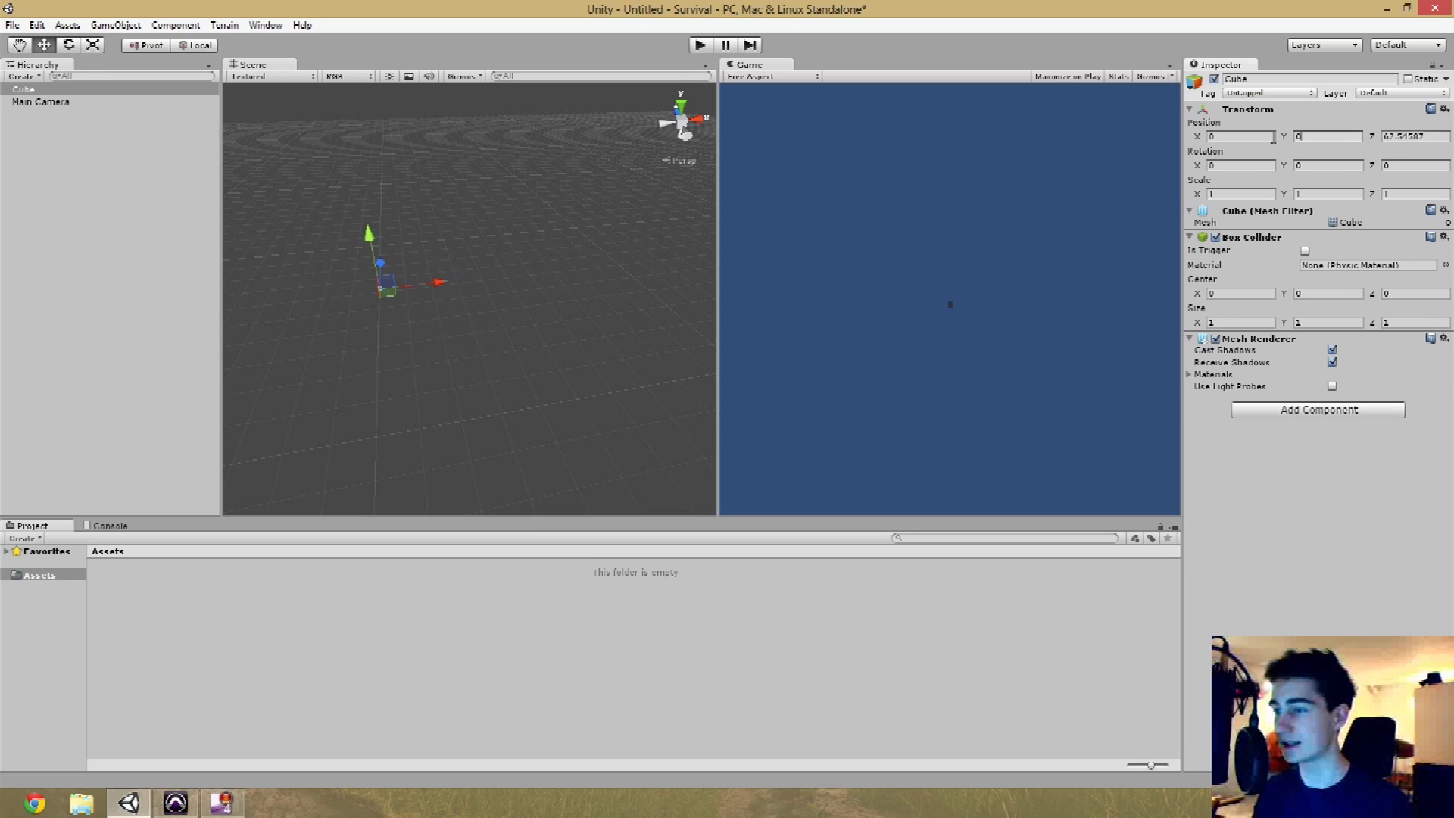
key("Tab")
type("0")
key("Return")
key("f")
left_click_drag(572, 365, 536, 393, "alt")
scroll(535, 393, "down", 3)
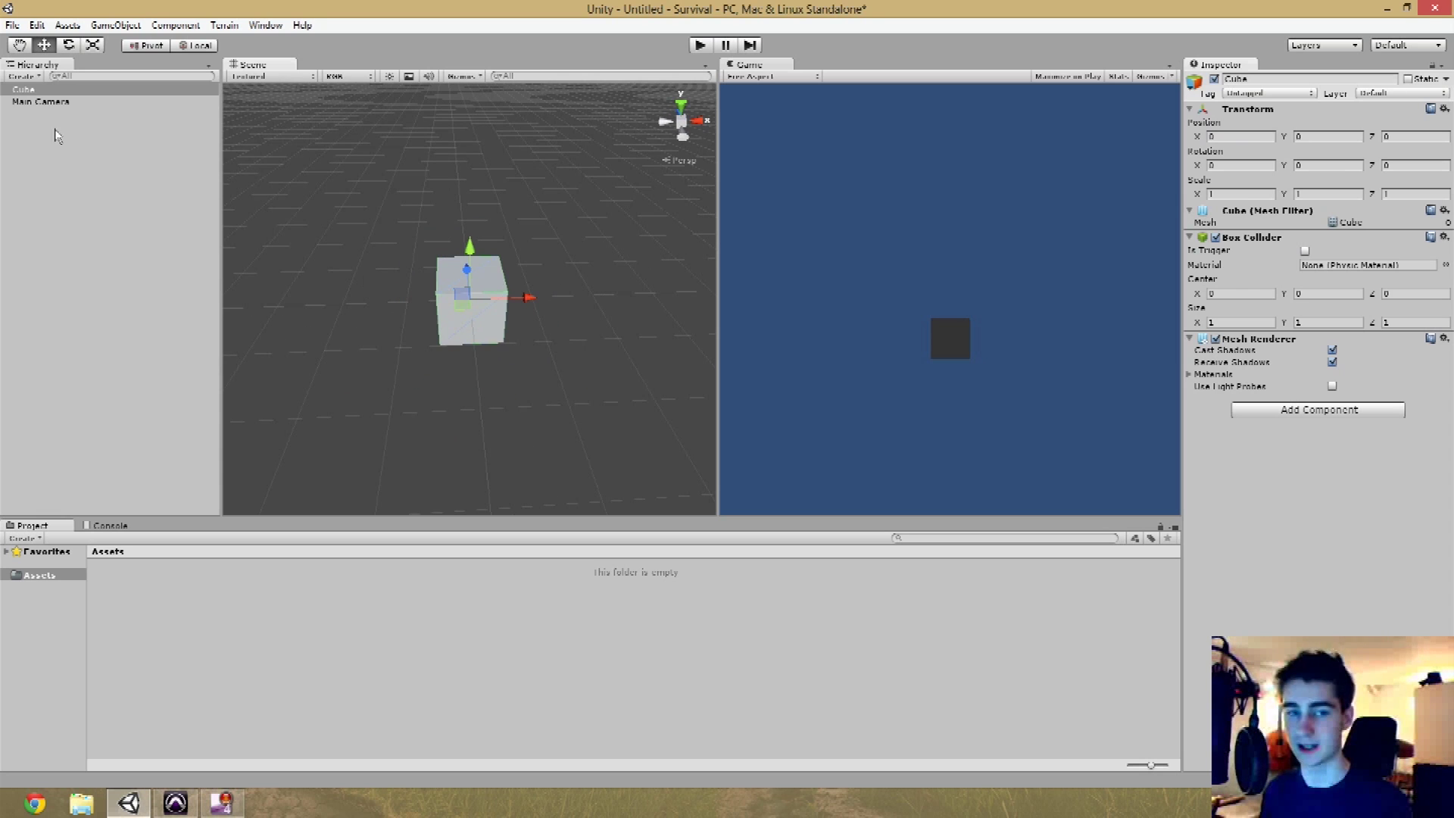
- Examine the cube in the scene view from several angles and distances
left_click(36, 91)
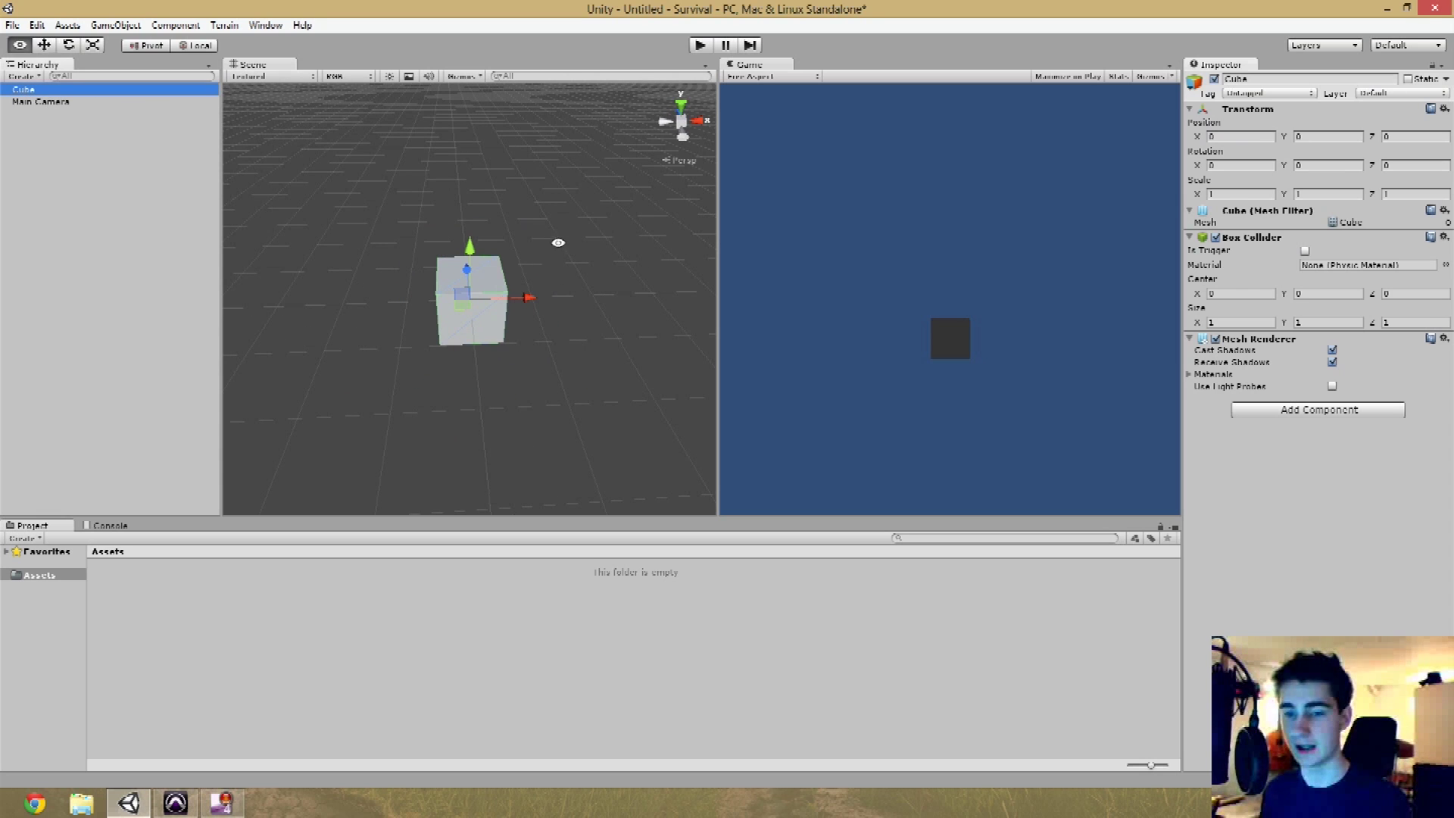
left_click_drag(559, 242, 555, 260, "alt")
scroll(548, 249, "down", 5)
left_click_drag(522, 185, 603, 412, "alt")
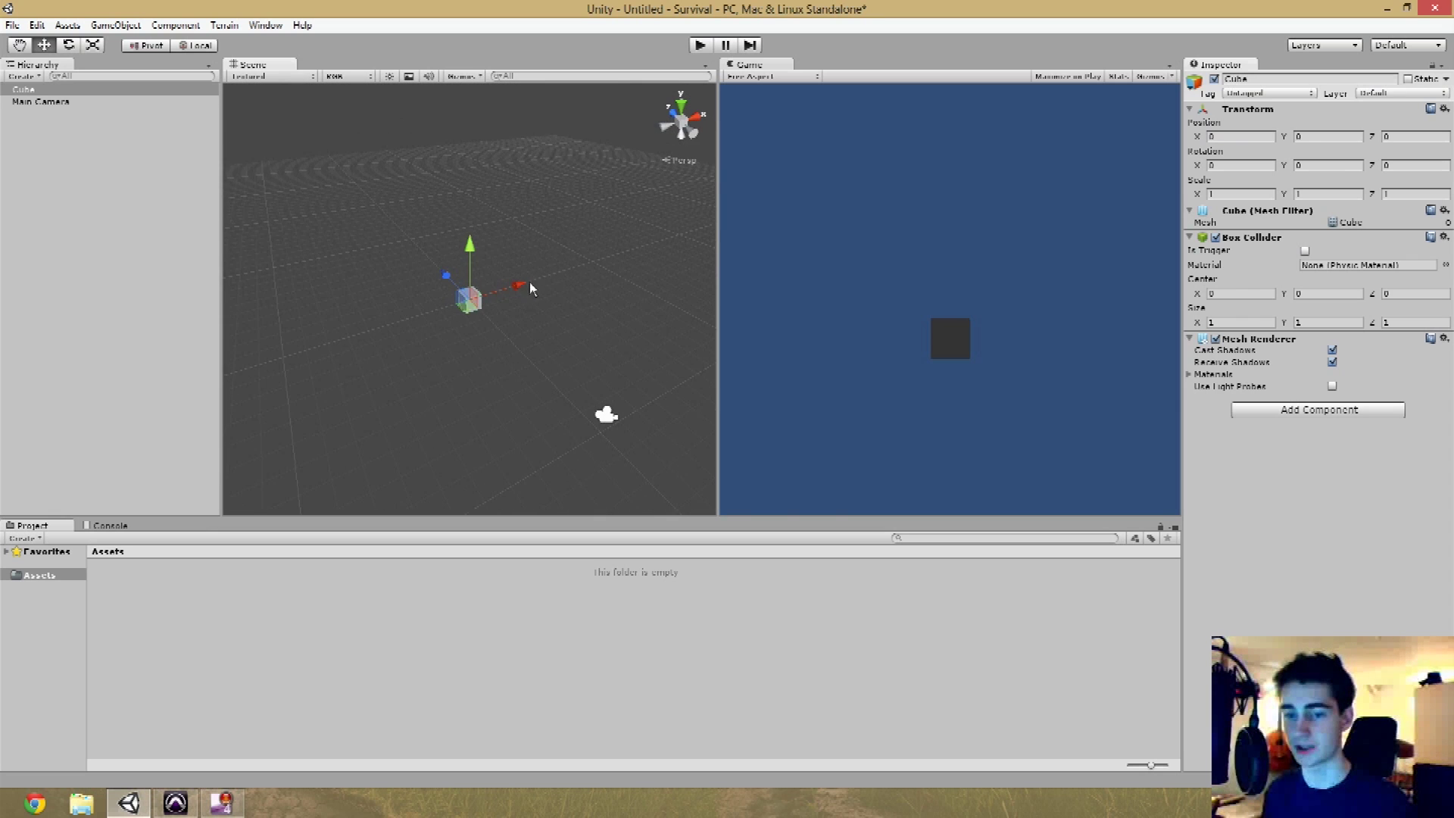
scroll(540, 246, "up", 5)
scroll(538, 248, "down", 5)
left_click_drag(487, 345, 535, 318, "alt")
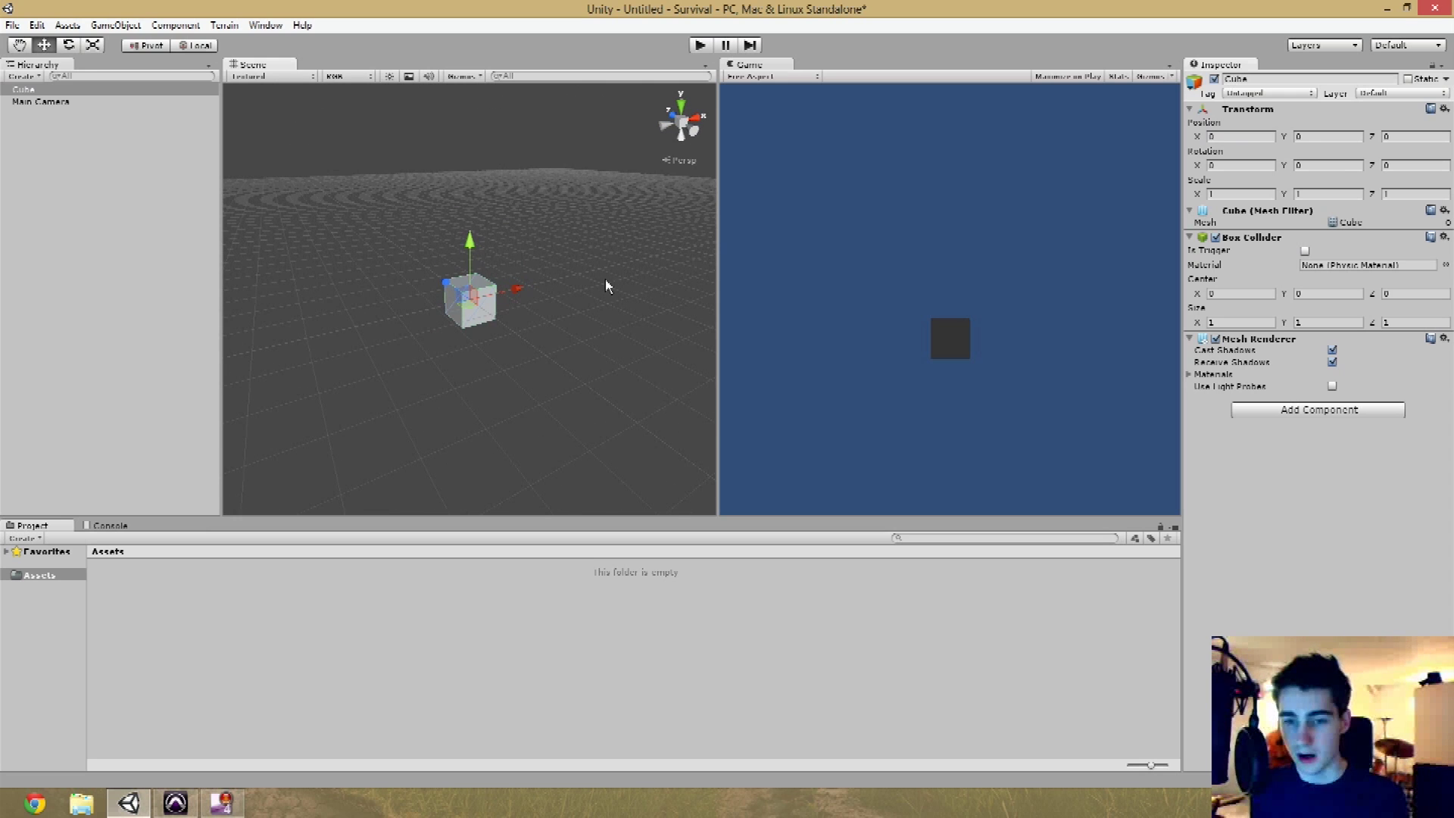
left_click_drag(529, 318, 561, 328, "alt")
- Set the cube's scale to 50 on X and 50 on Z to form a flat ground slab
left_click(1242, 194)
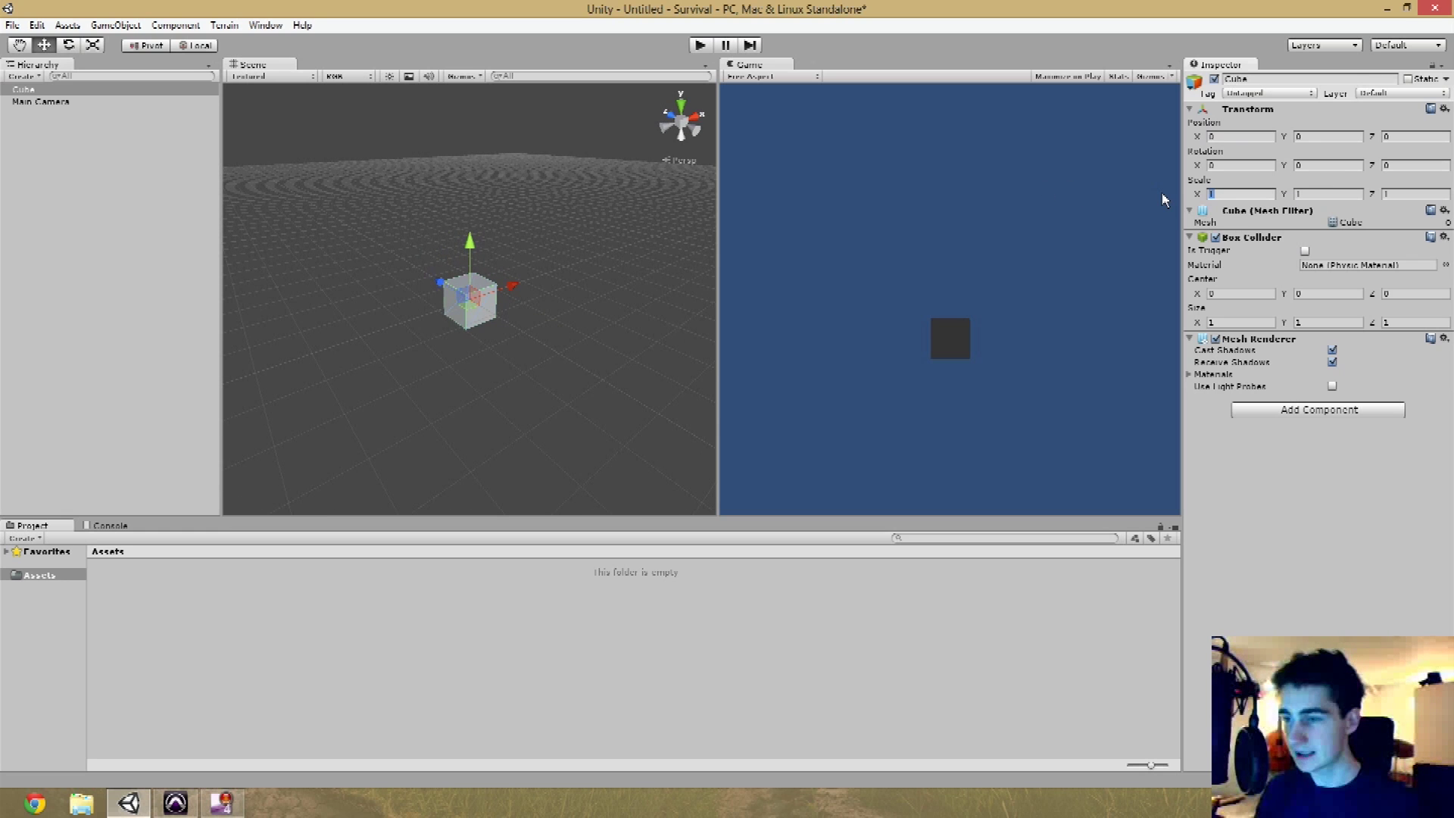
type("50")
key("Tab")
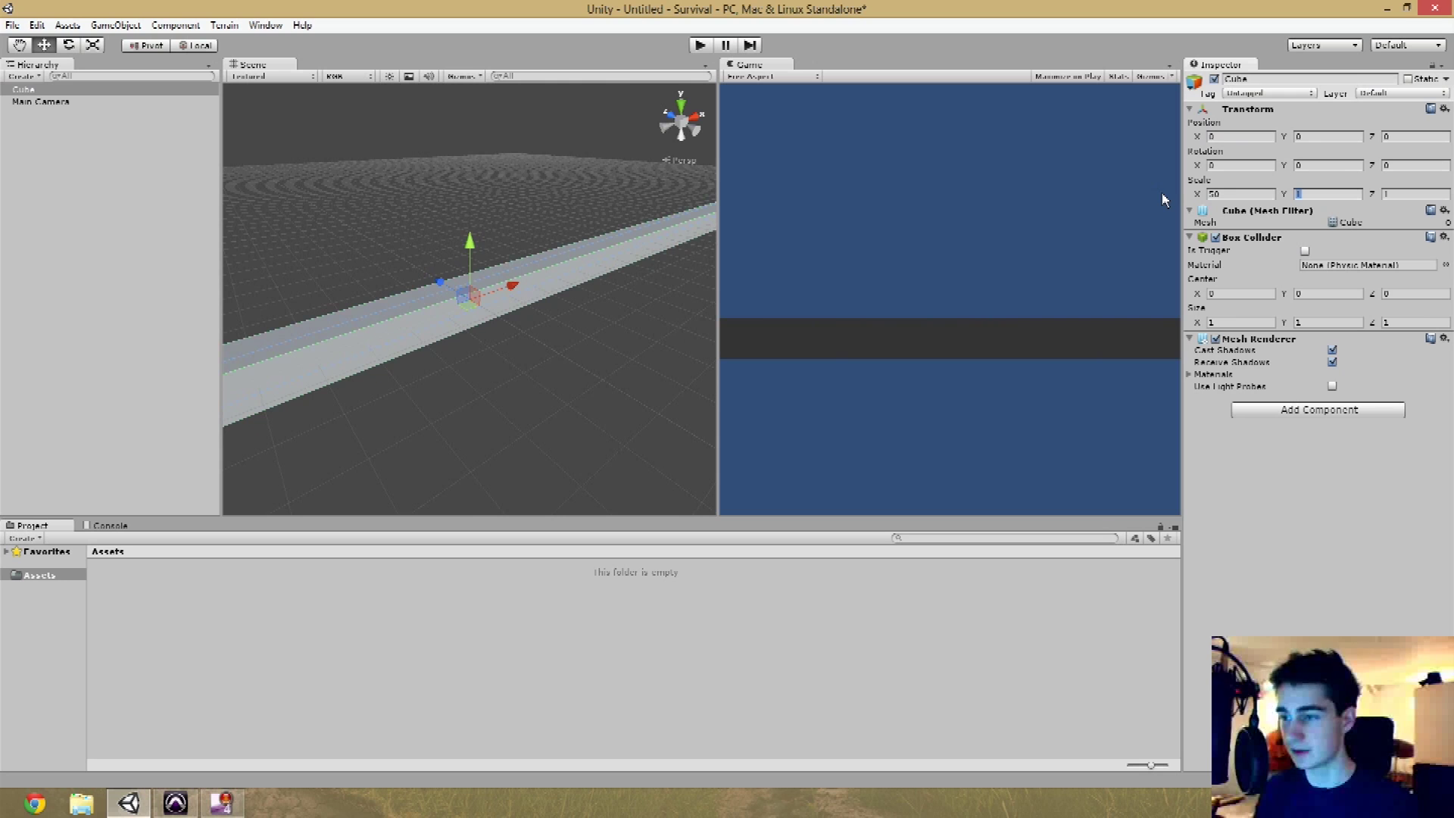
key("Tab")
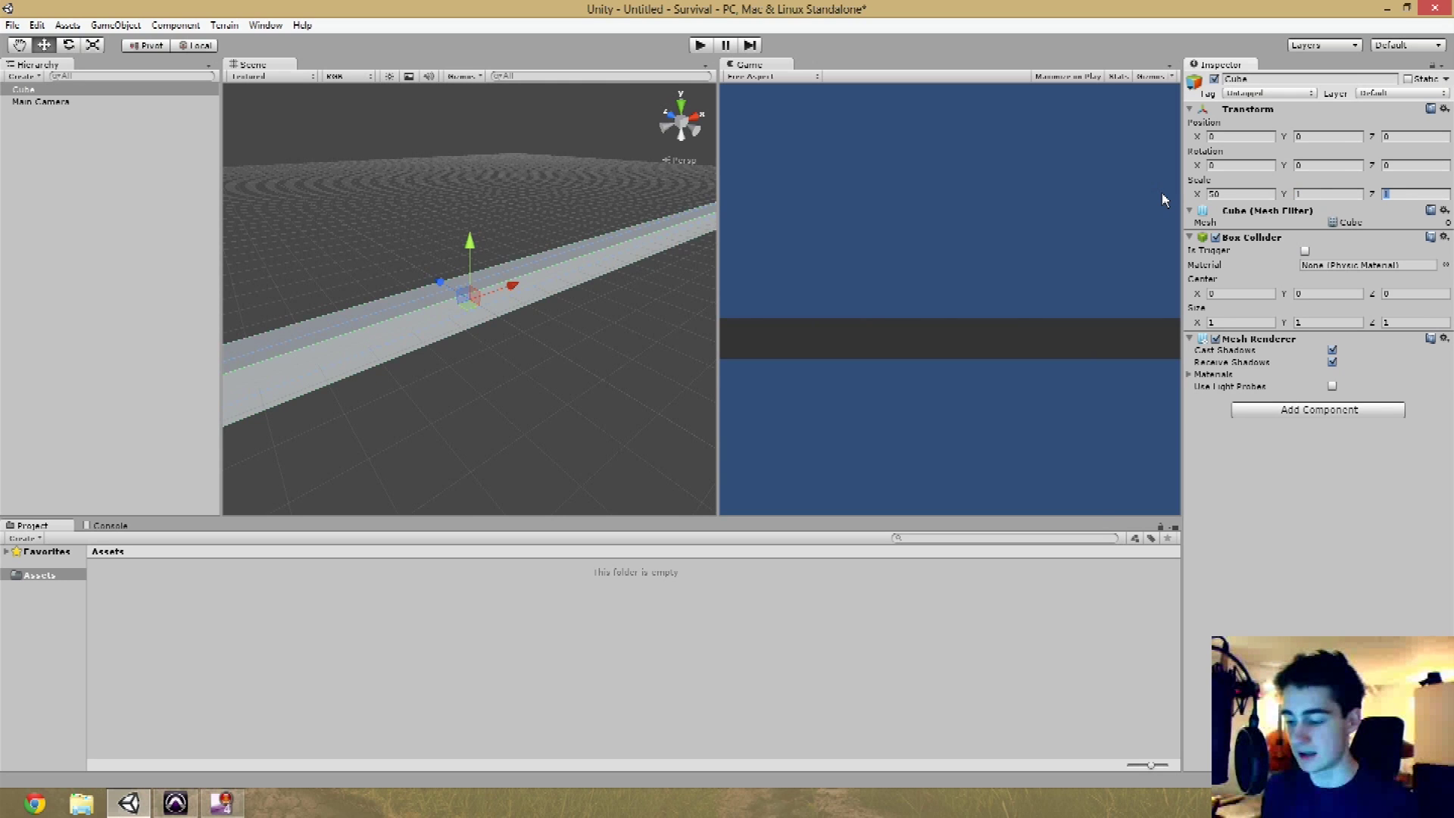
type("50")
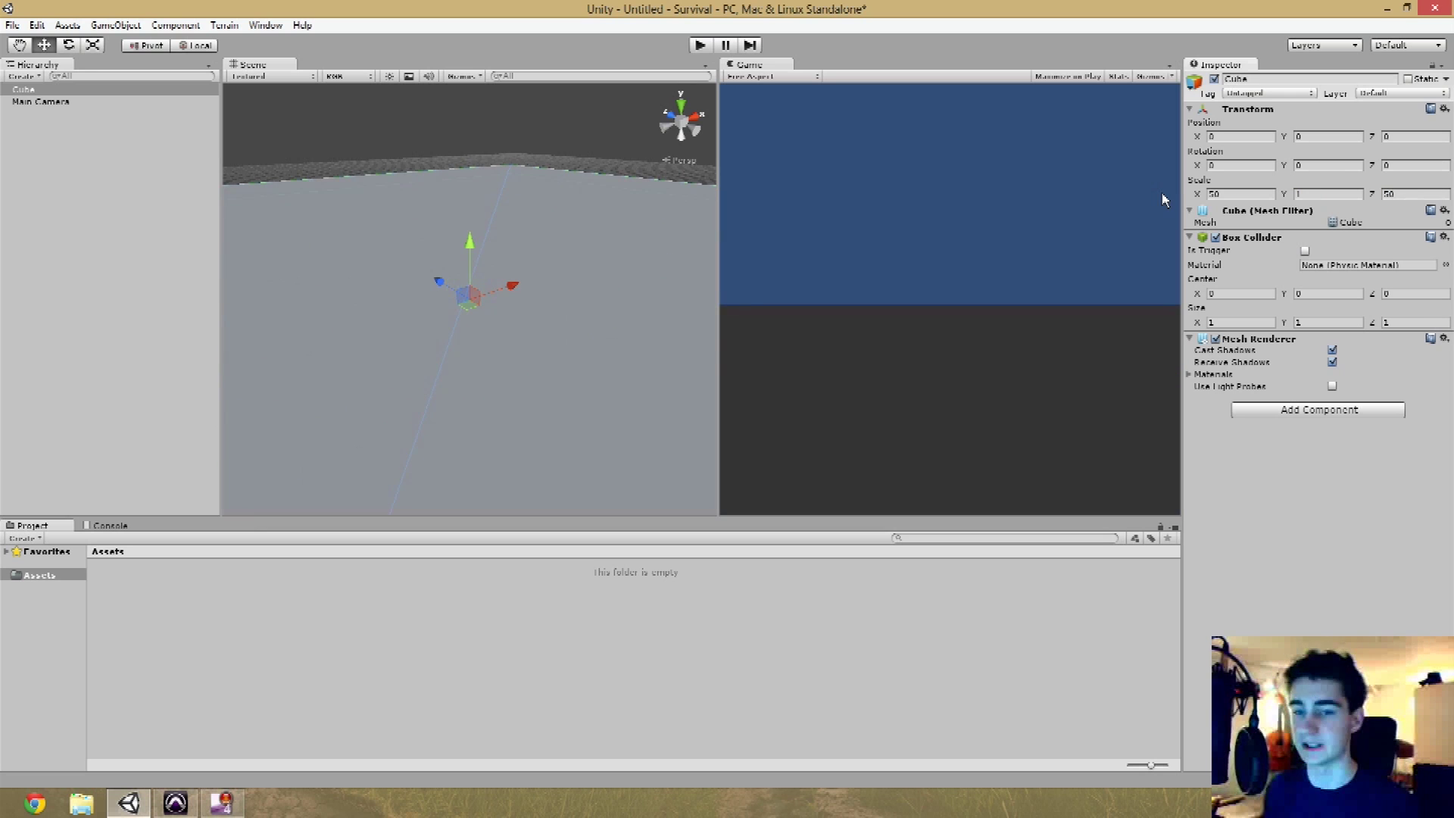
scroll(523, 261, "down", 5)
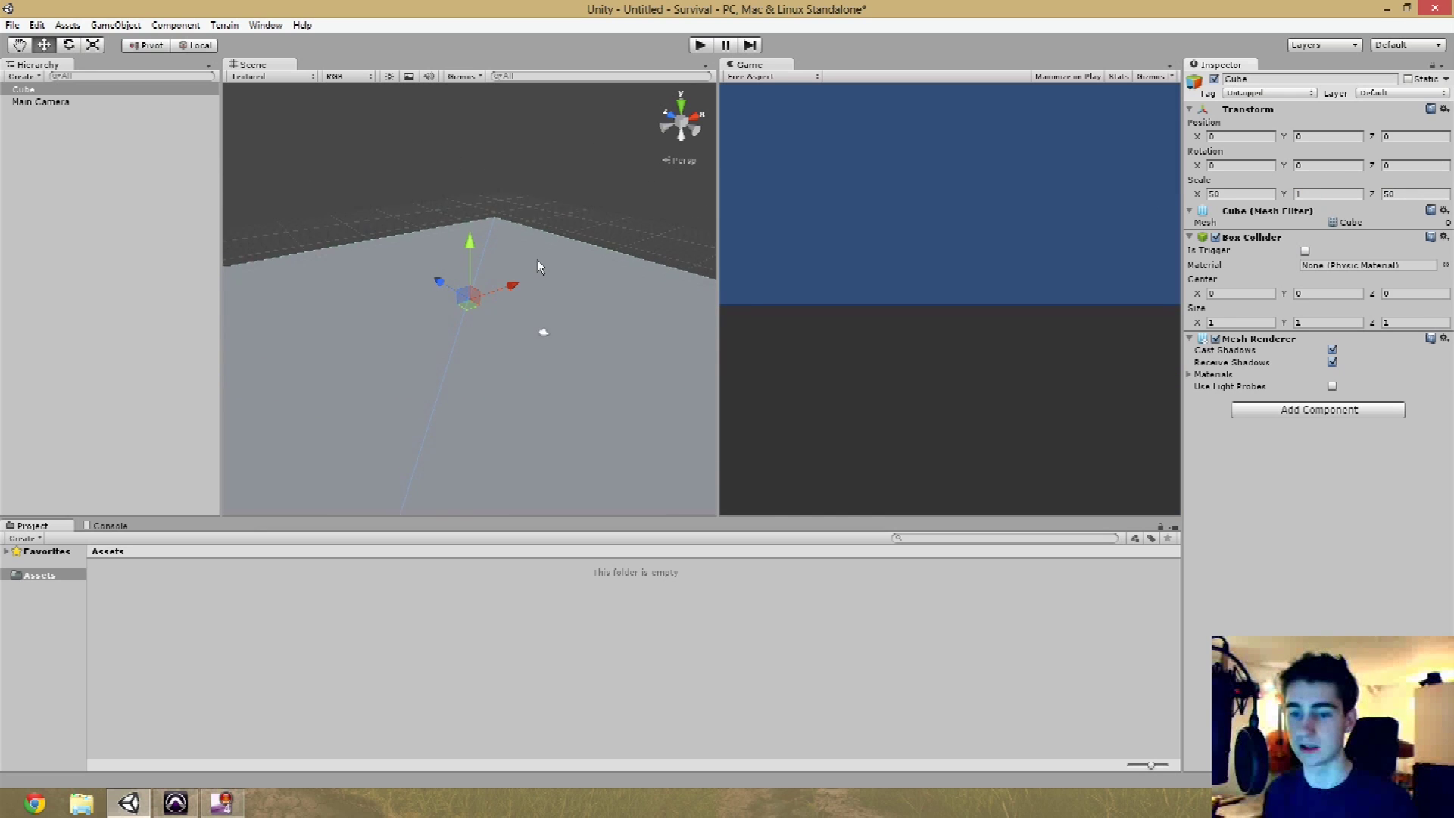
scroll(540, 265, "down", 3)
left_click_drag(551, 261, 473, 406, "alt")
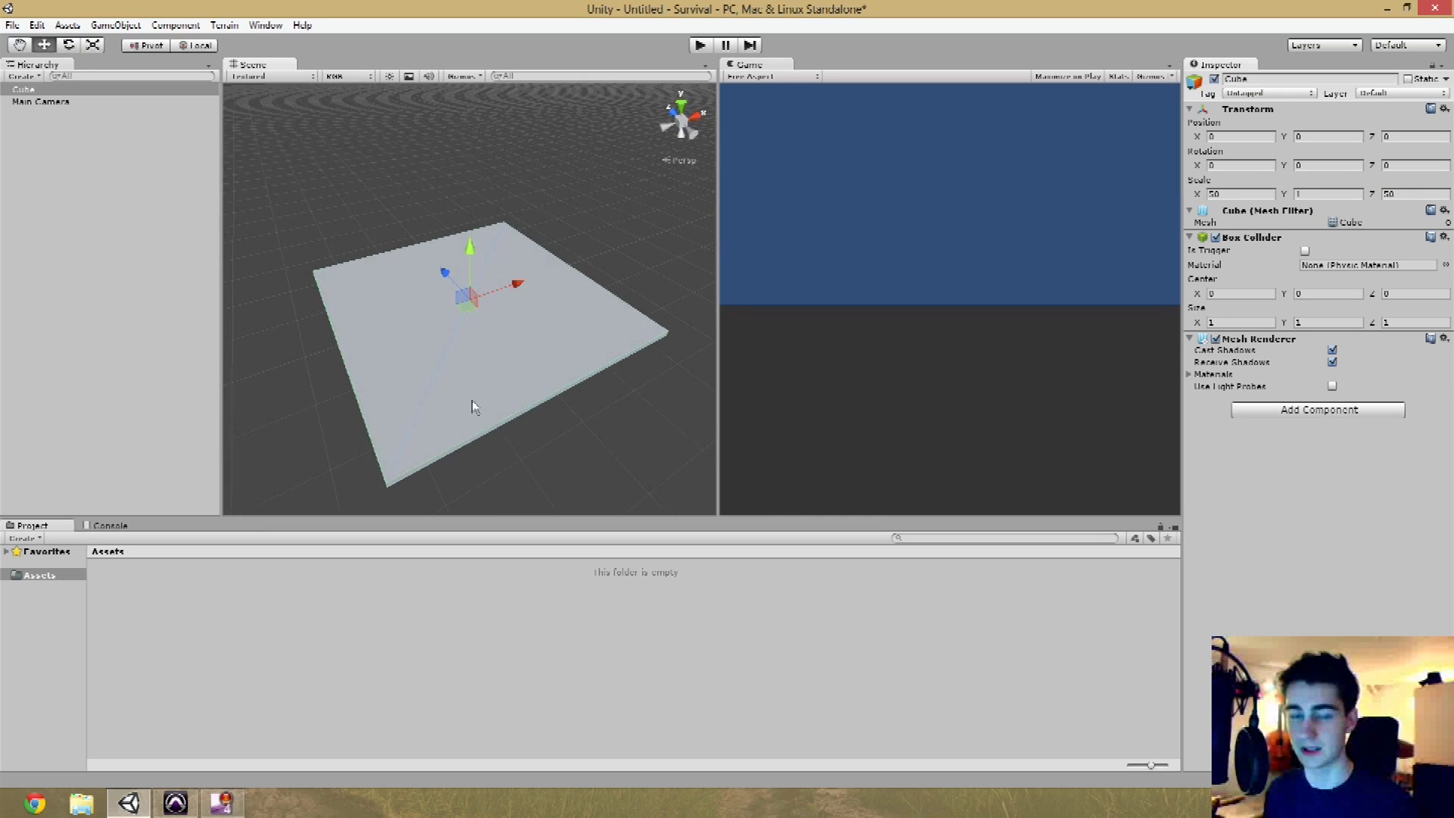
scroll(494, 334, "up", 5)
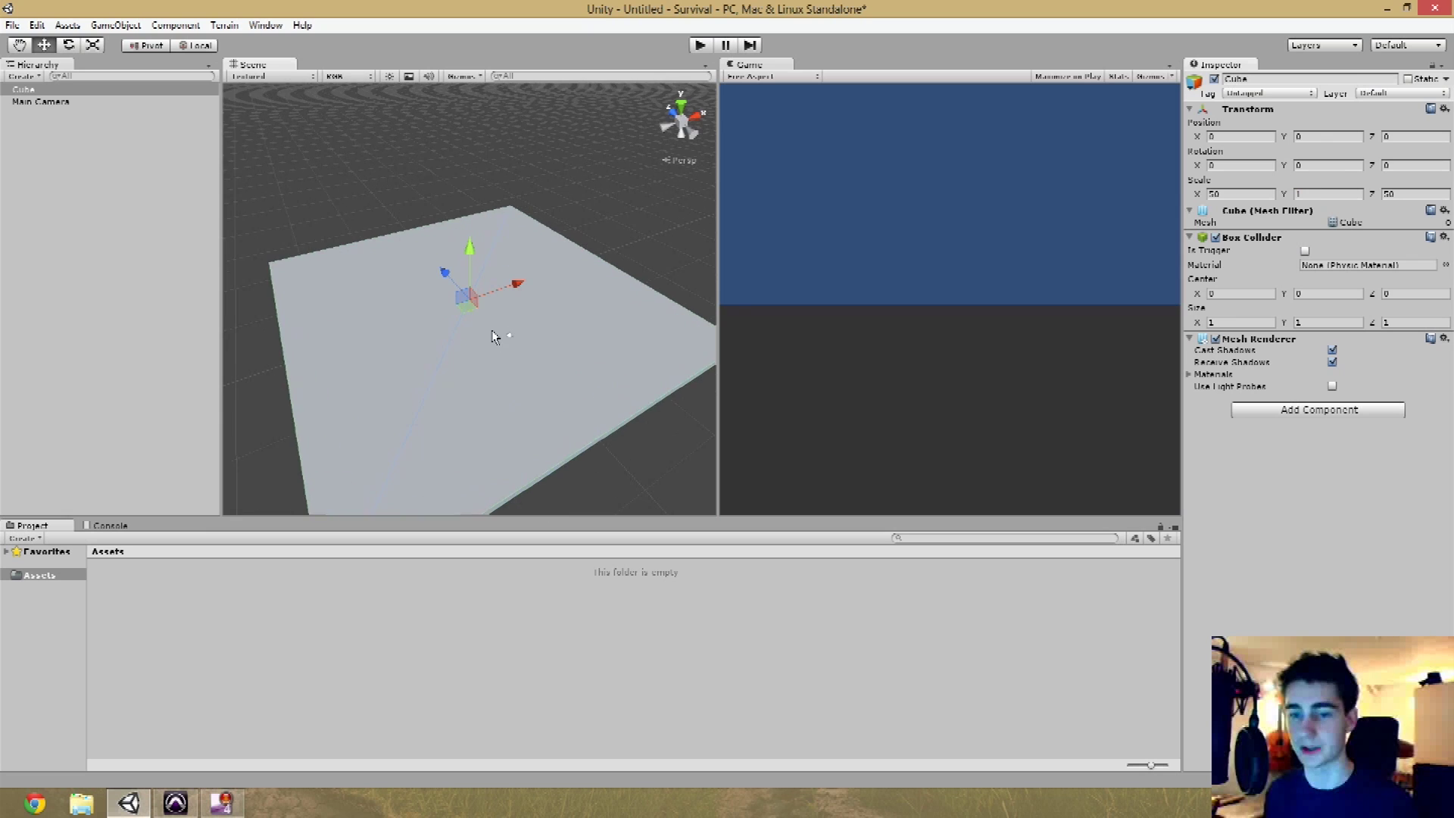
- Rename the cube as GroundPlane
left_click(27, 91)
right_click(25, 91)
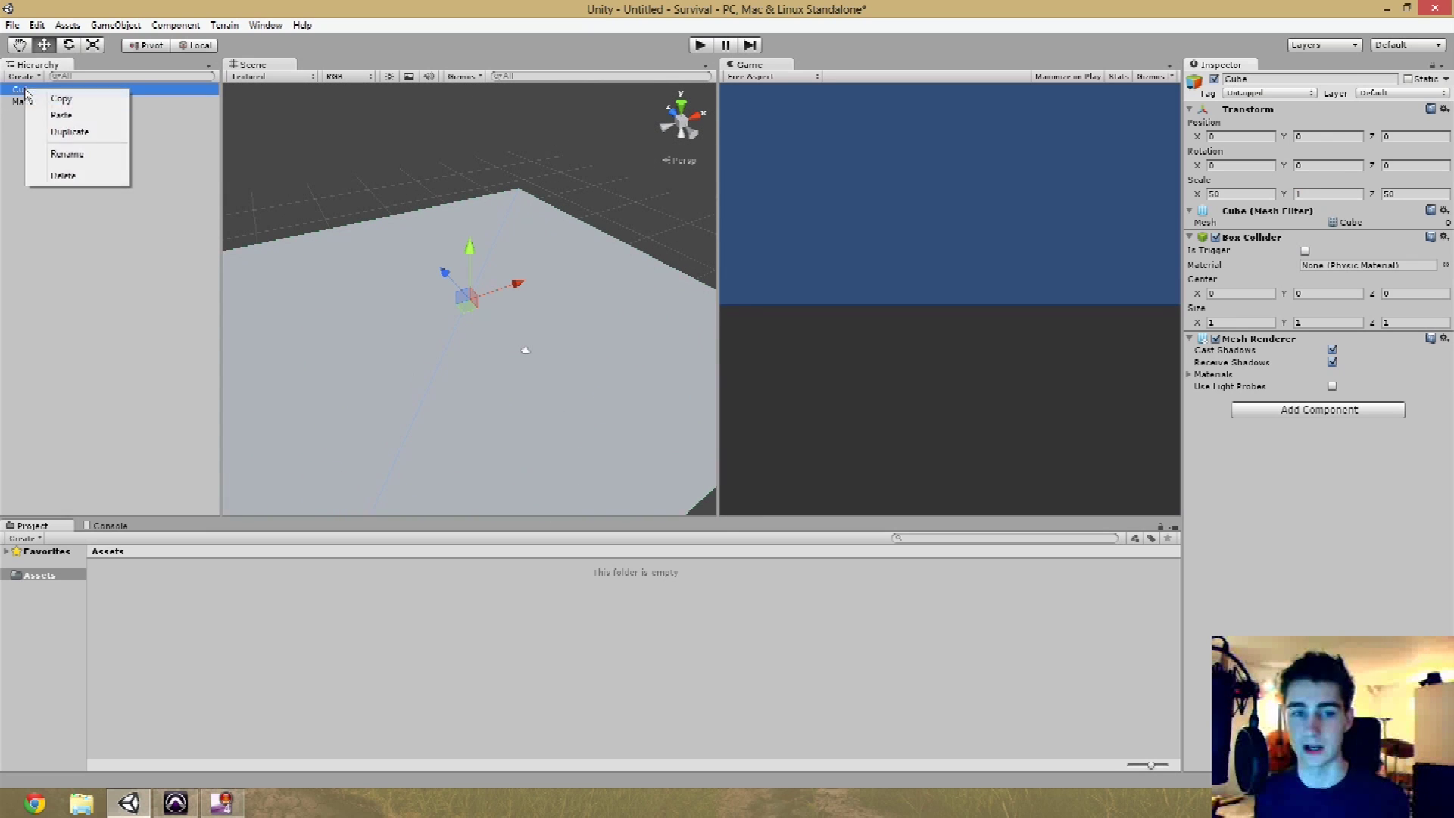
left_click(76, 157)
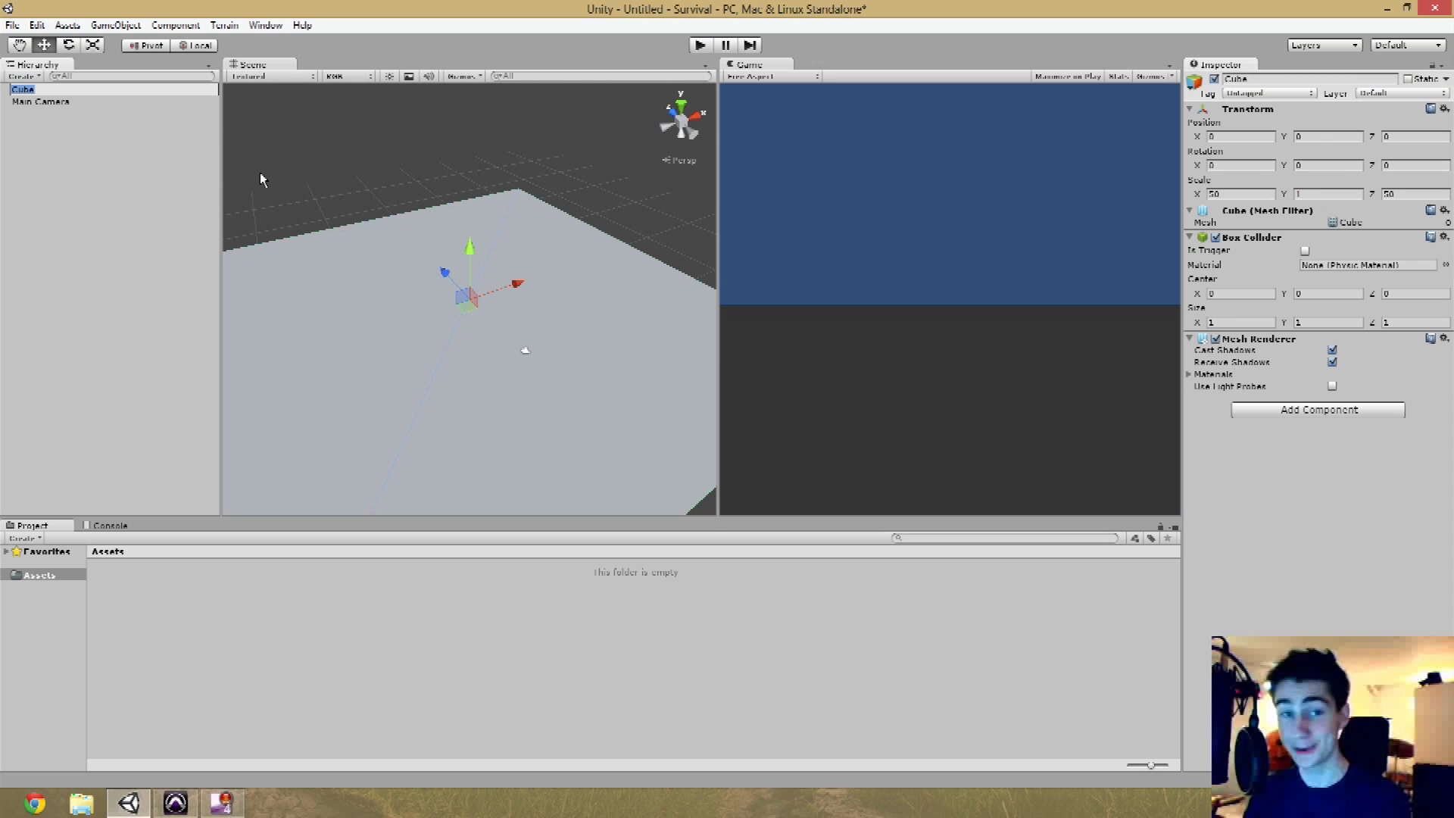
type("GroundPlane")
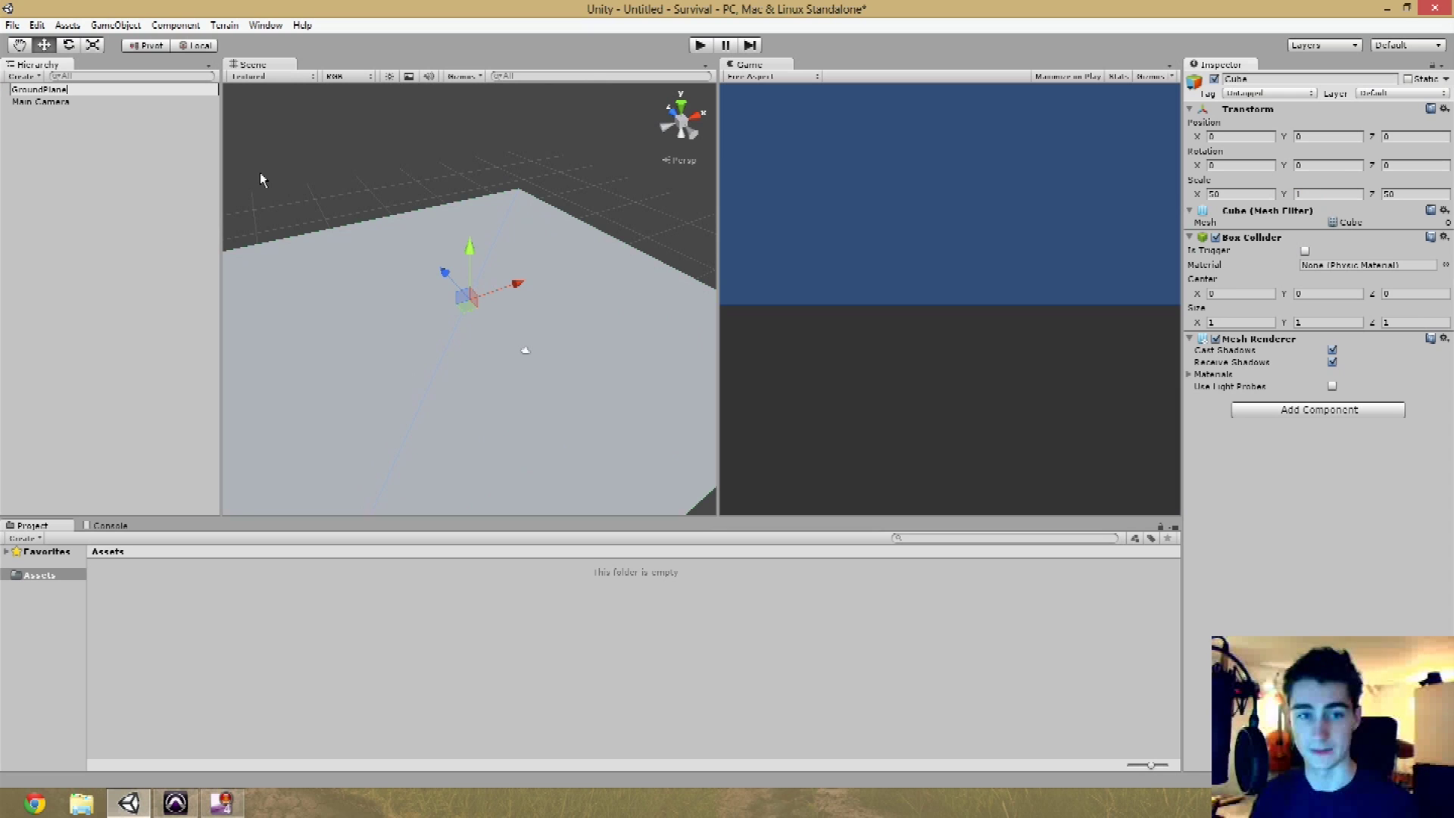
key("Return")
- Examine the whole ground slab in the scene view from different angles
left_click_drag(260, 174, 501, 319, "alt")
scroll(501, 324, "down", 10)
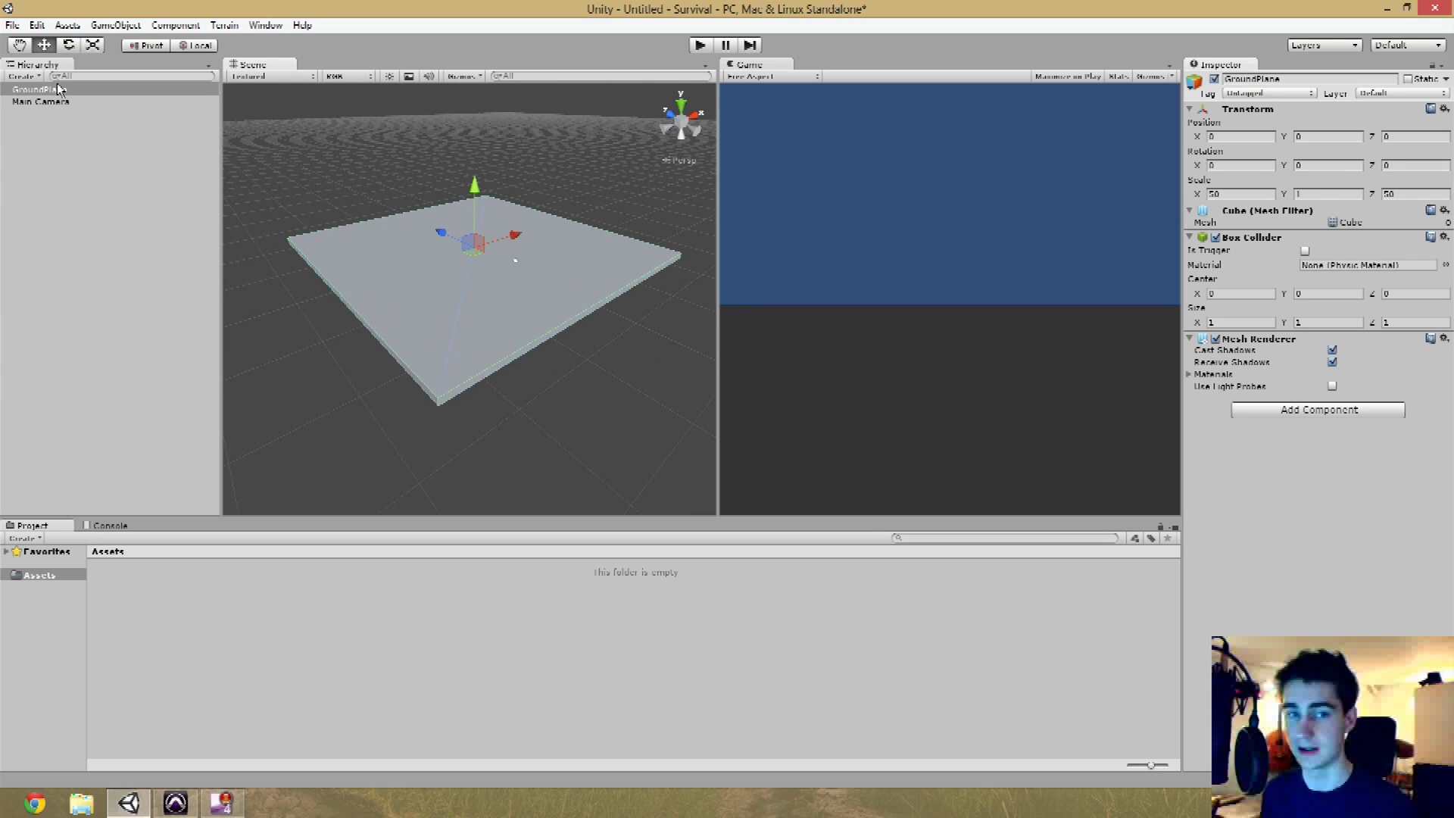
left_click_drag(390, 162, 394, 241, "alt")
scroll(393, 242, "down", 3)
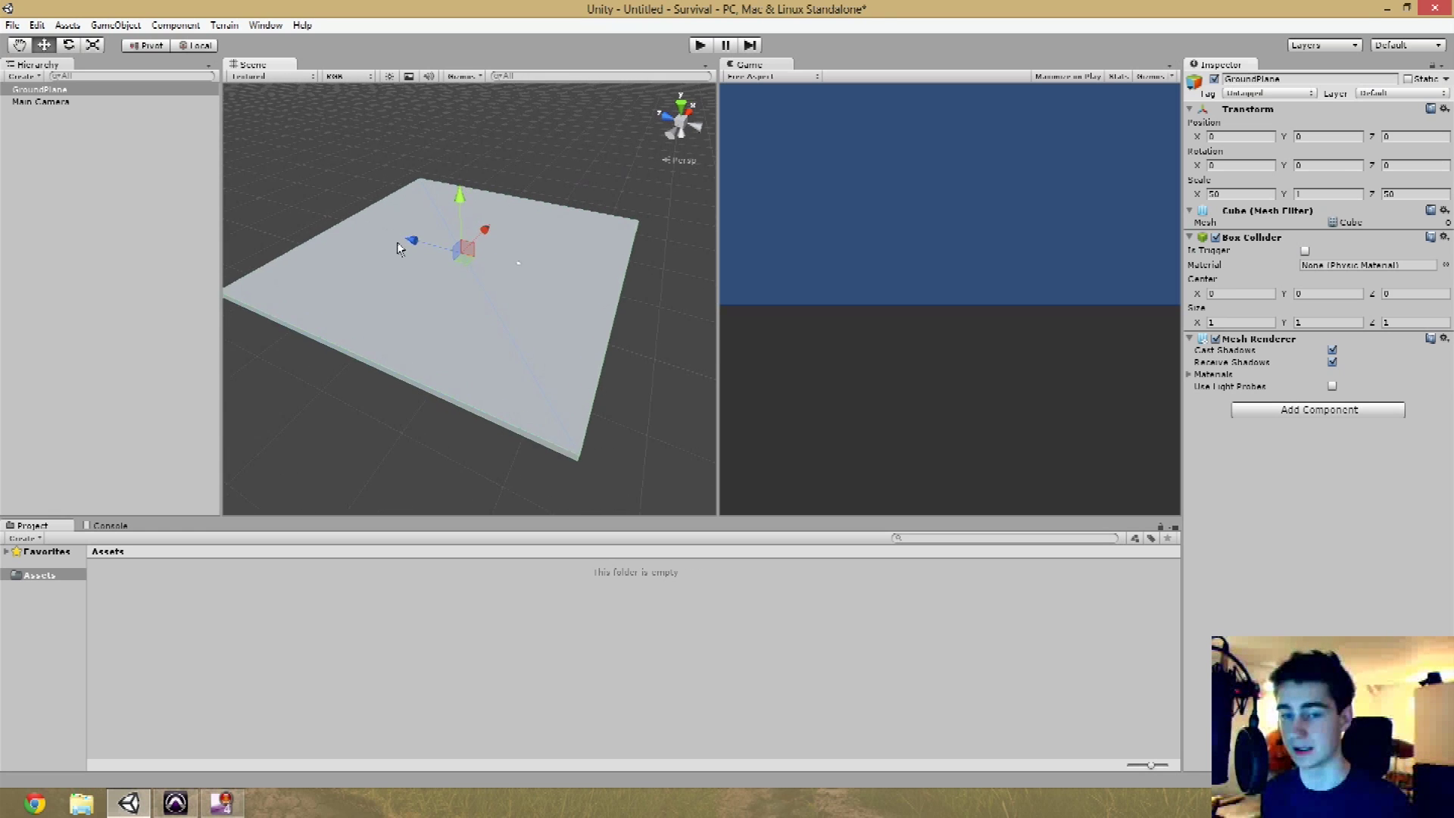
scroll(418, 227, "up", 4)
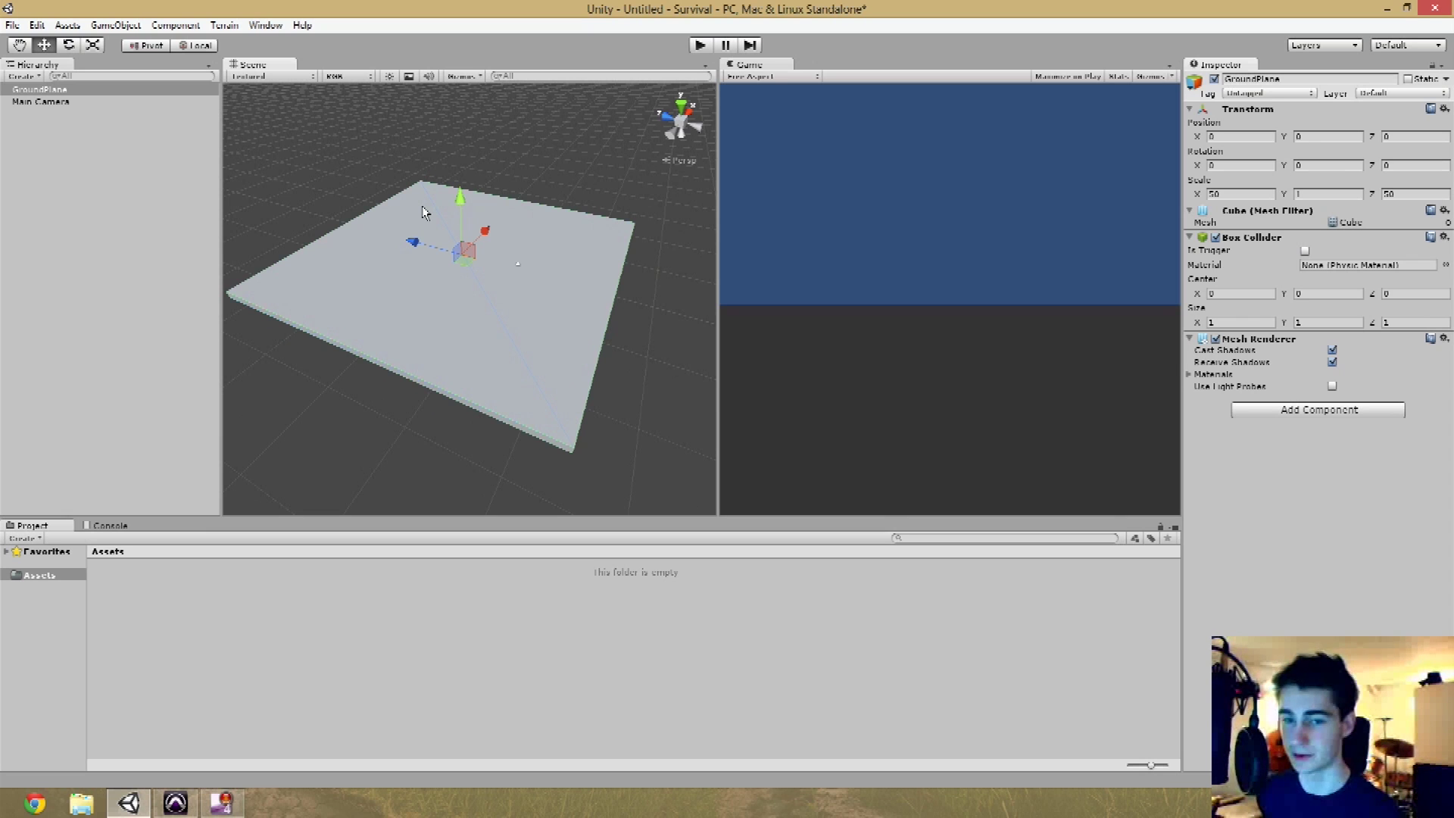
left_click_drag(497, 248, 705, 288, "alt")
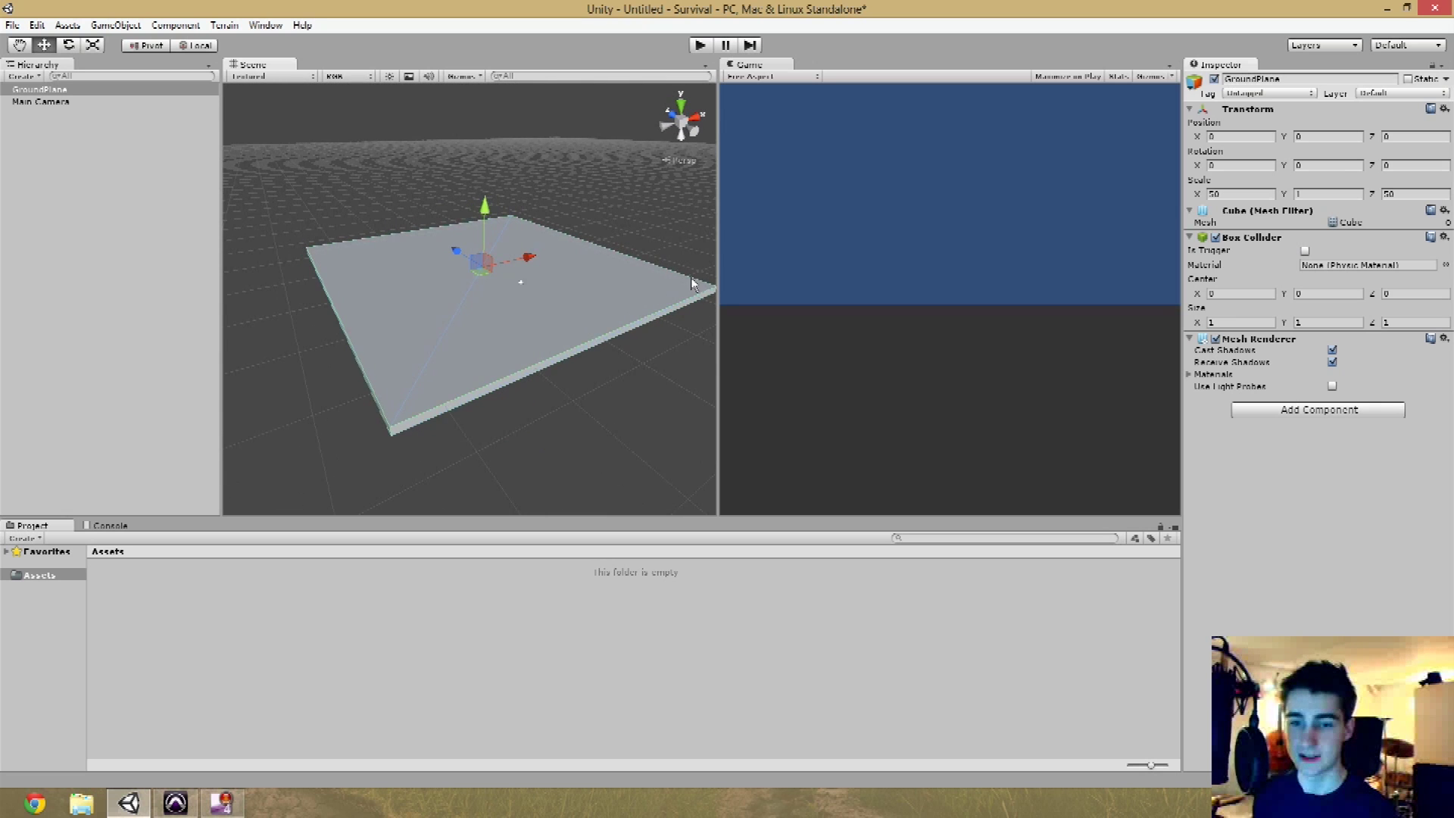
left_click_drag(598, 265, 545, 326, "alt")
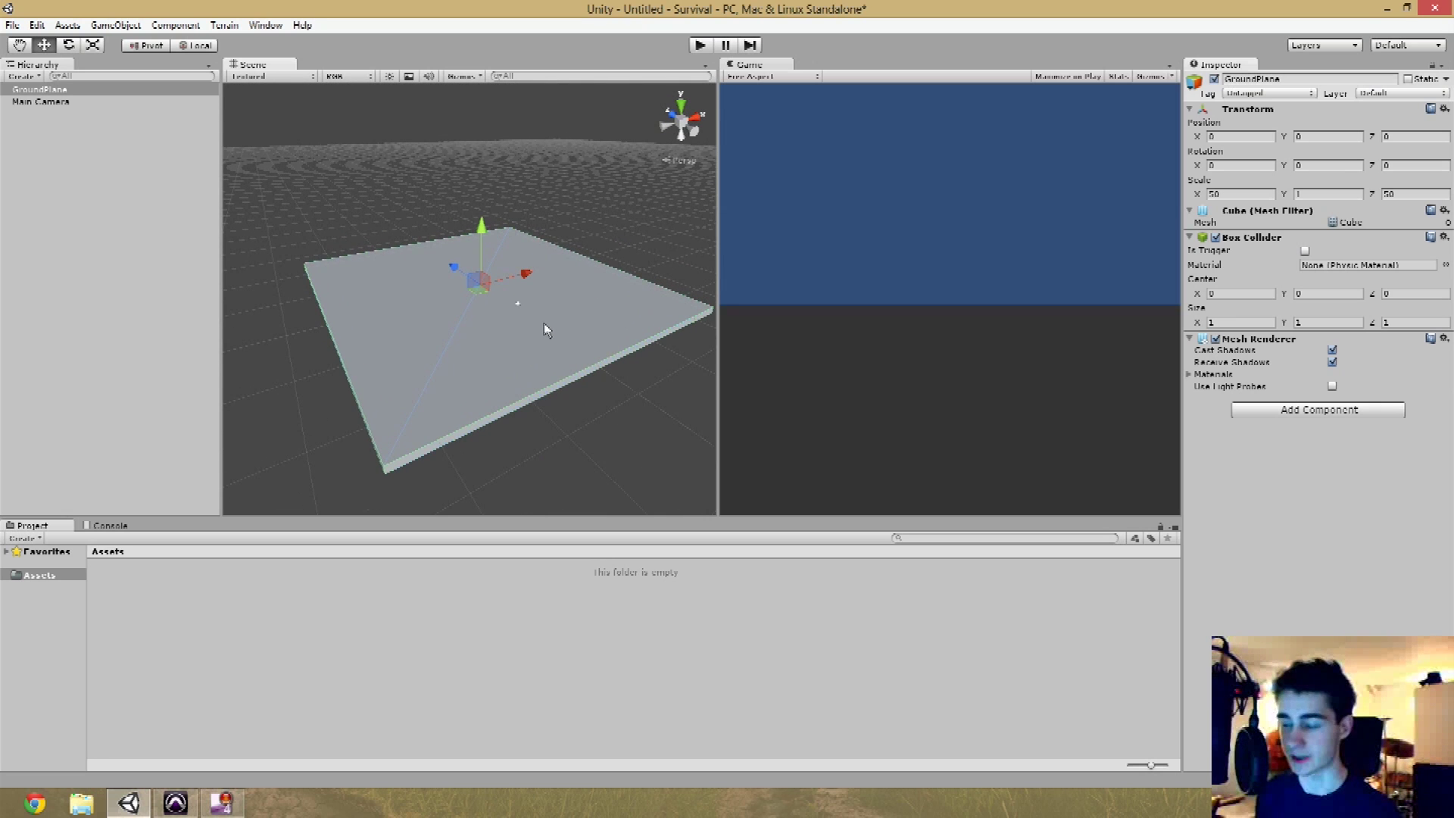
- Import the Character Controller package with all its items into the project's assets and select the Standard Assets folder
right_click(334, 627)
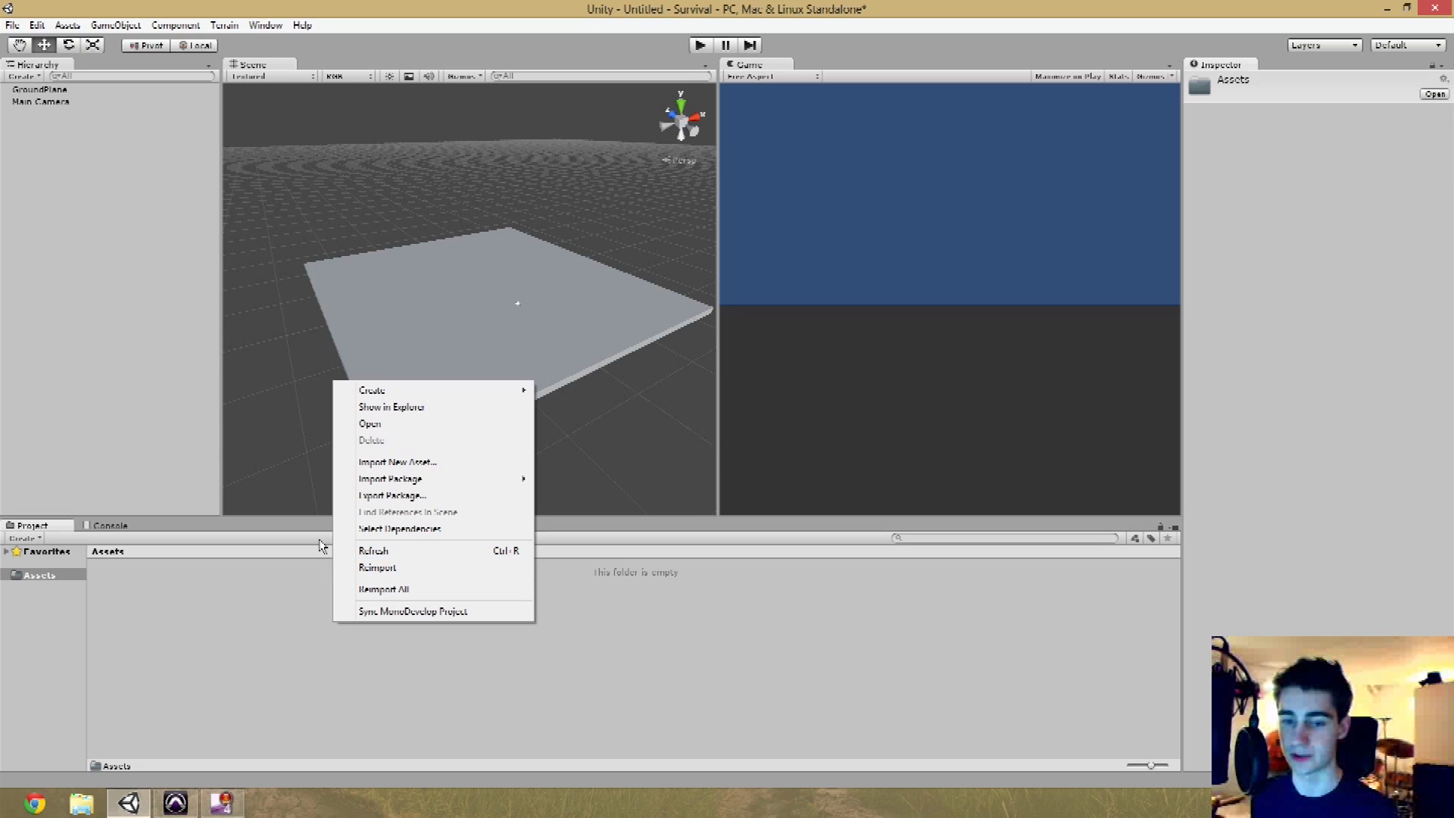
mouse_move(488, 483)
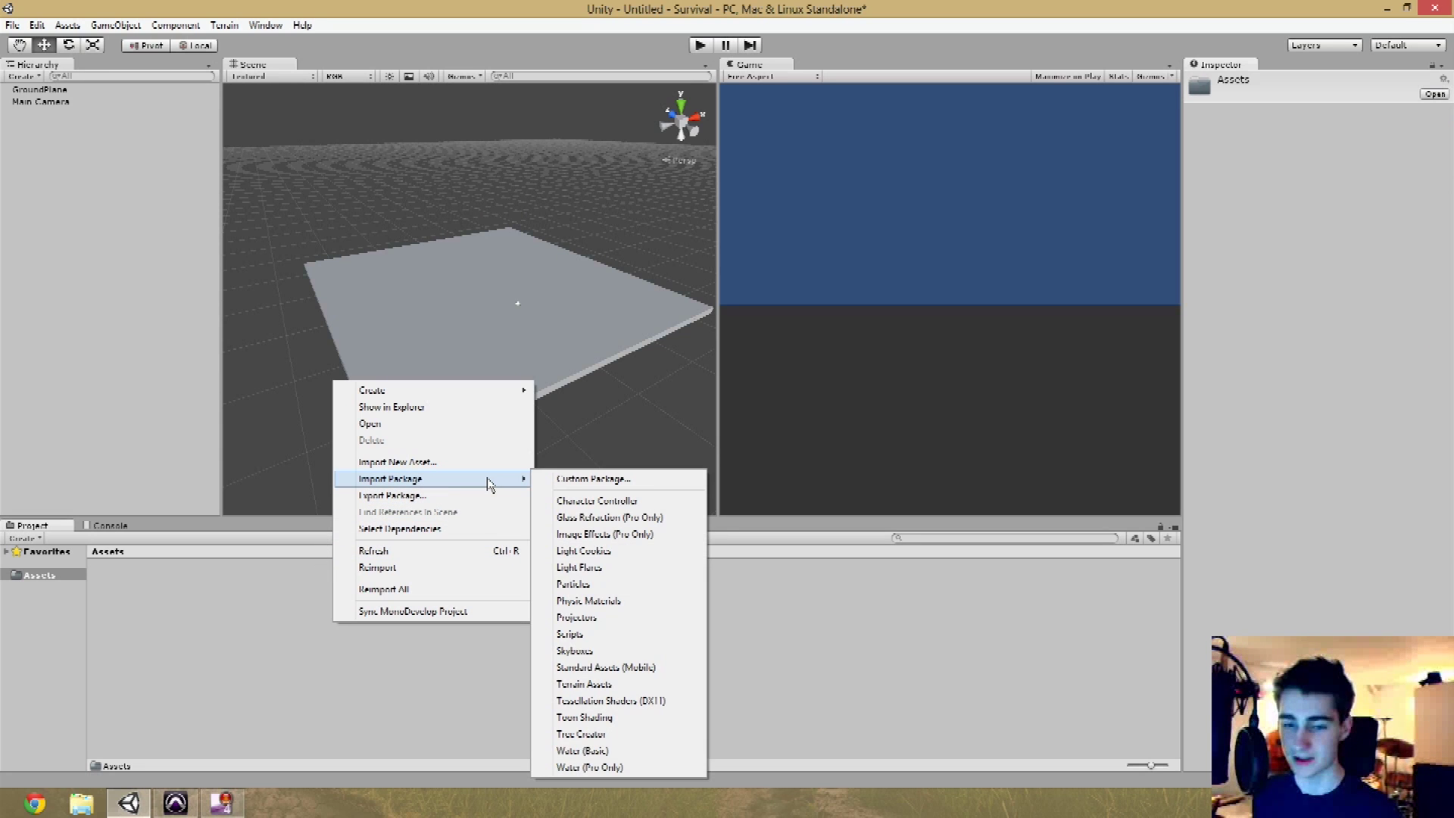
left_click(229, 606)
right_click(227, 604)
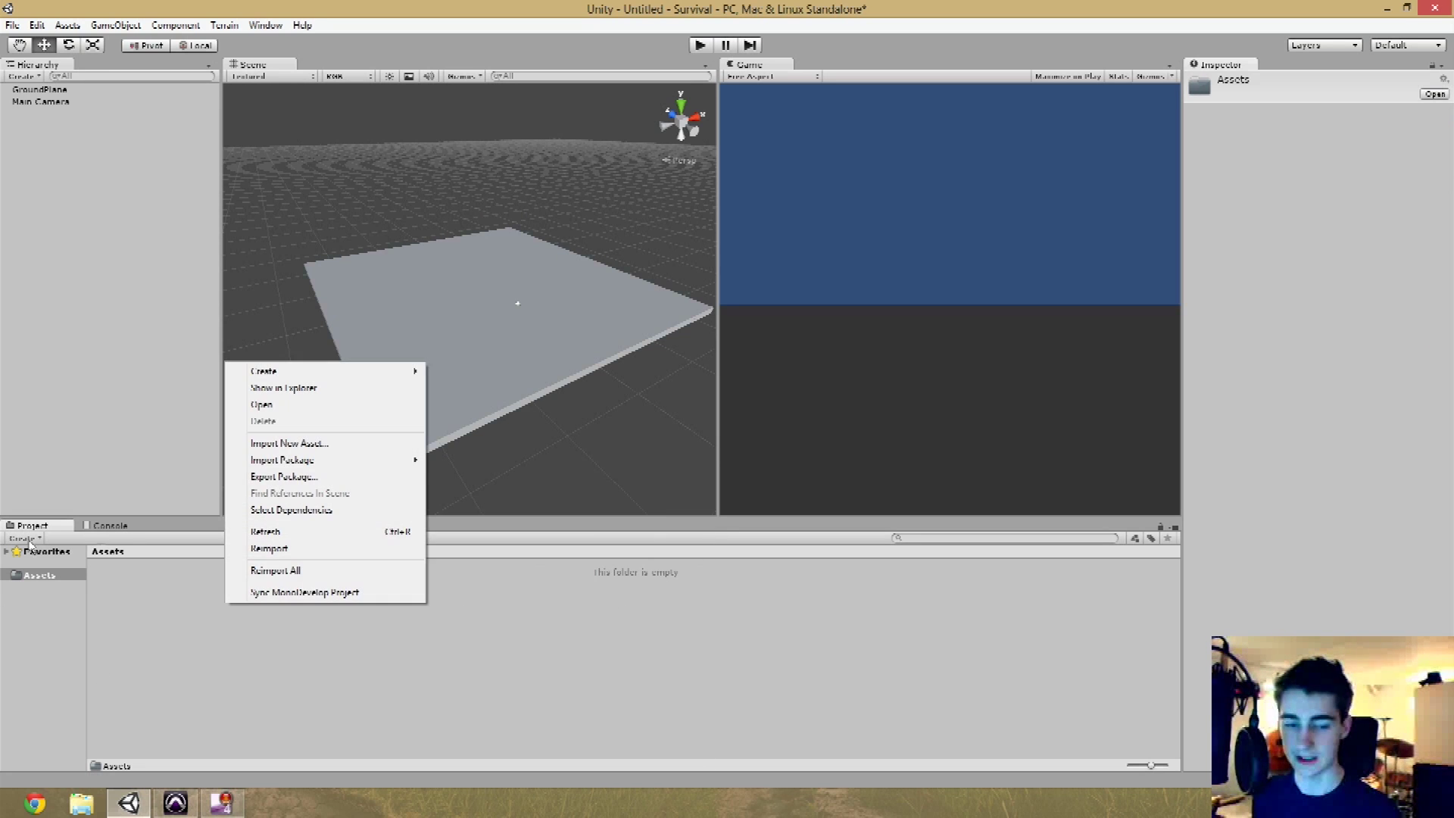
mouse_move(352, 467)
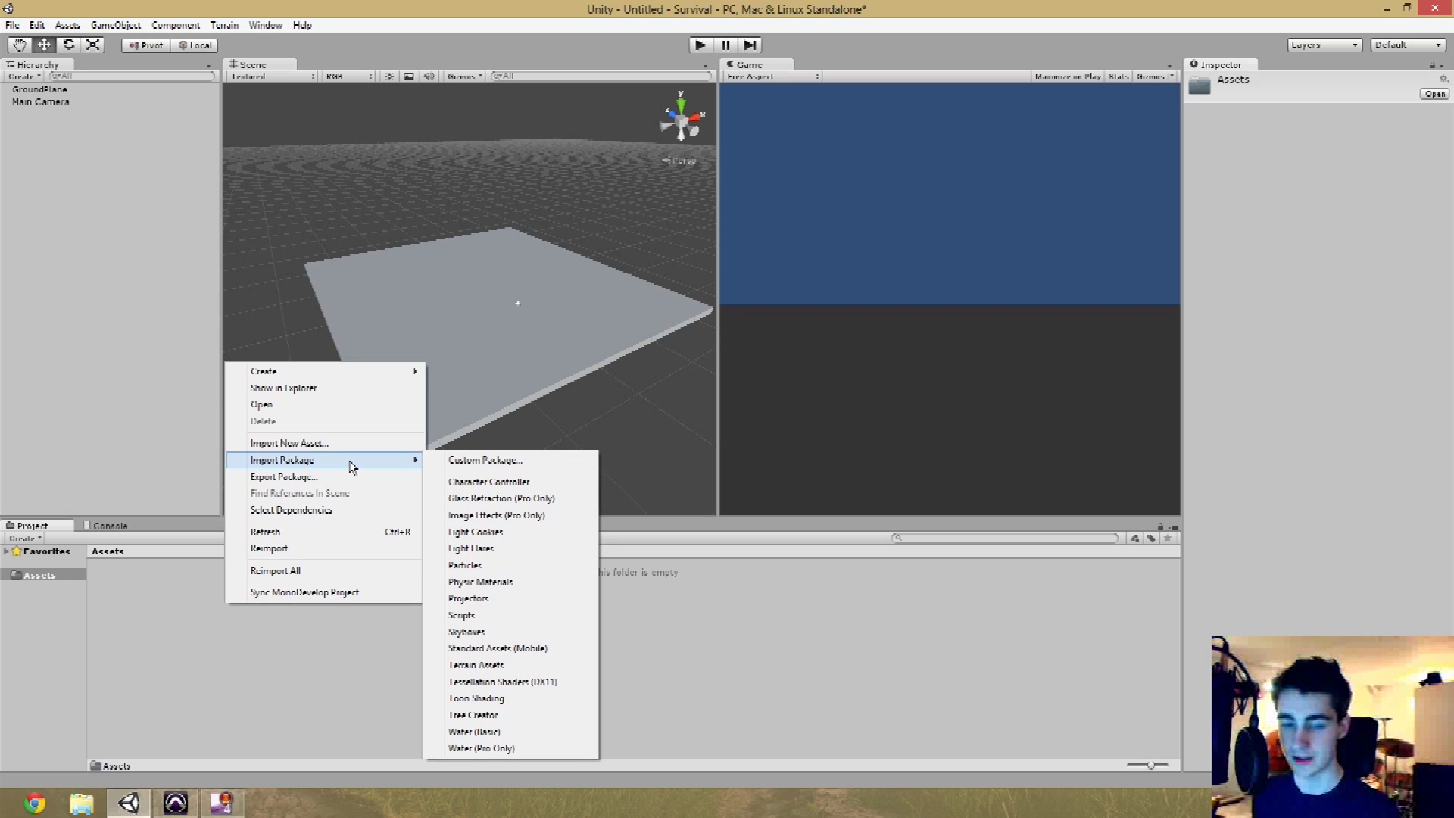
left_click(559, 489)
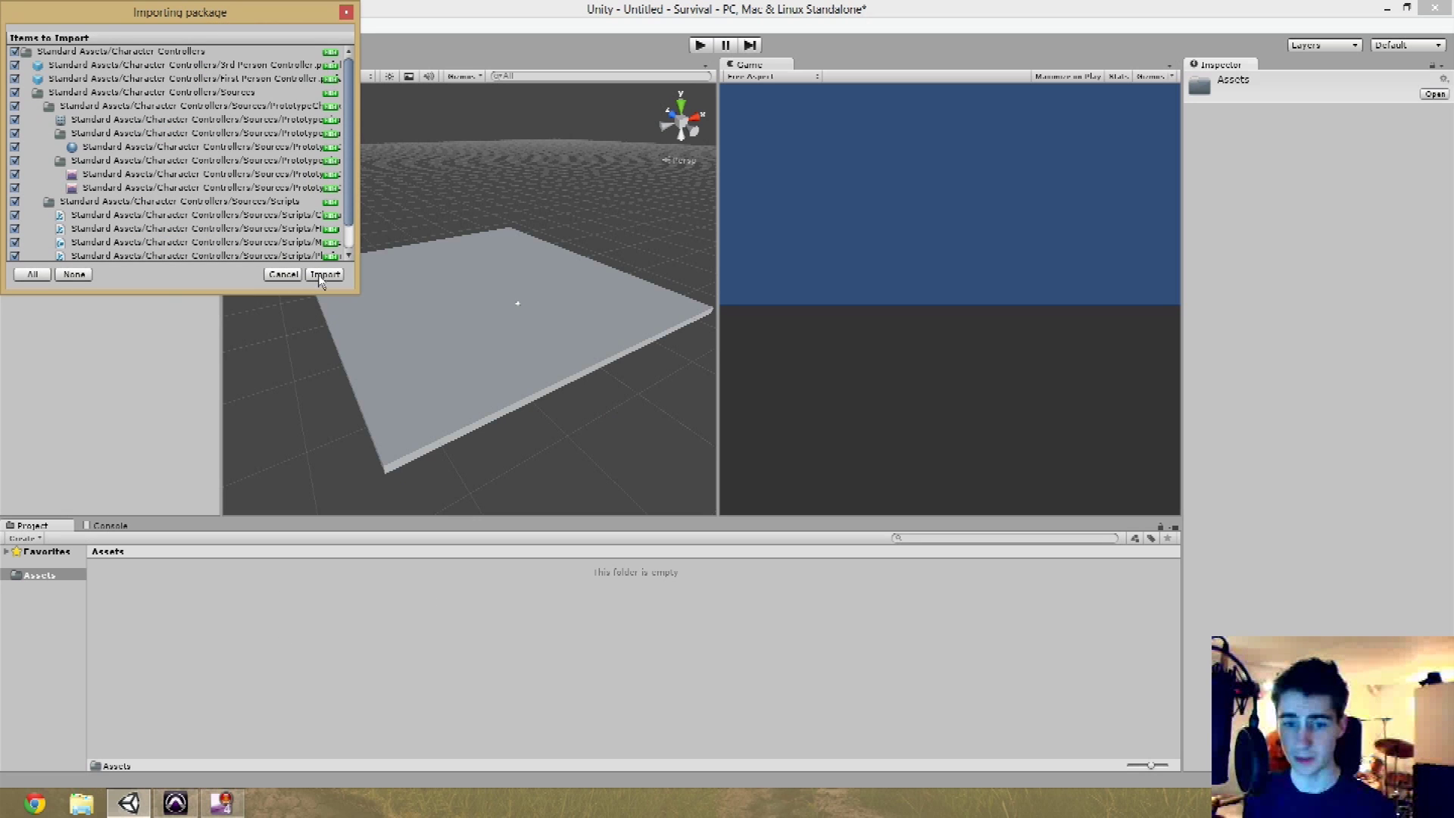
left_click(325, 276)
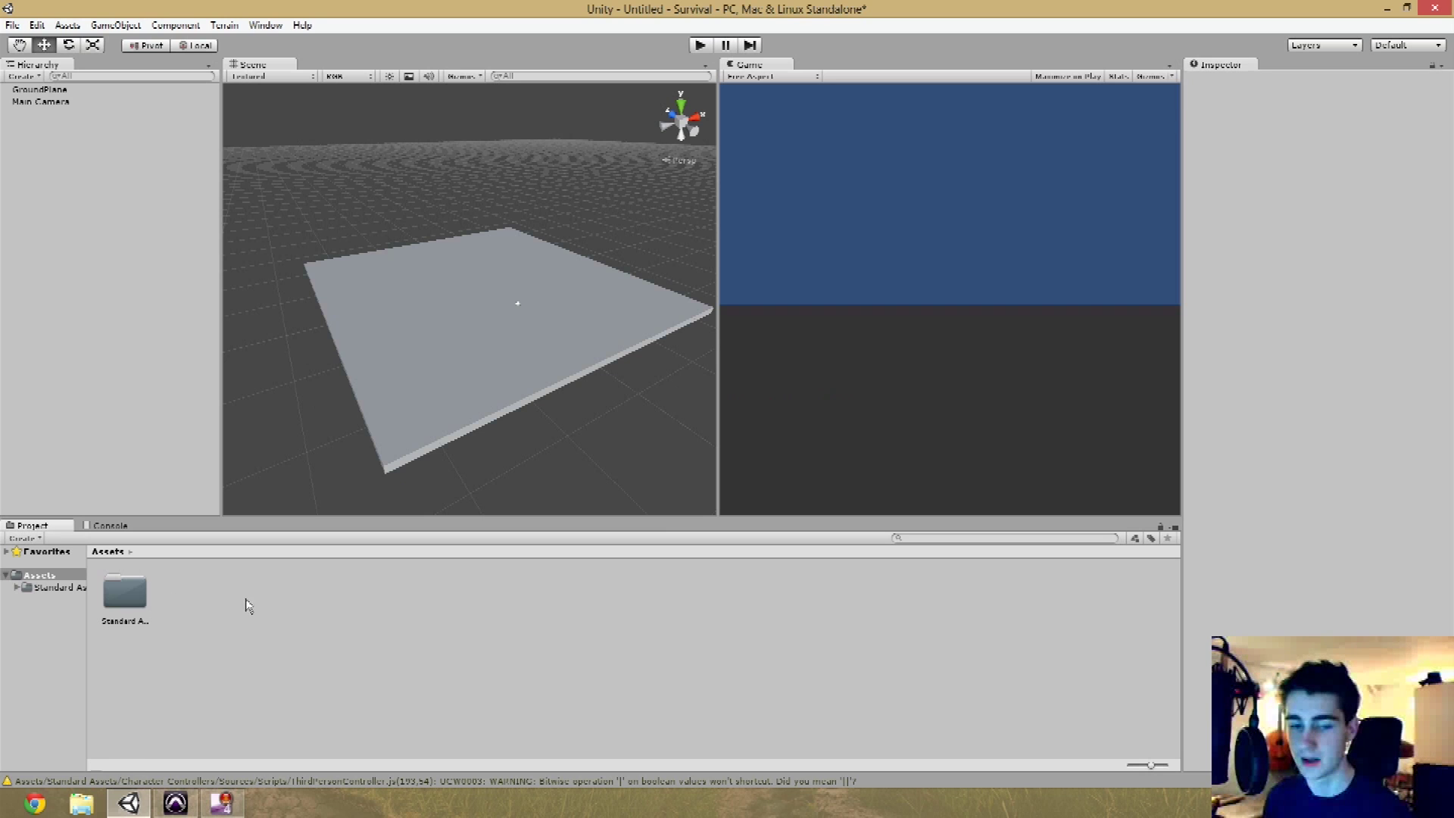
left_click(136, 587)
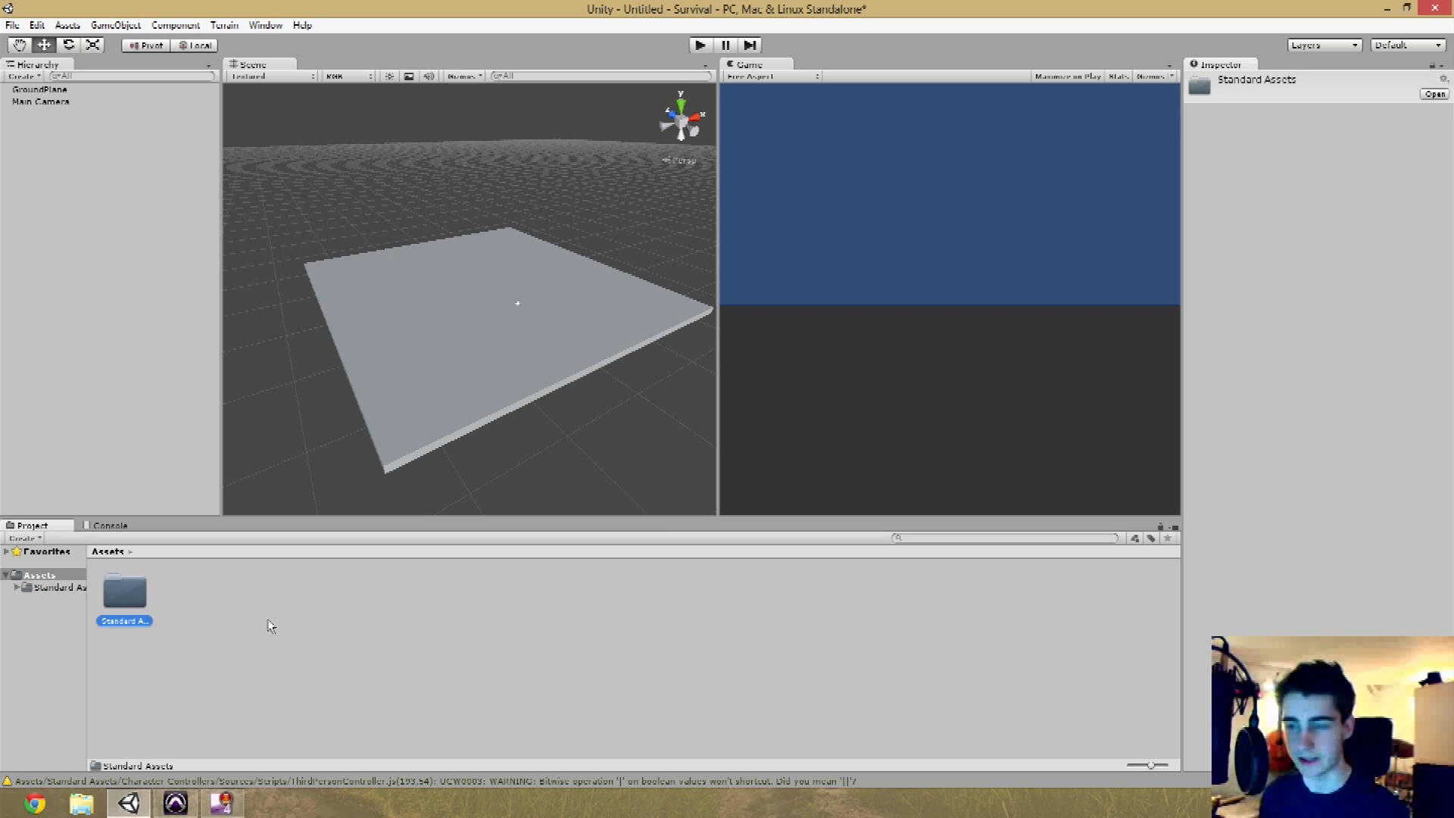
- Place the First Person Controller prefab from the Standard Assets Character Controllers folder near the middle of the ground slab
double_click(138, 588)
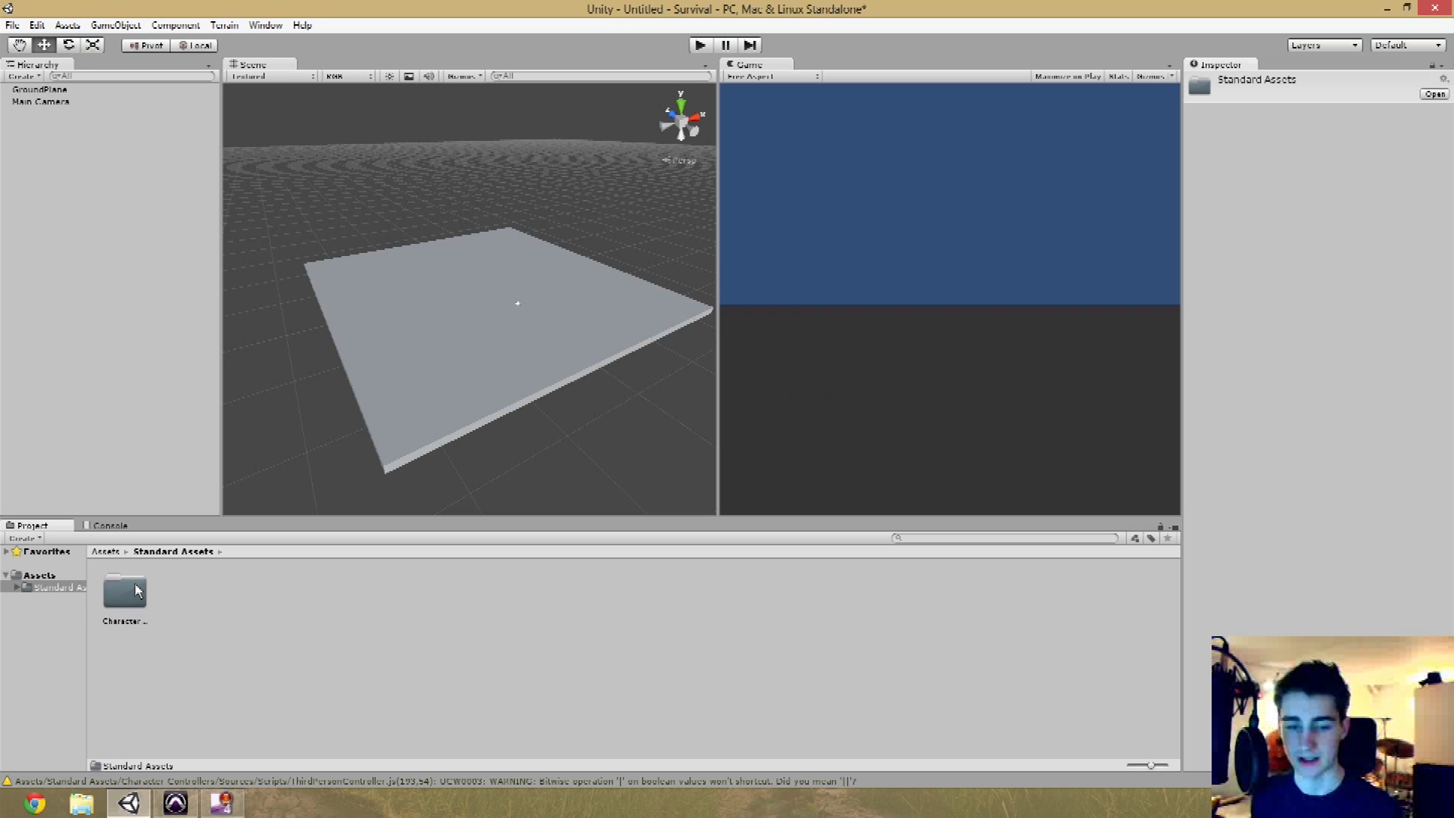
left_click(218, 592)
left_click(125, 593)
double_click(130, 592)
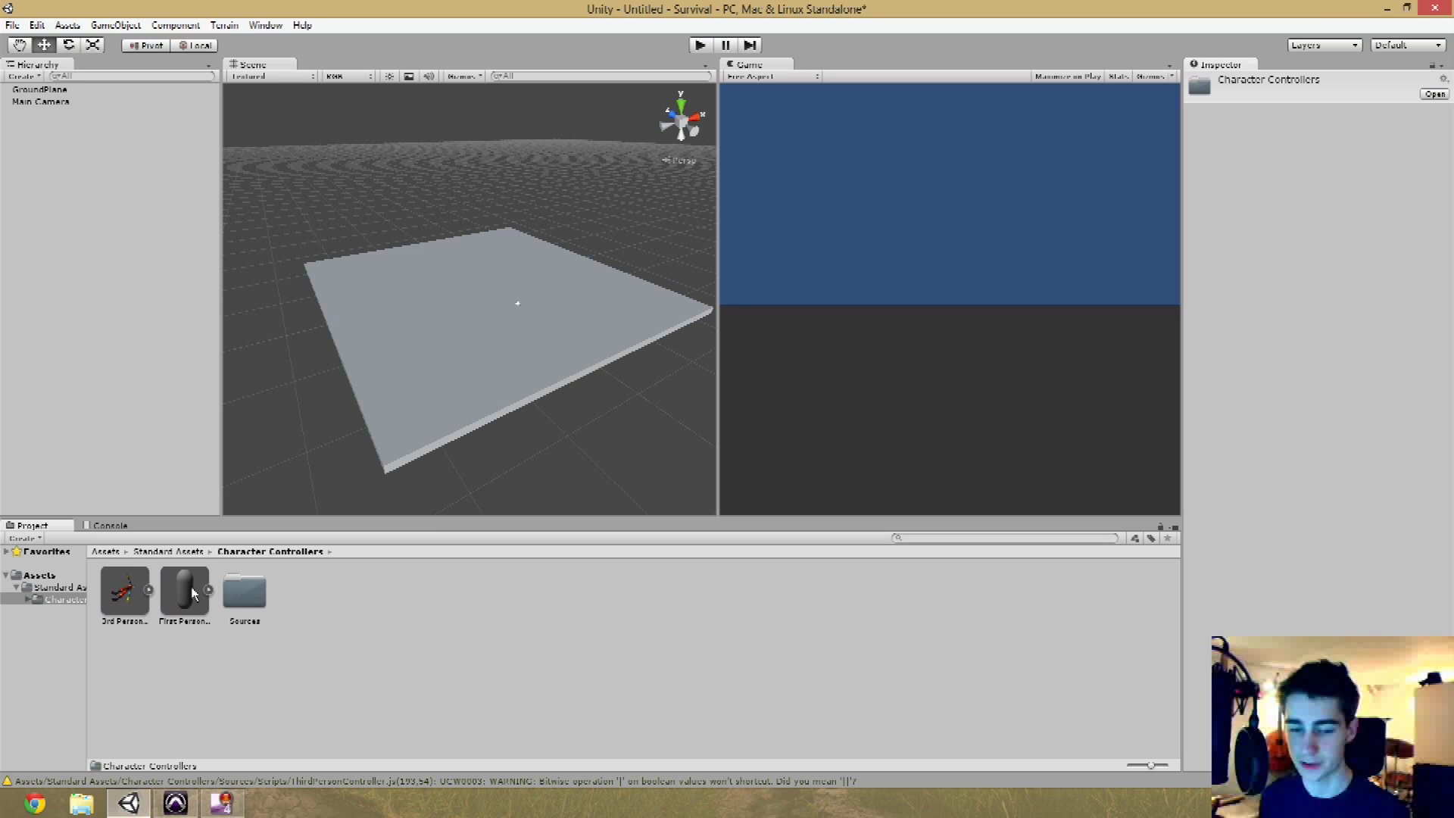
left_click_drag(184, 596, 486, 295)
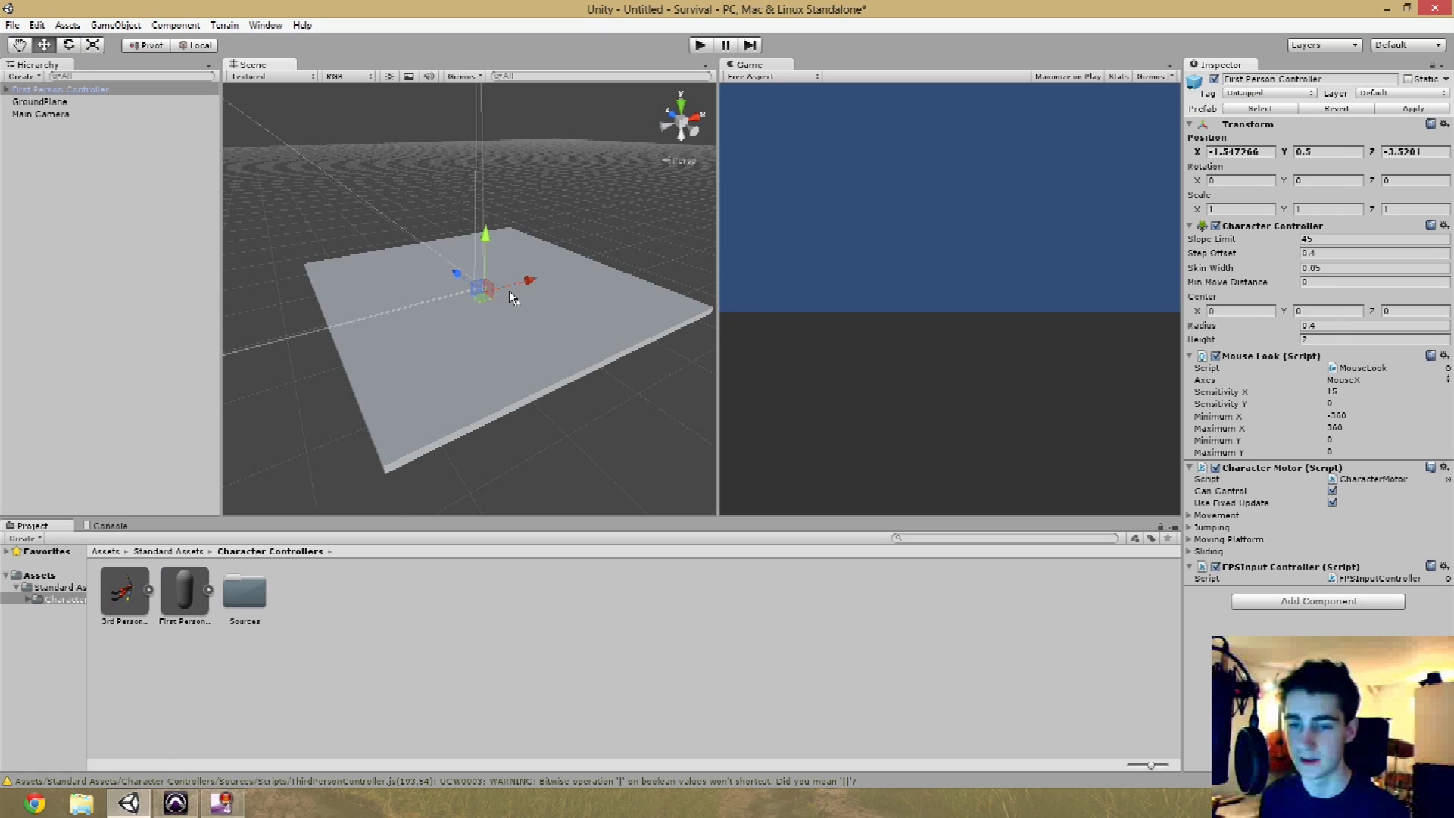
- Raise the First Person Controller vertically so its capsule stands on top of the ground slab, and deselect it
scroll(508, 290, "up", 2)
key("f")
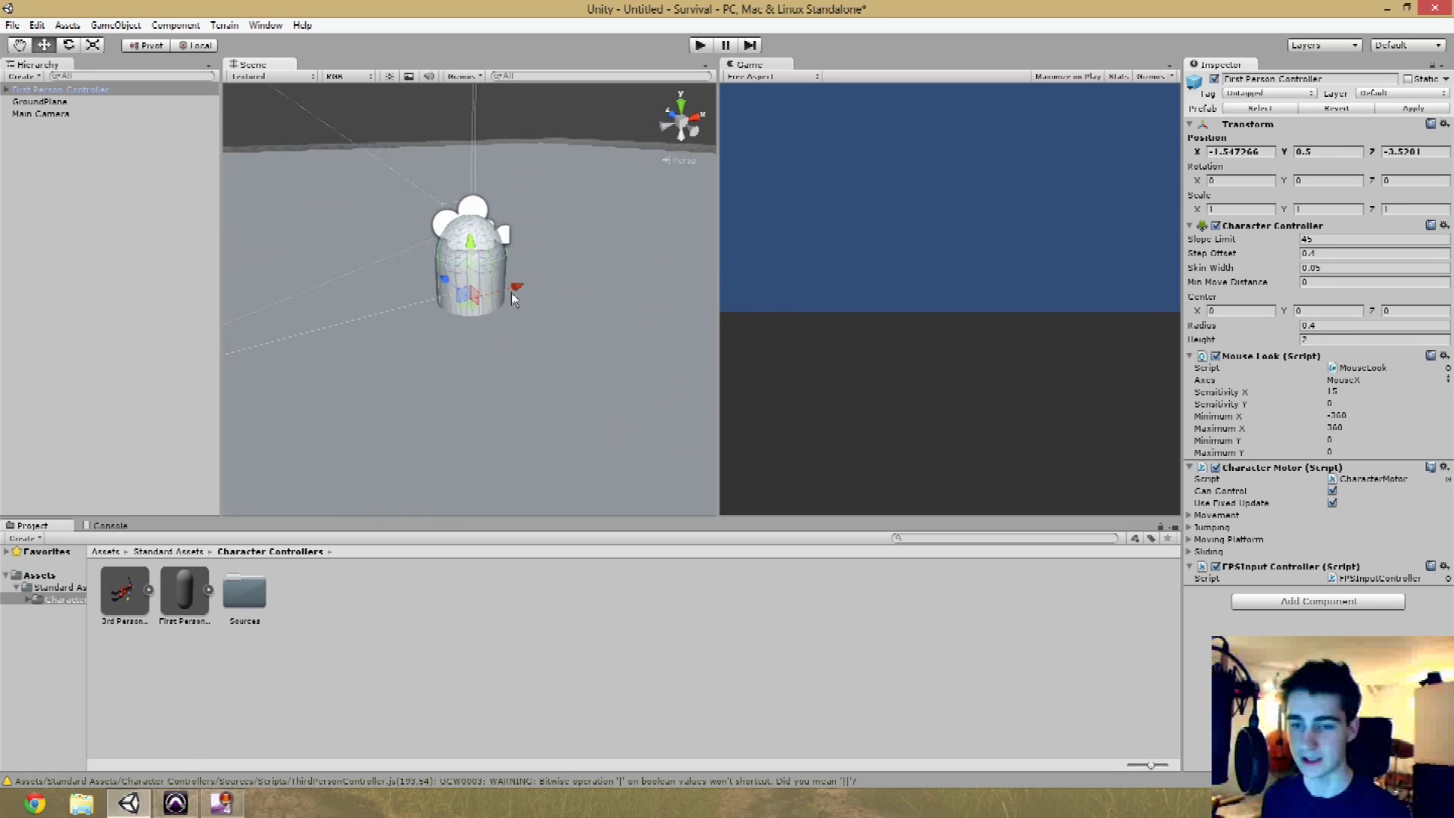
left_click_drag(521, 320, 601, 268, "alt")
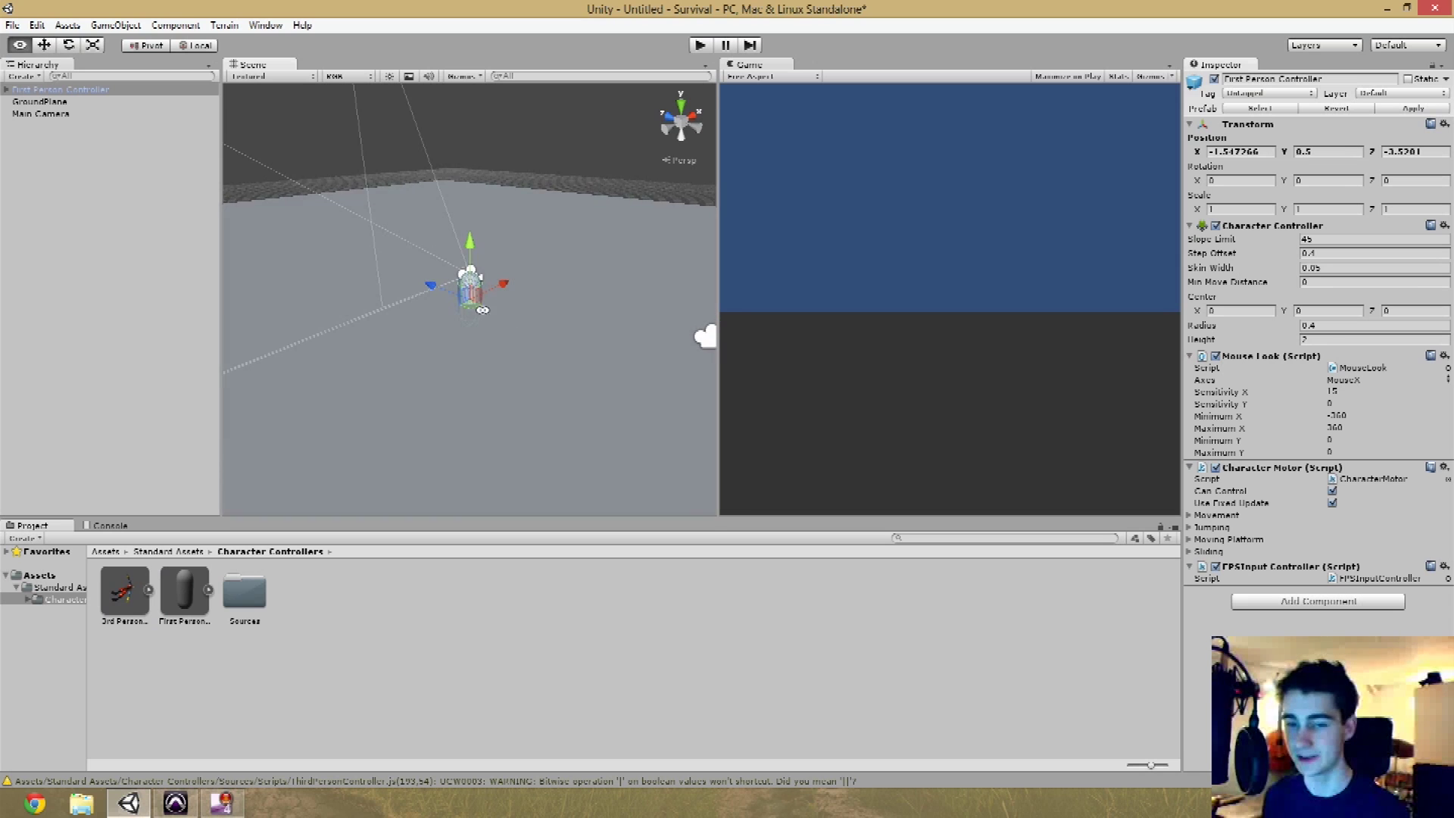
left_click_drag(482, 311, 493, 358, "alt")
left_click_drag(471, 253, 465, 226)
left_click_drag(485, 333, 539, 321, "alt")
scroll(538, 319, "down", 12)
scroll(539, 299, "down", 3)
left_click(581, 175)
scroll(542, 309, "down", 10)
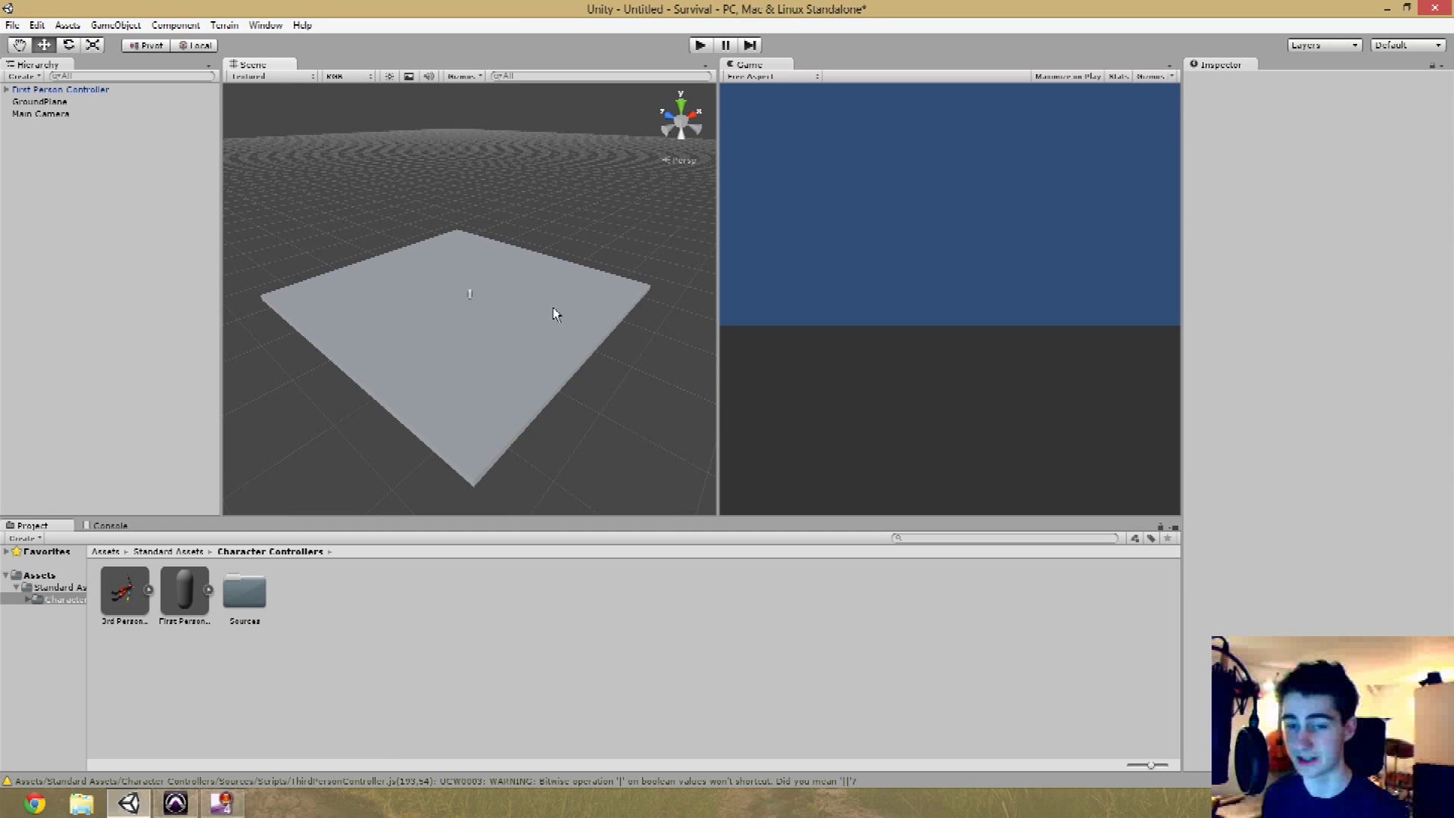
left_click_drag(555, 313, 514, 334, "alt")
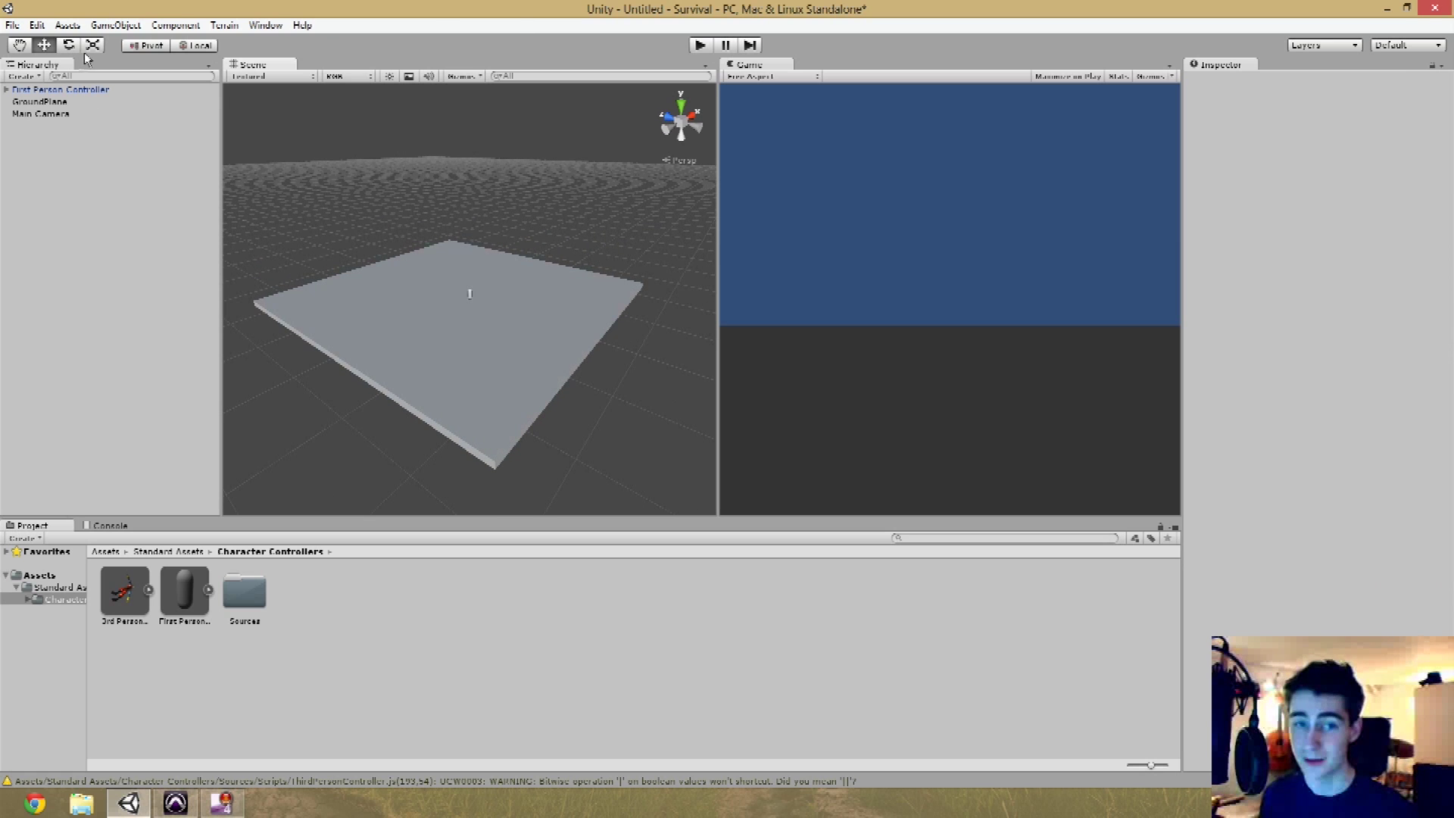
- Create a point light and raise it above the ground slab to a Y position of about 17.5
left_click(117, 25)
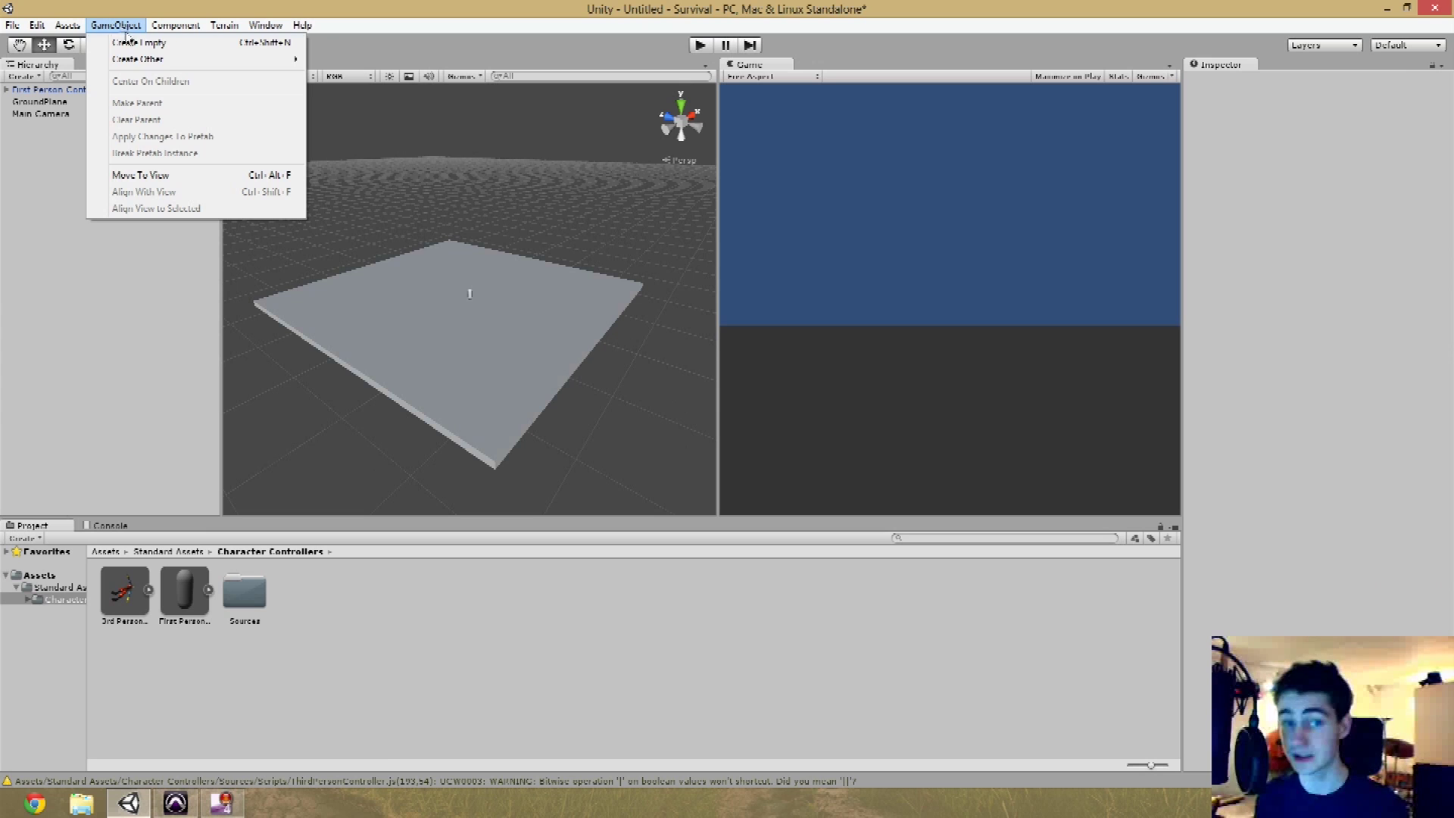
mouse_move(171, 60)
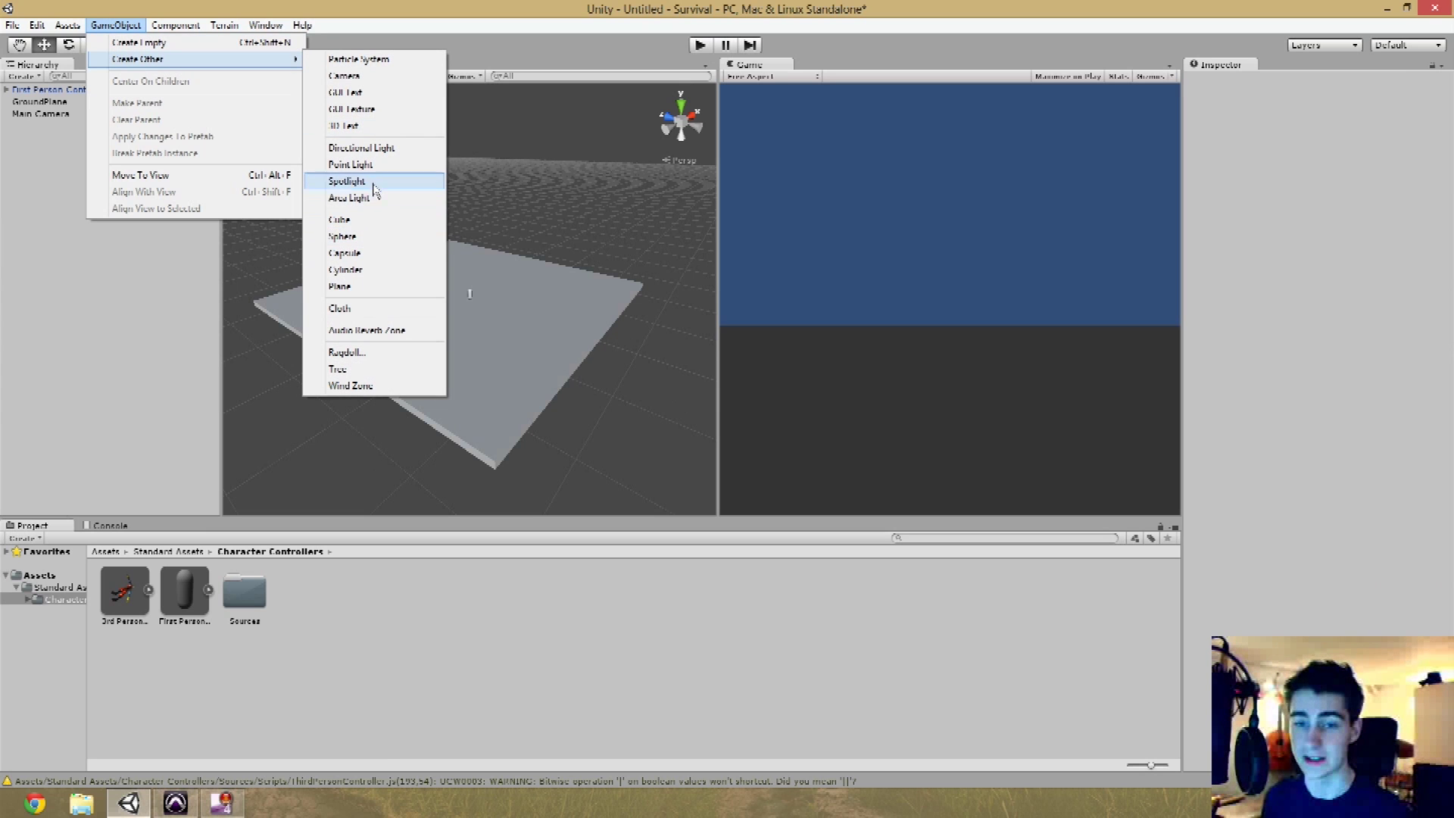
left_click(351, 165)
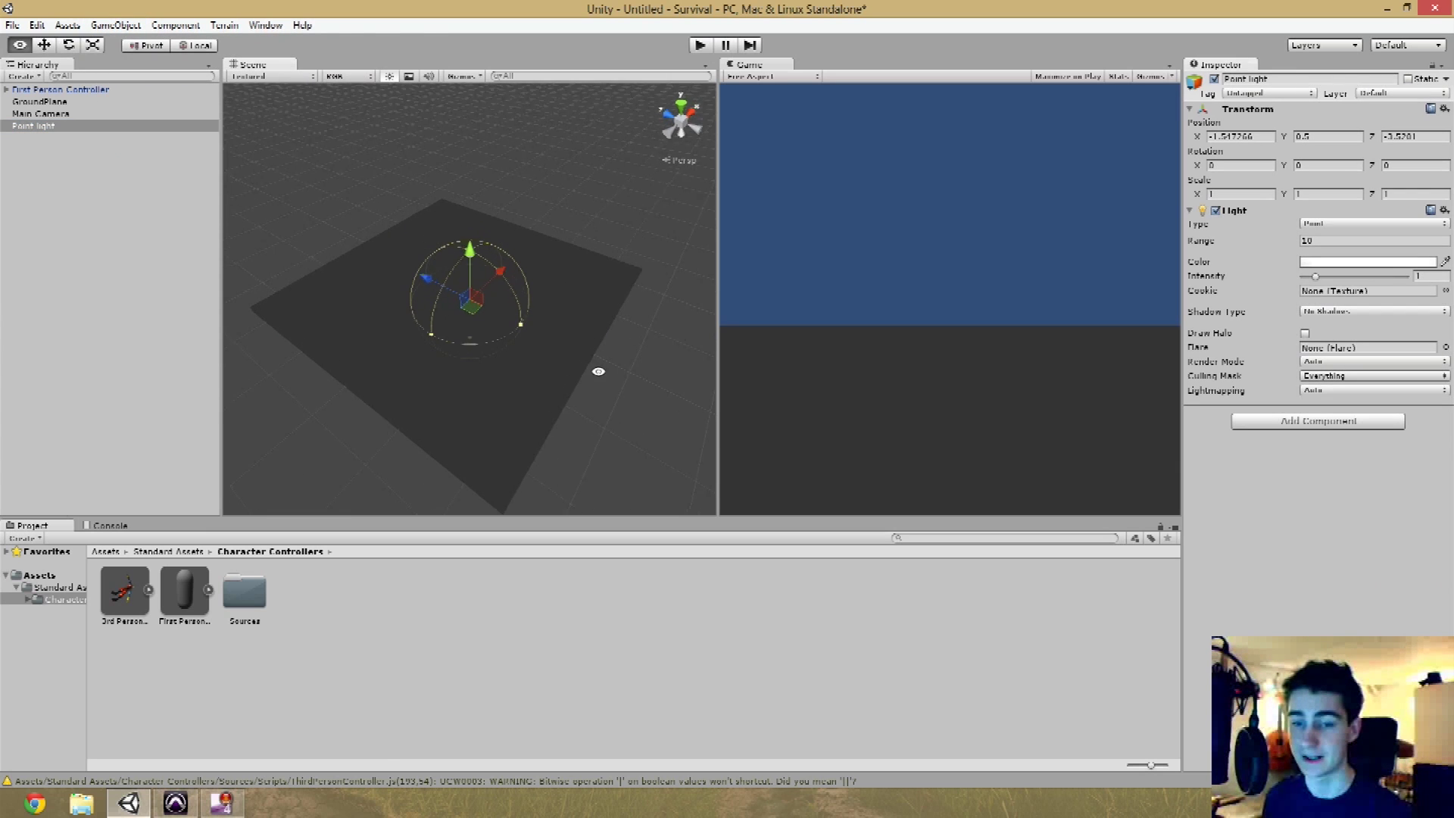
left_click_drag(545, 356, 500, 356, "alt")
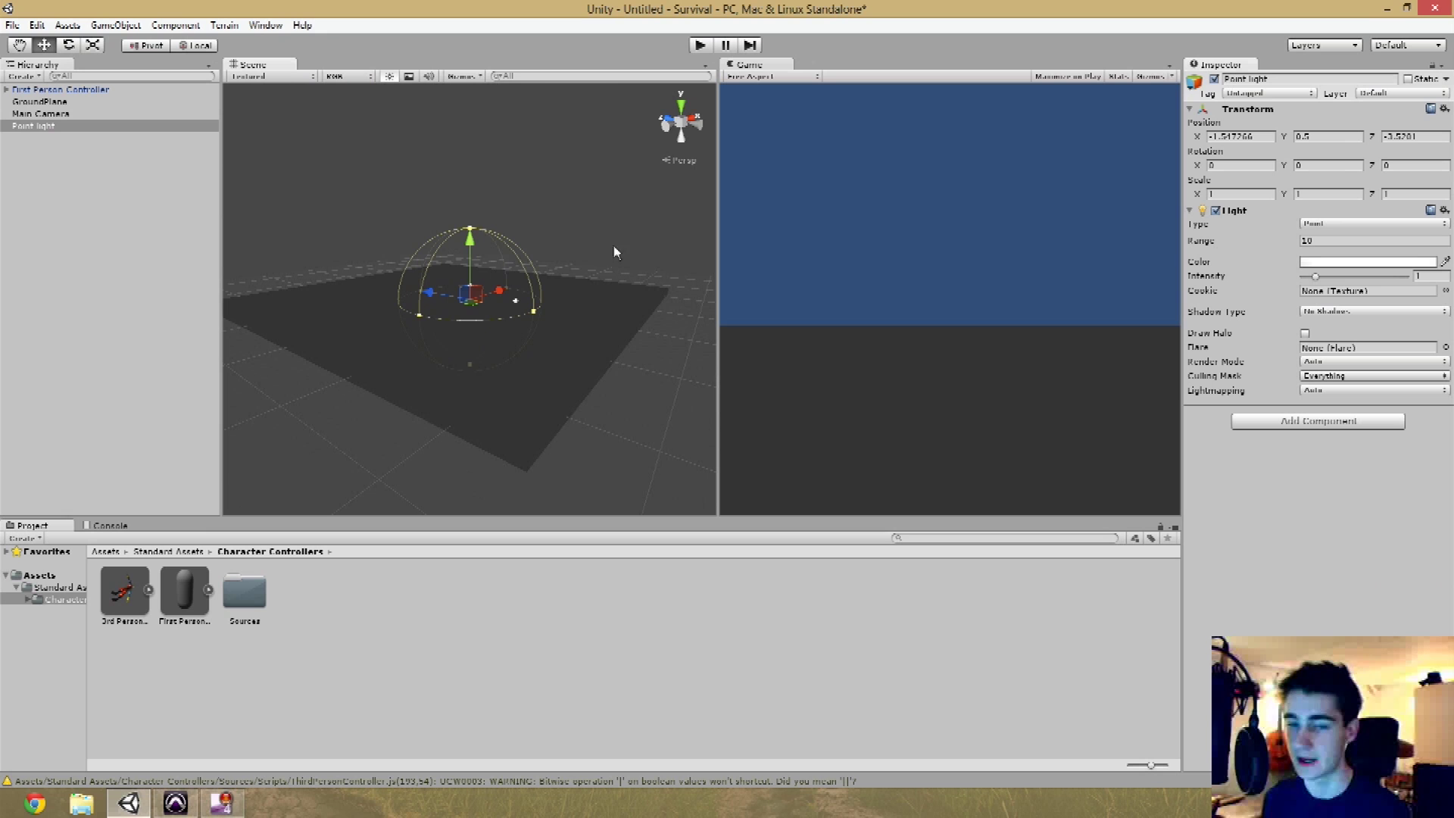
left_click_drag(547, 242, 454, 141, "alt")
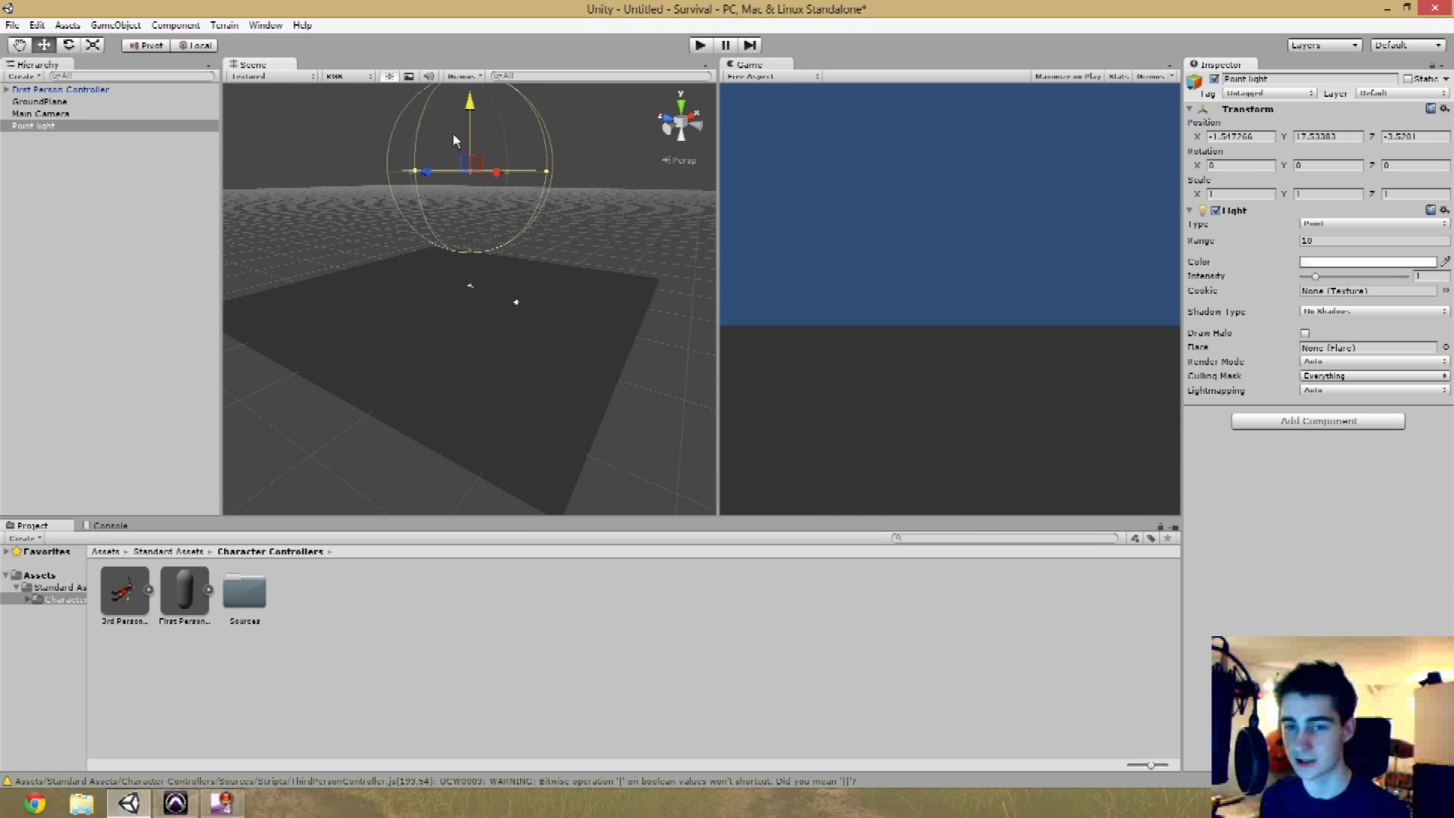
- Set the point light's range to 50
left_click(1334, 242)
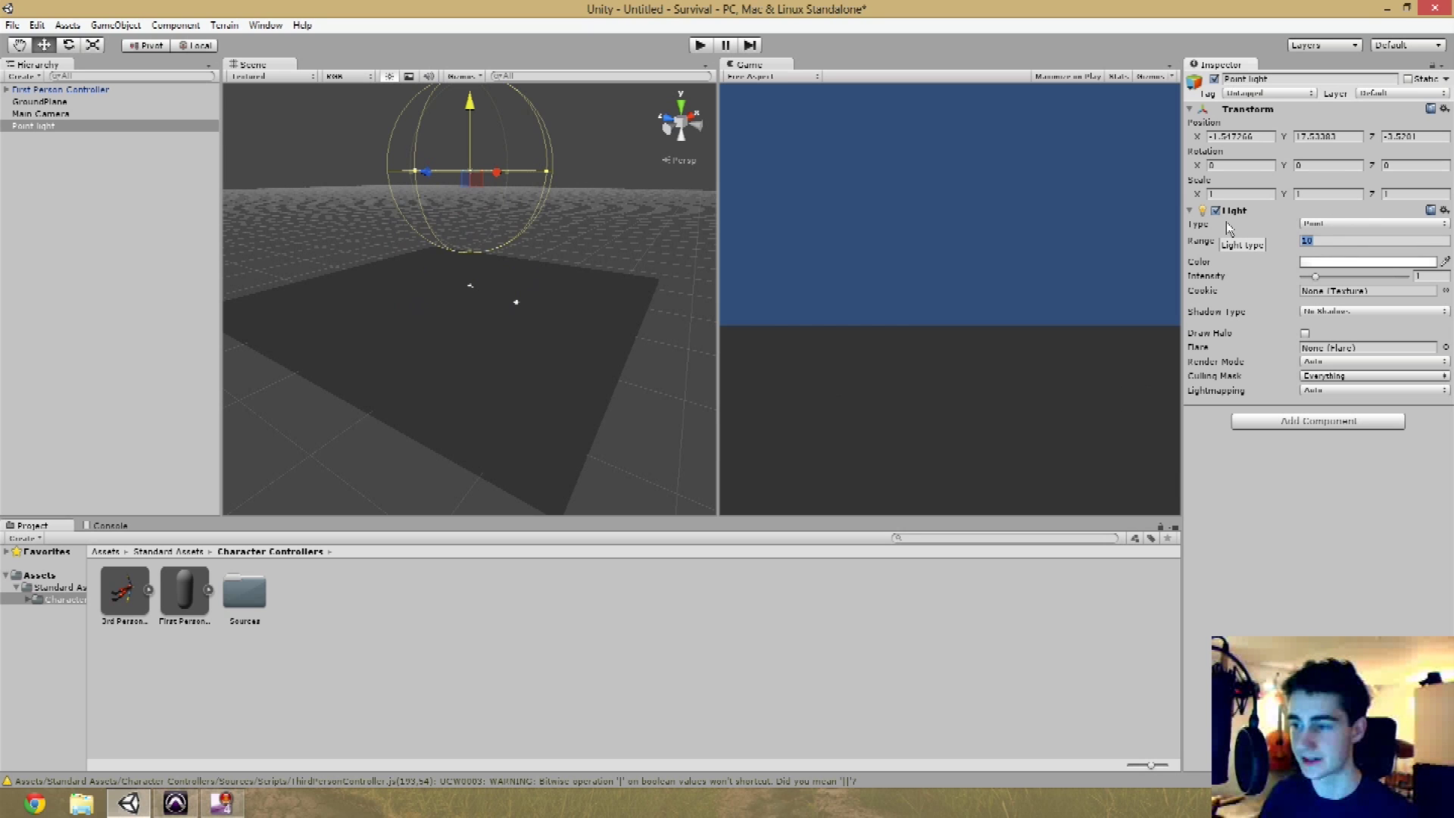
type("30")
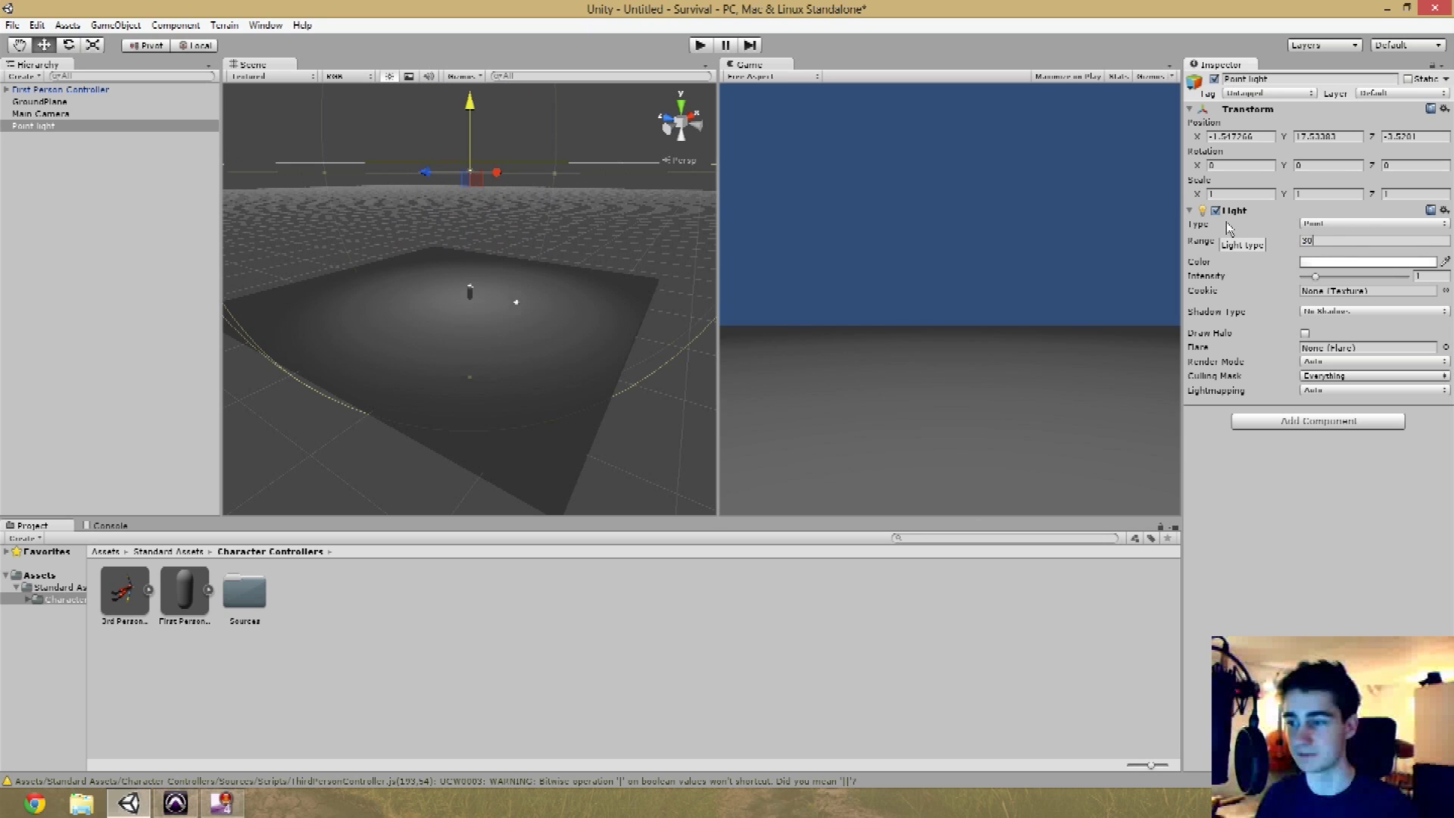
key("BackSpace")
key("BackSpace")
type("40")
key("BackSpace")
key("BackSpace")
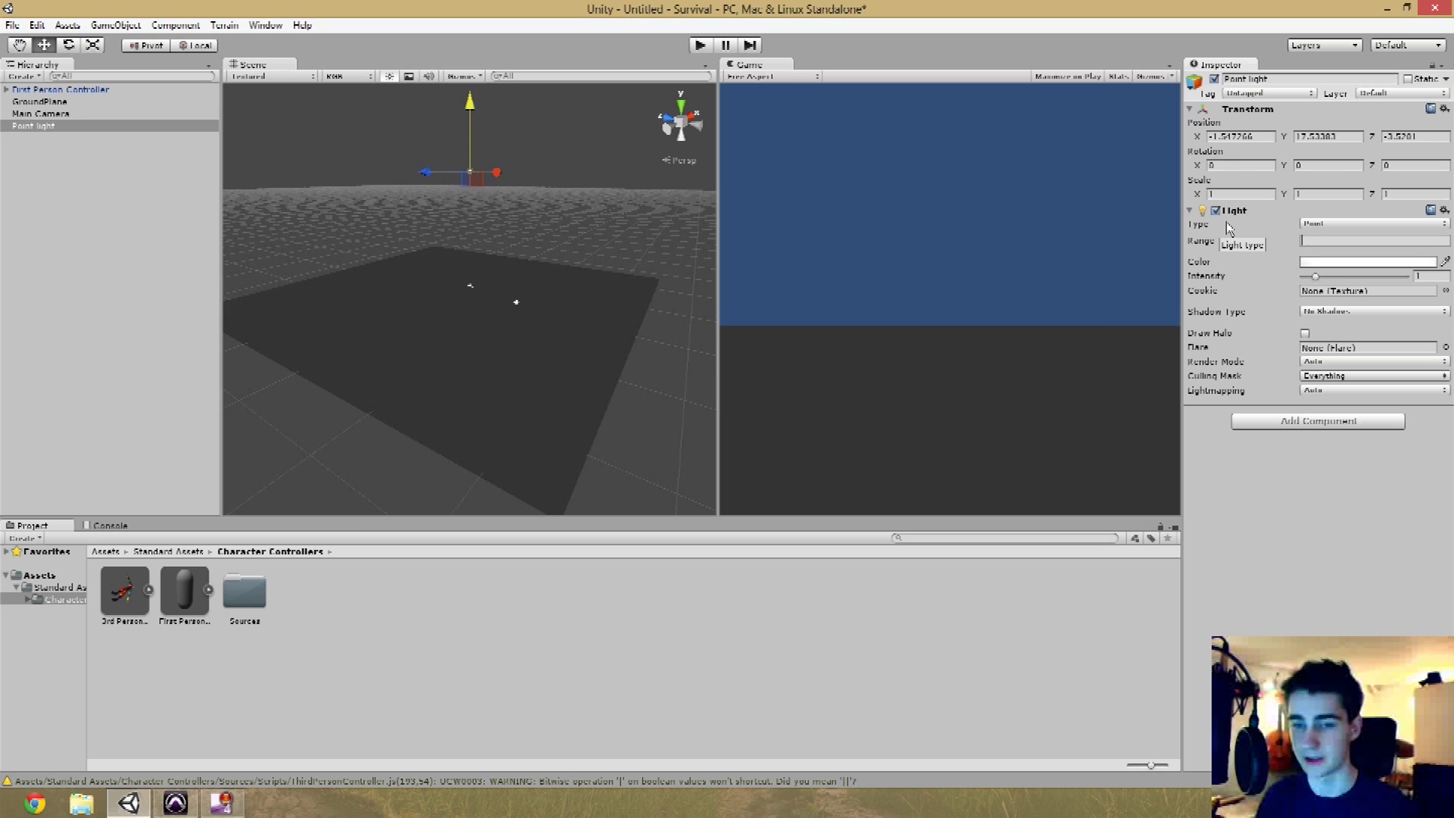
type("50")
key("BackSpace")
key("BackSpace")
type("50")
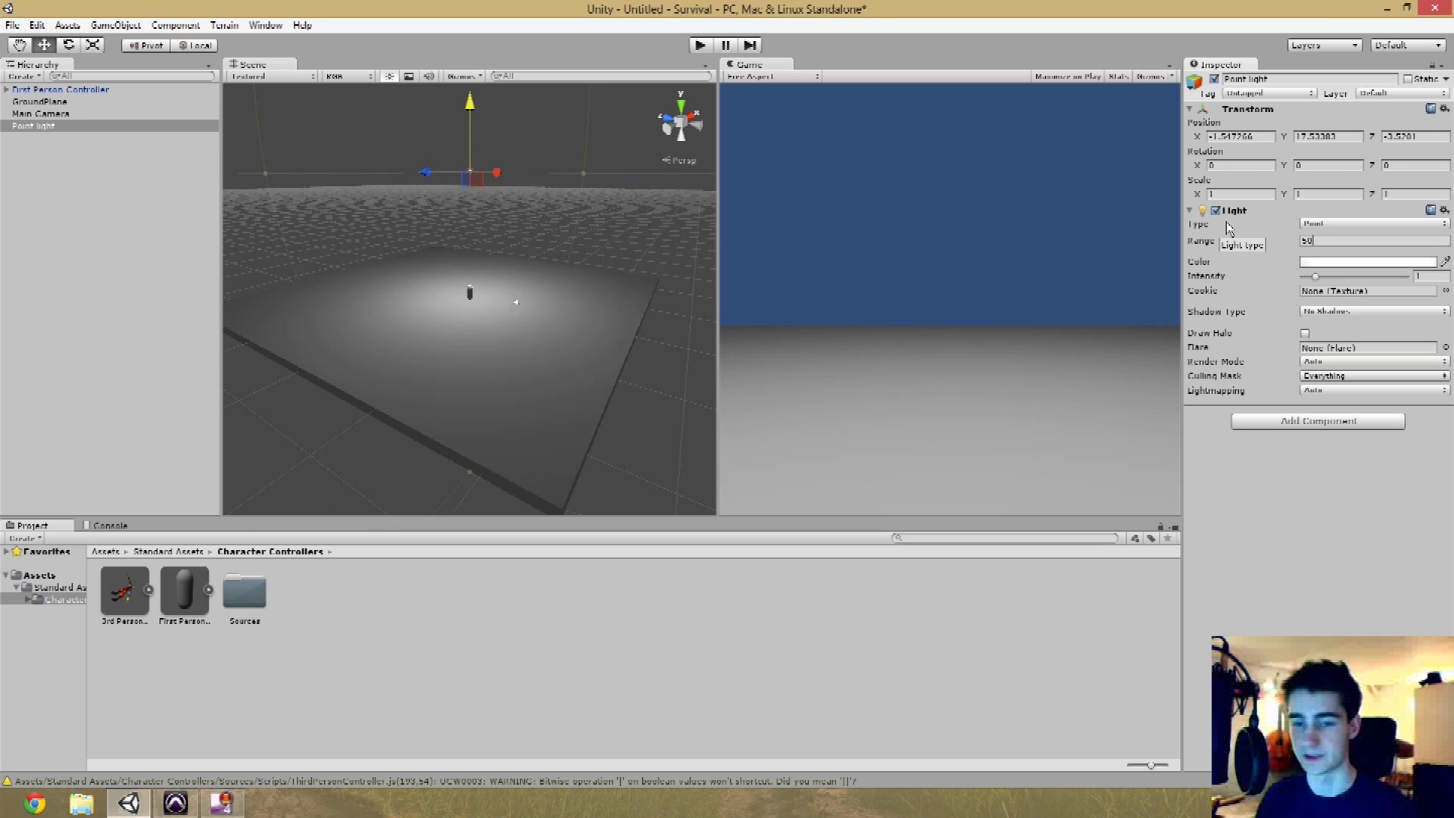
- Raise the point light slightly to a Y position of about 17.8 and deselect it
left_click_drag(467, 100, 468, 97)
left_click_drag(644, 236, 532, 217, "alt")
scroll(549, 317, "down", 4)
scroll(548, 315, "down", 4)
middle_click_drag(493, 234, 490, 245)
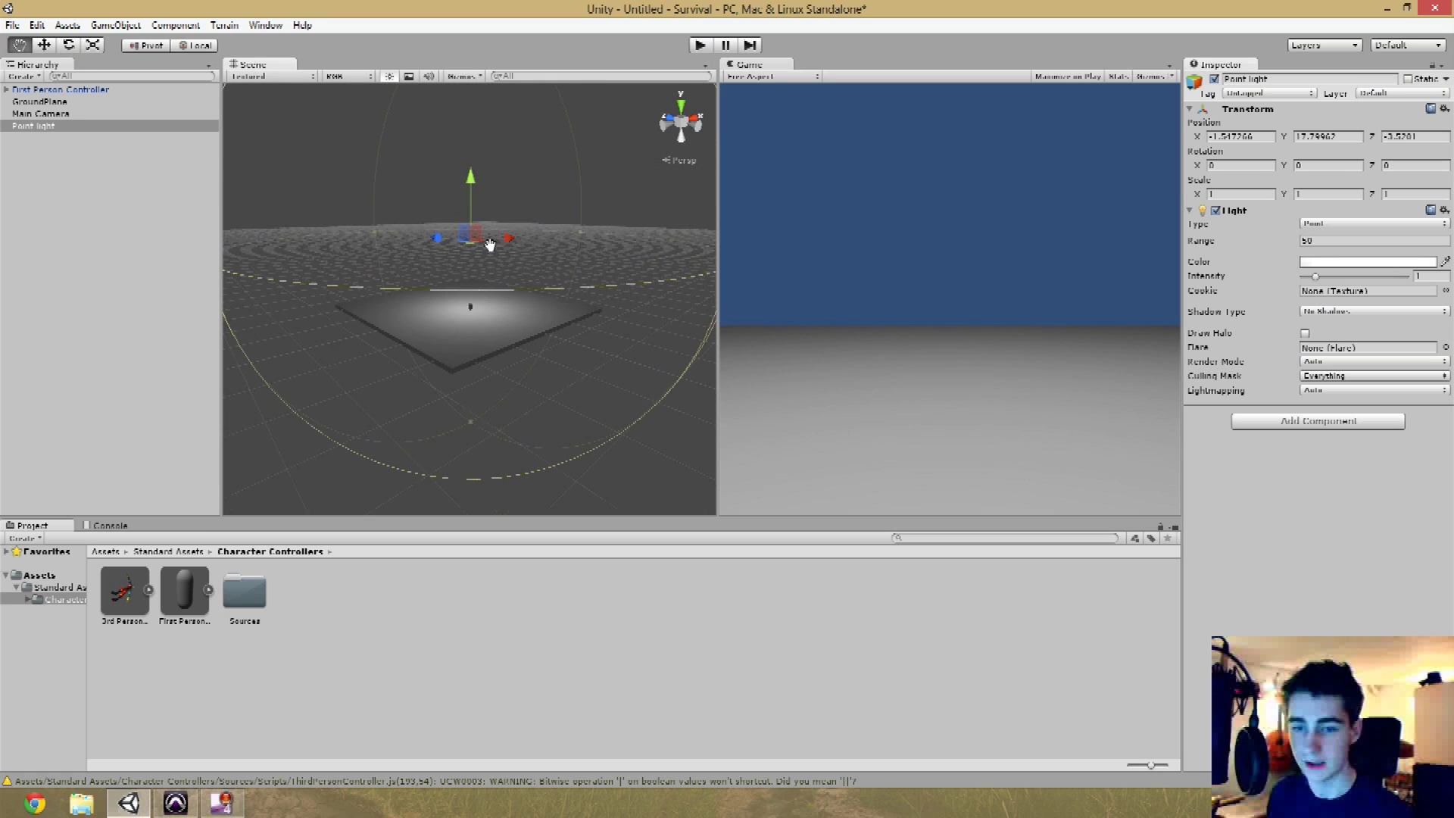
left_click_drag(492, 250, 541, 391, "alt")
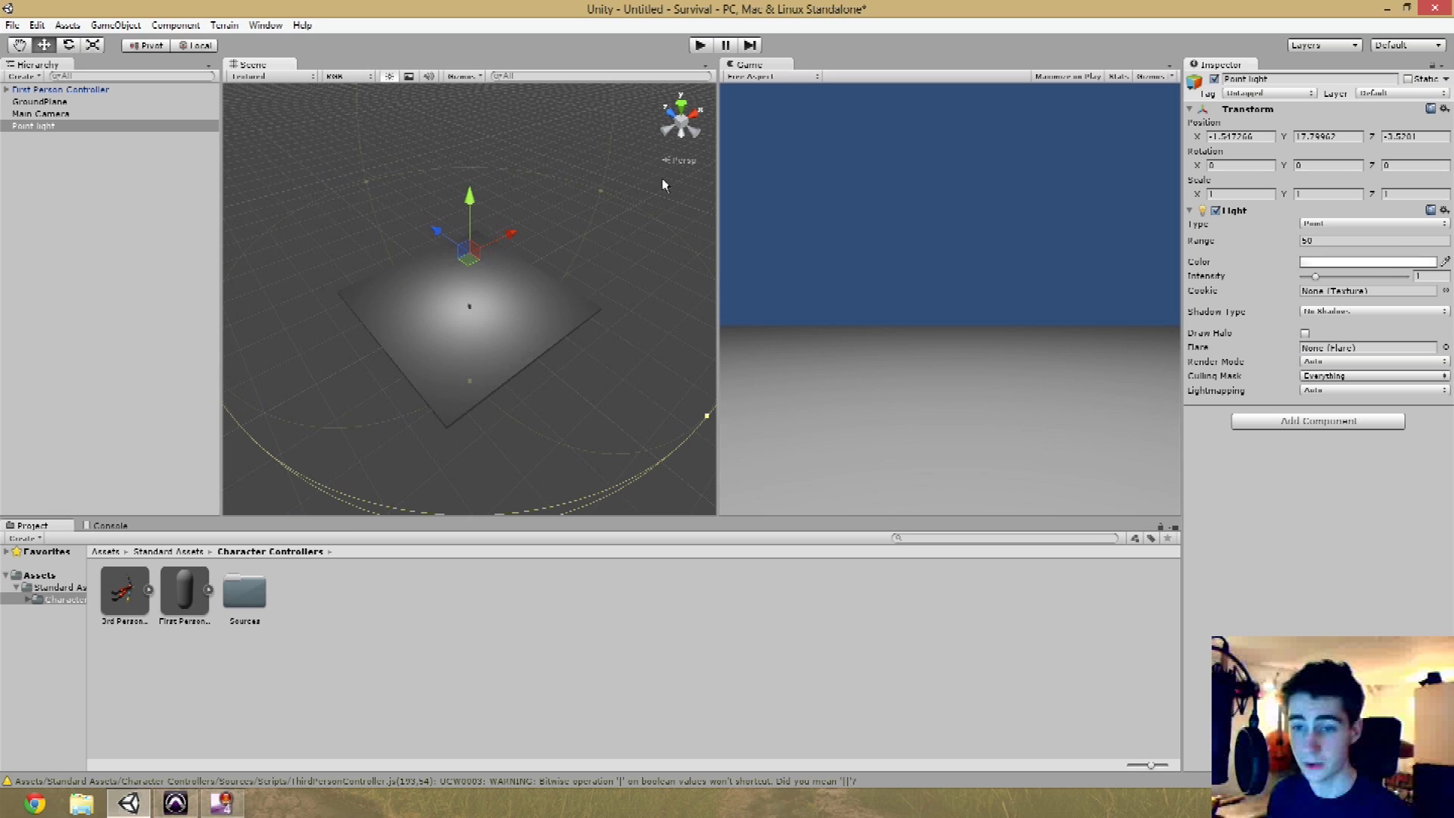
left_click(633, 134)
- Play-test the scene by walking the first-person character around the slab and over its edge, and stop the game
left_click(922, 399)
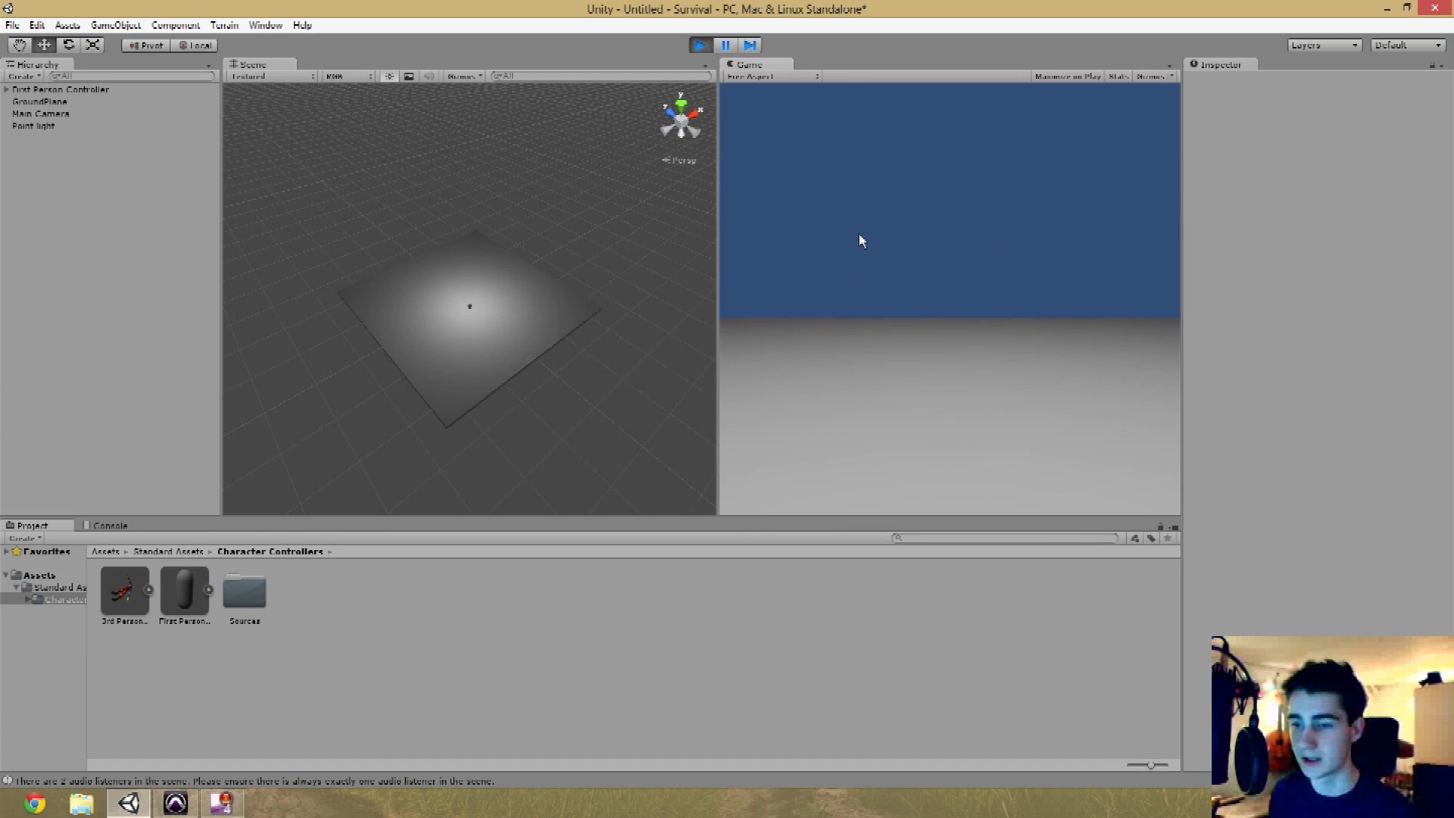
key("w")
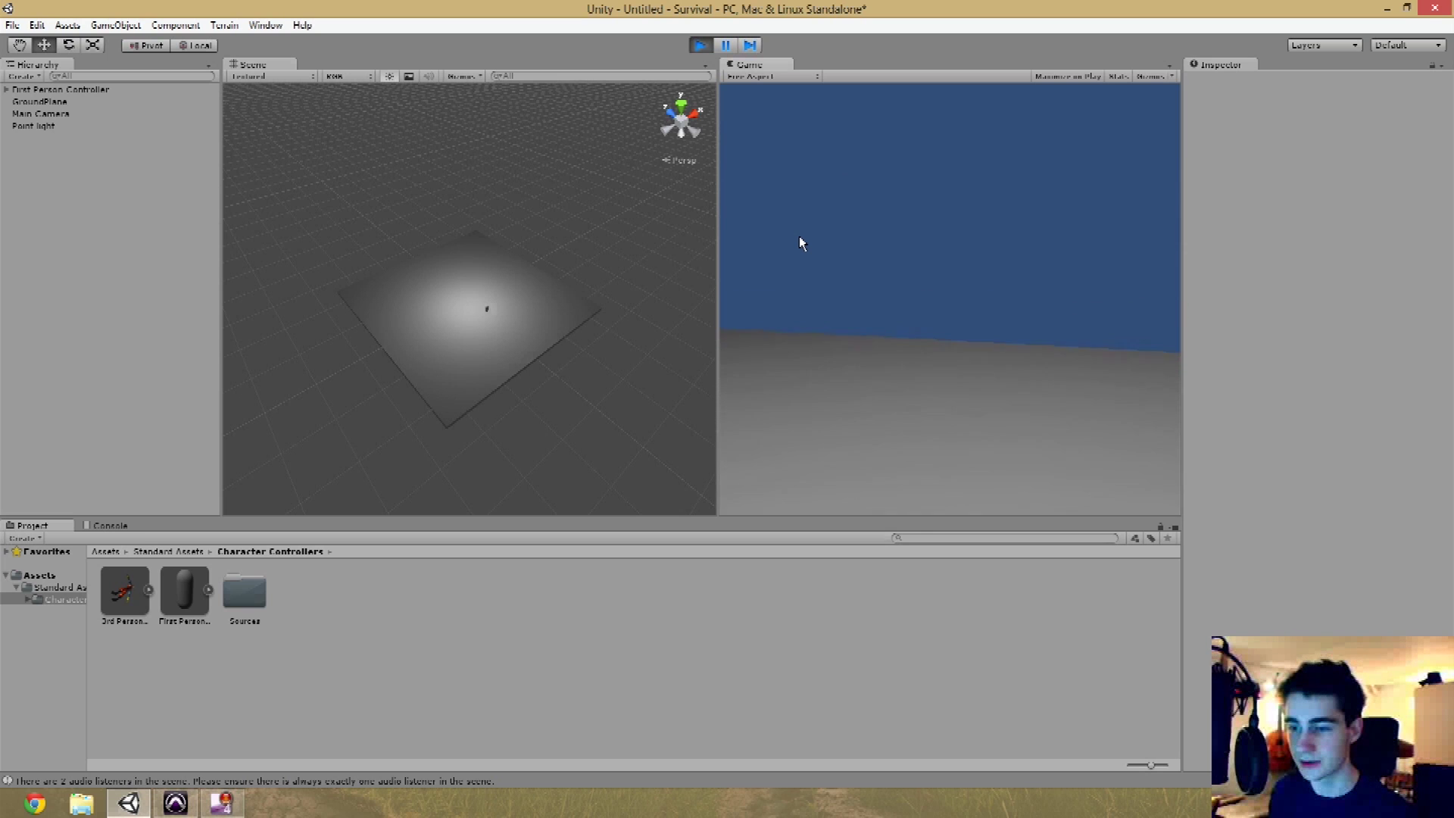
key("w")
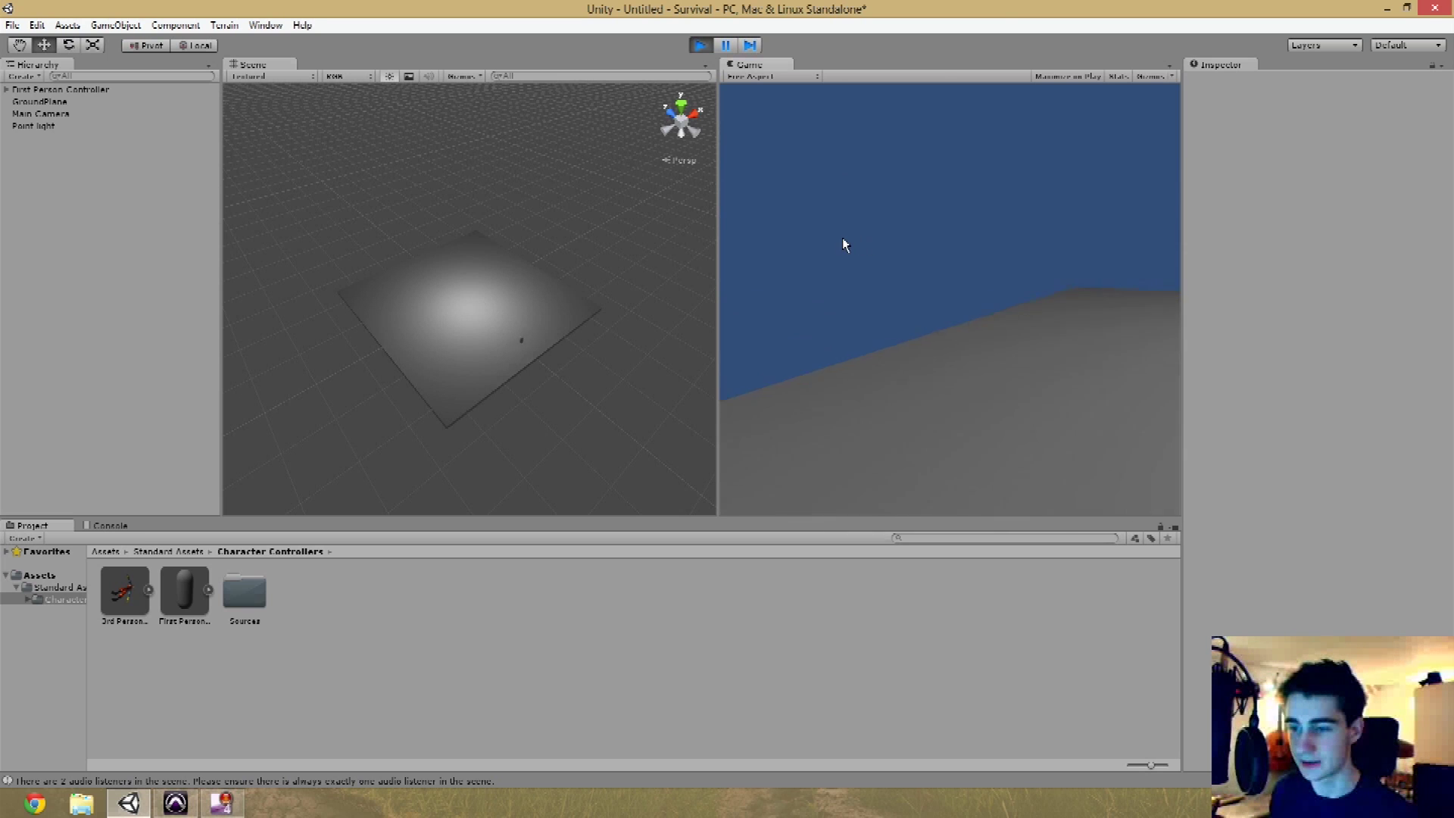
key("w")
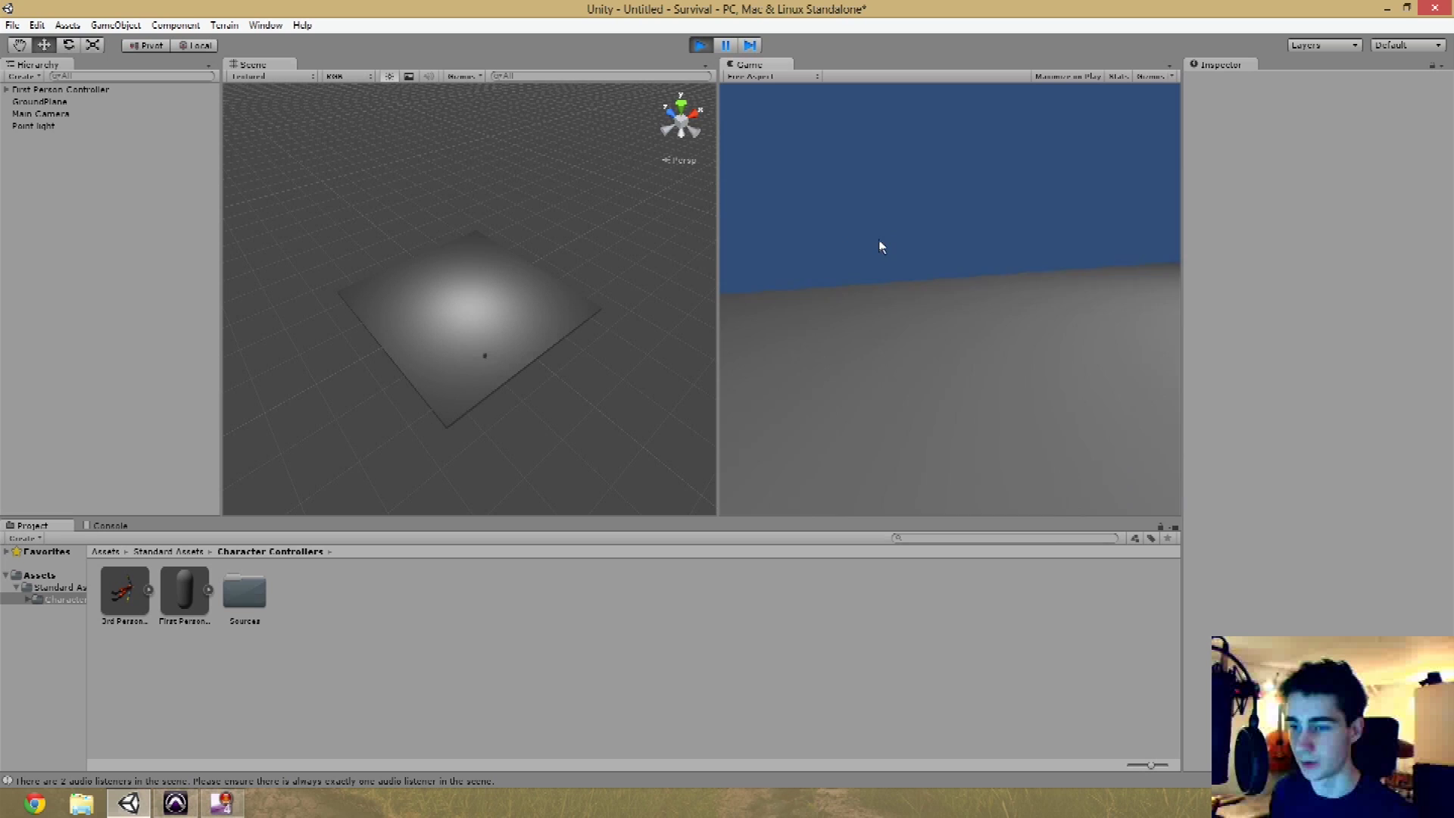
key("w")
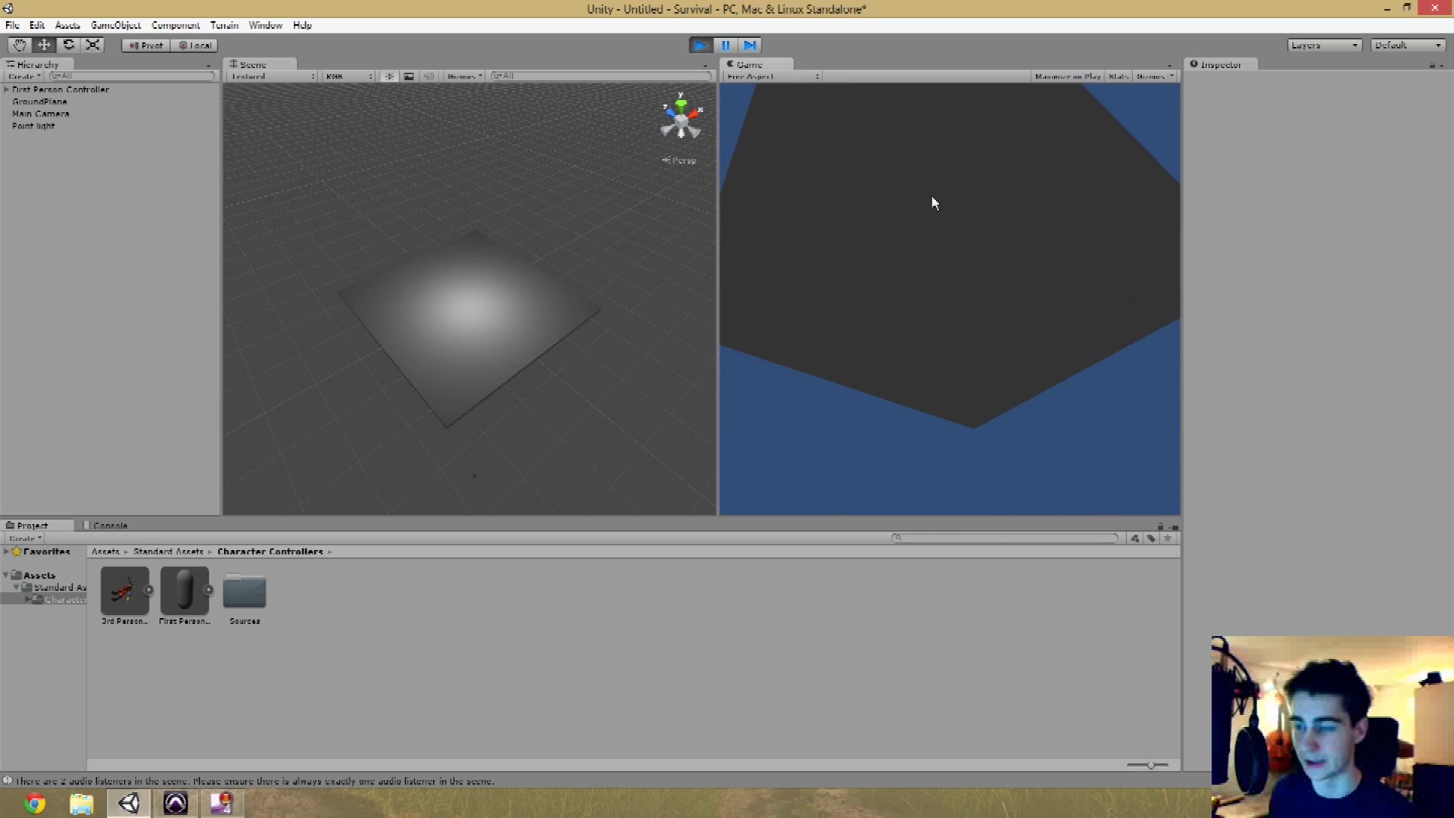
key("ctrl+p")
- Delete the standalone Main Camera that is not part of the First Person Controller
left_click_drag(552, 266, 549, 303, "alt")
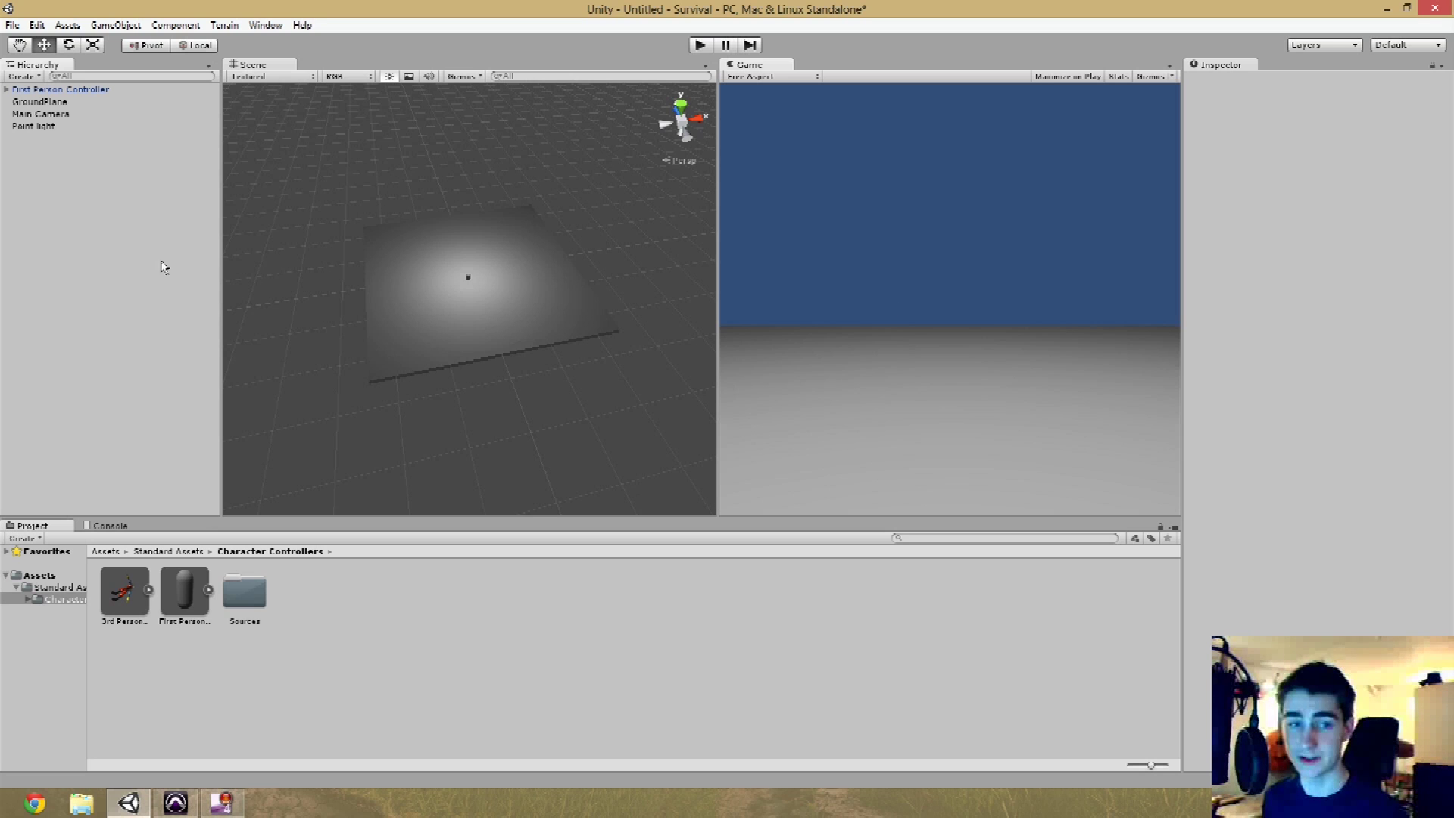
left_click(40, 114)
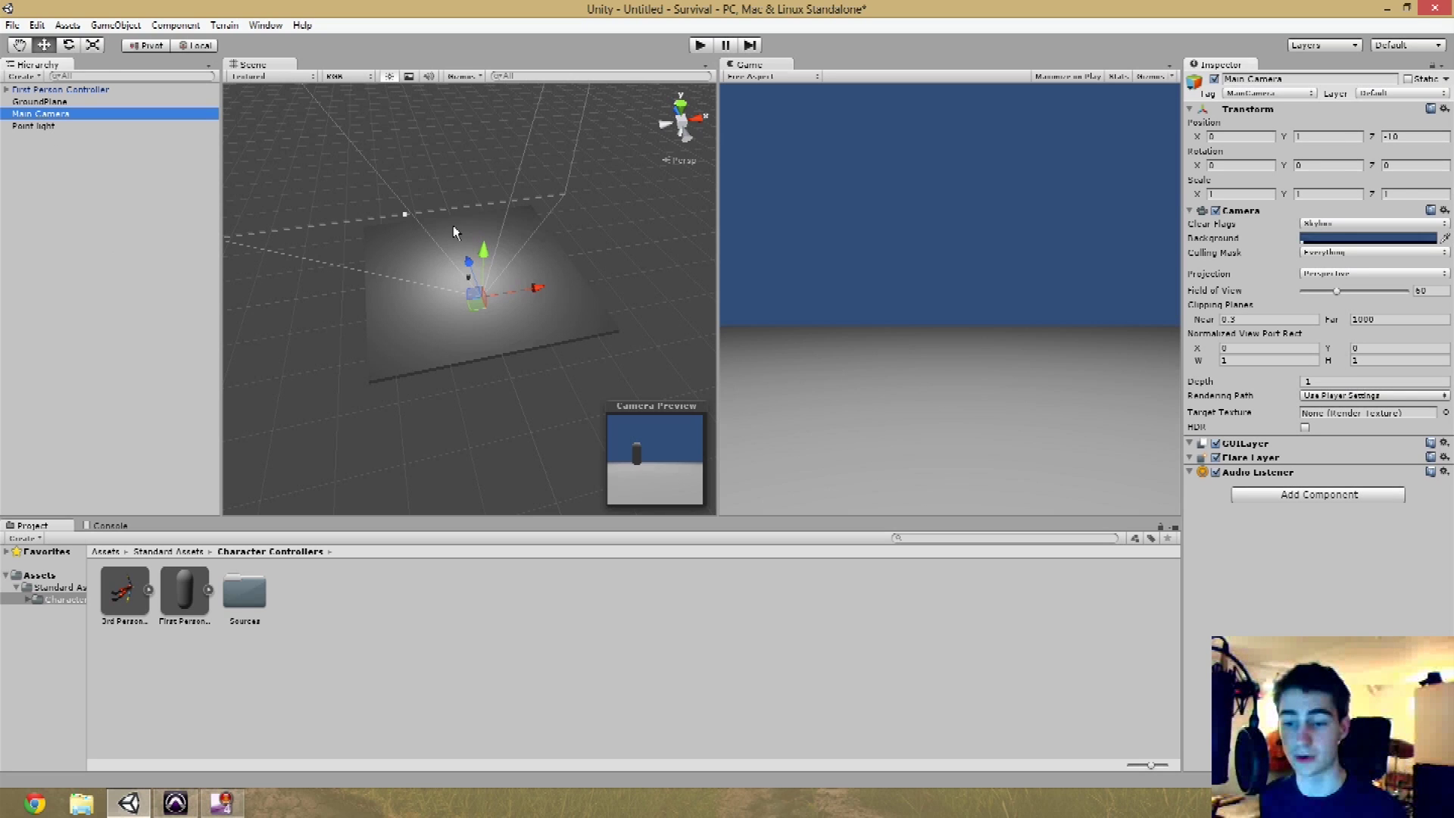
key("Delete")
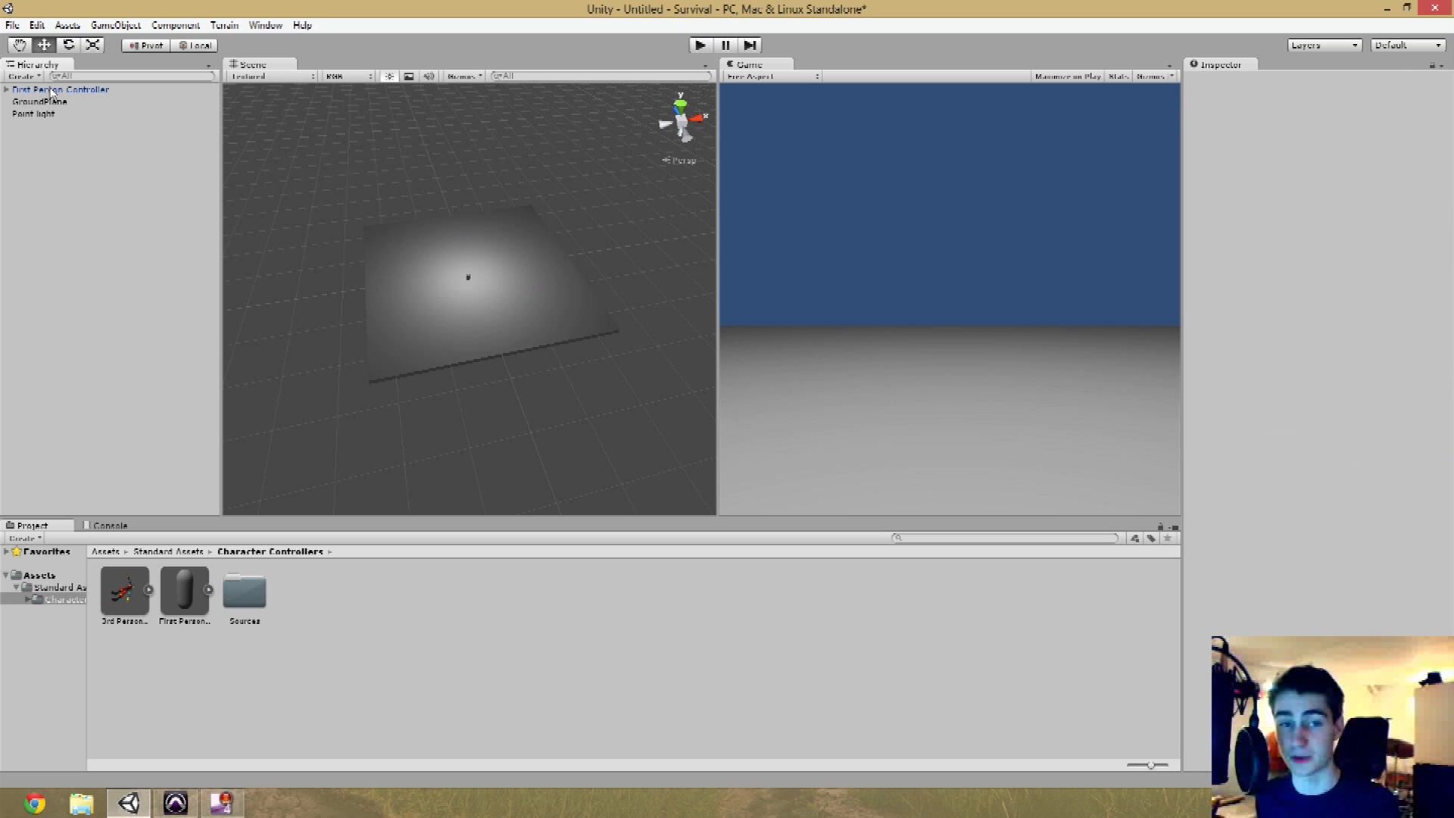
- Add a Skybox rendering component to the Main Camera inside the First Person Controller
left_click(7, 90)
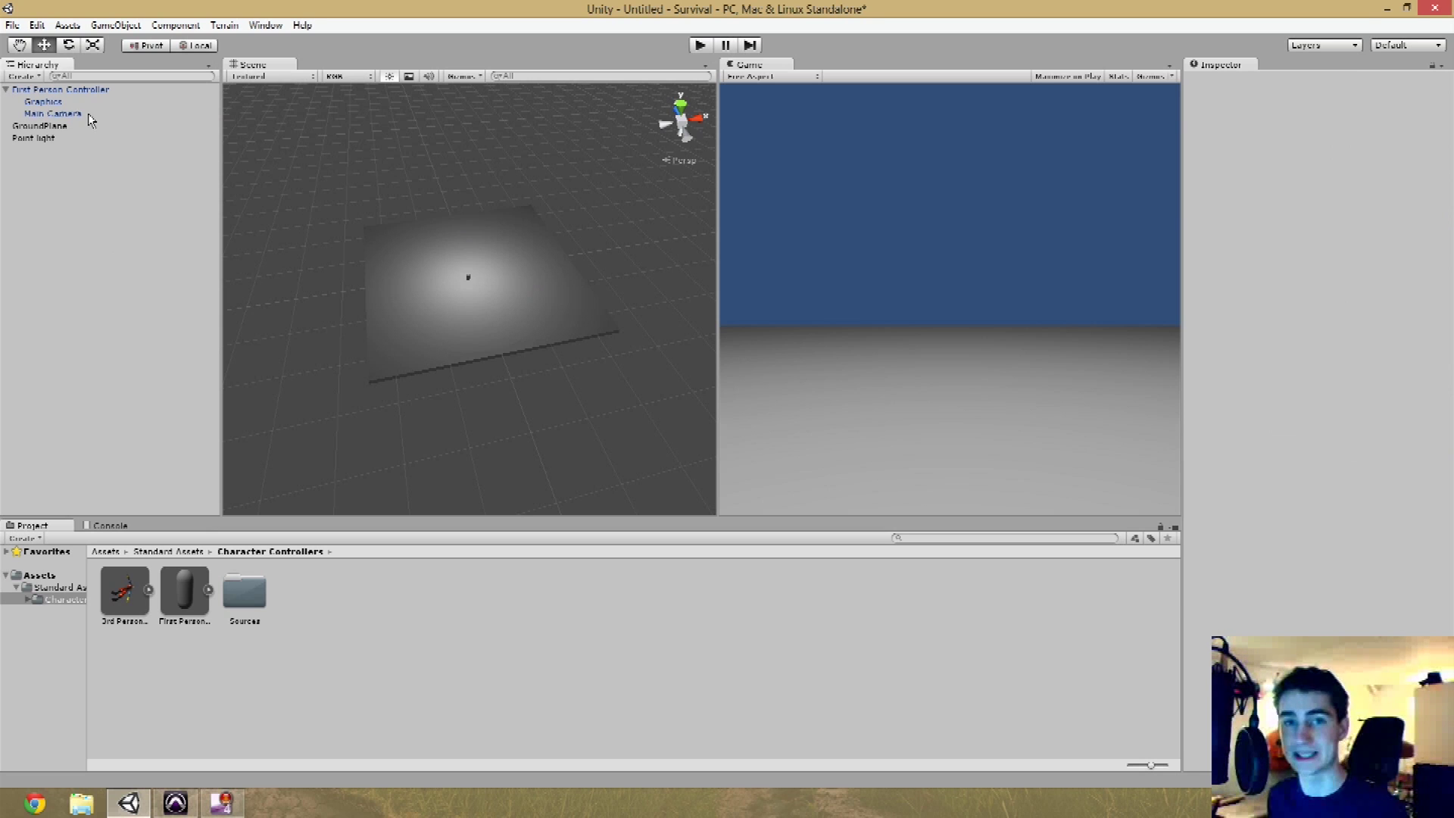
left_click(53, 114)
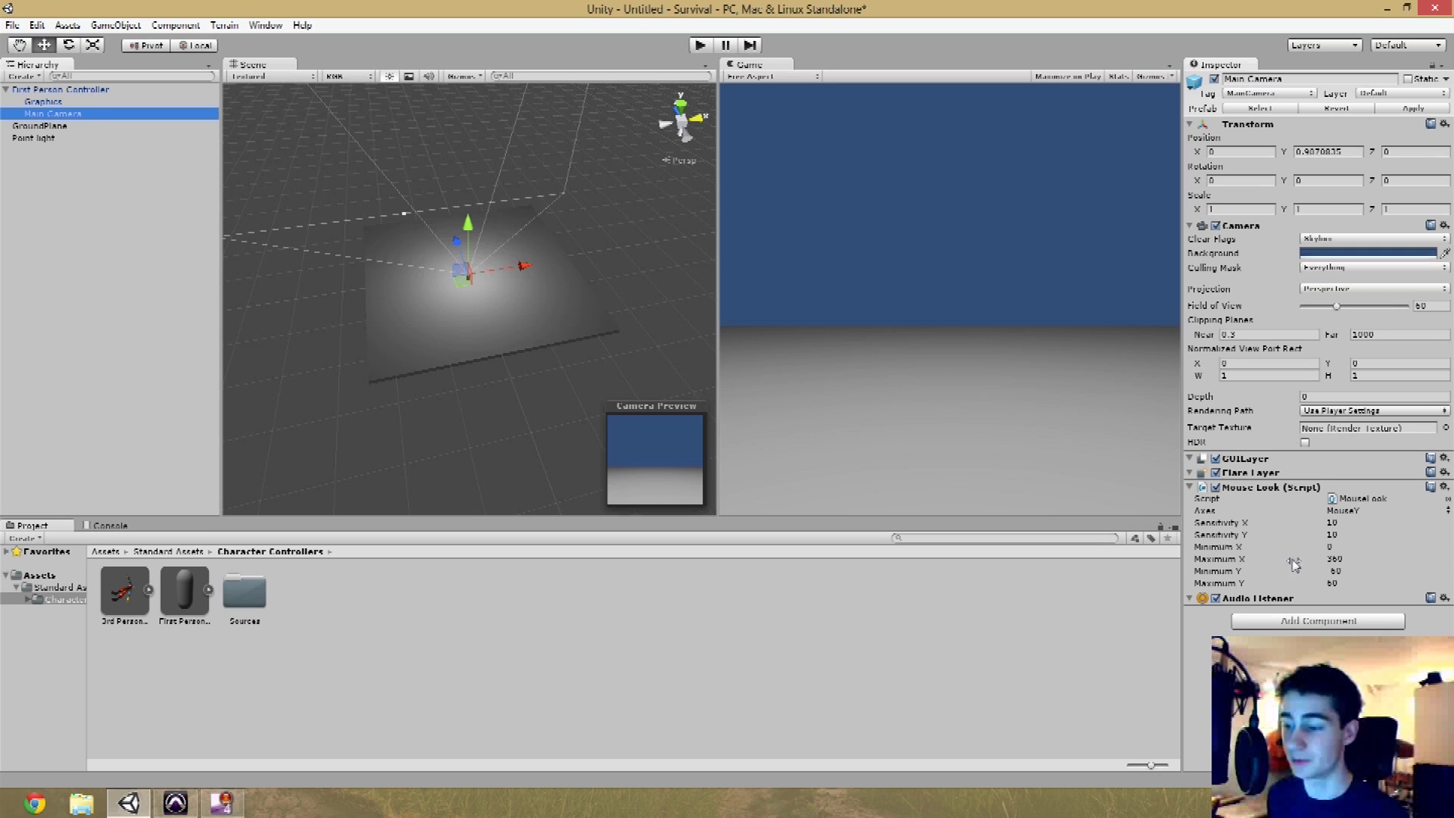
left_click(1331, 622)
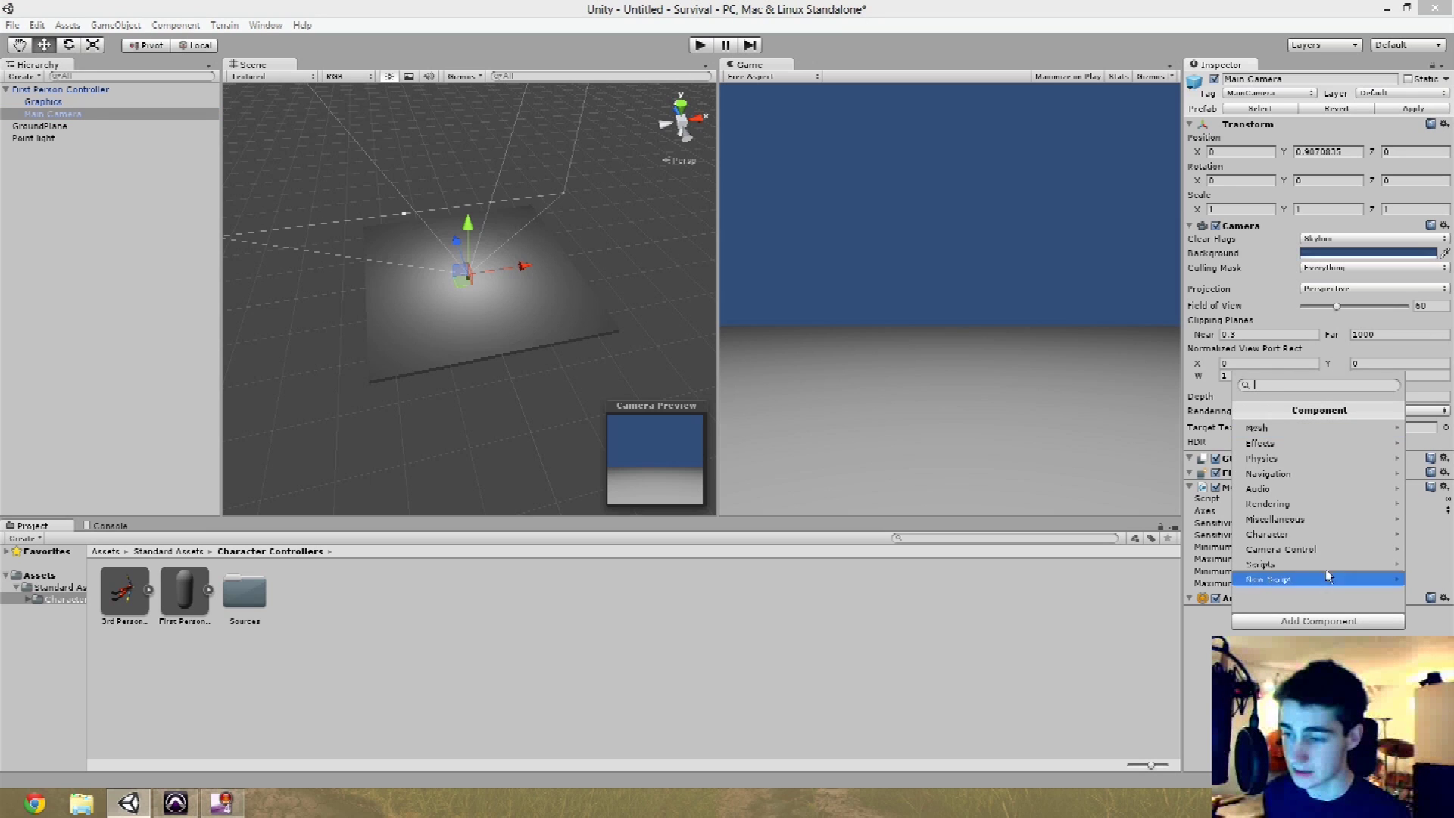
left_click(1316, 504)
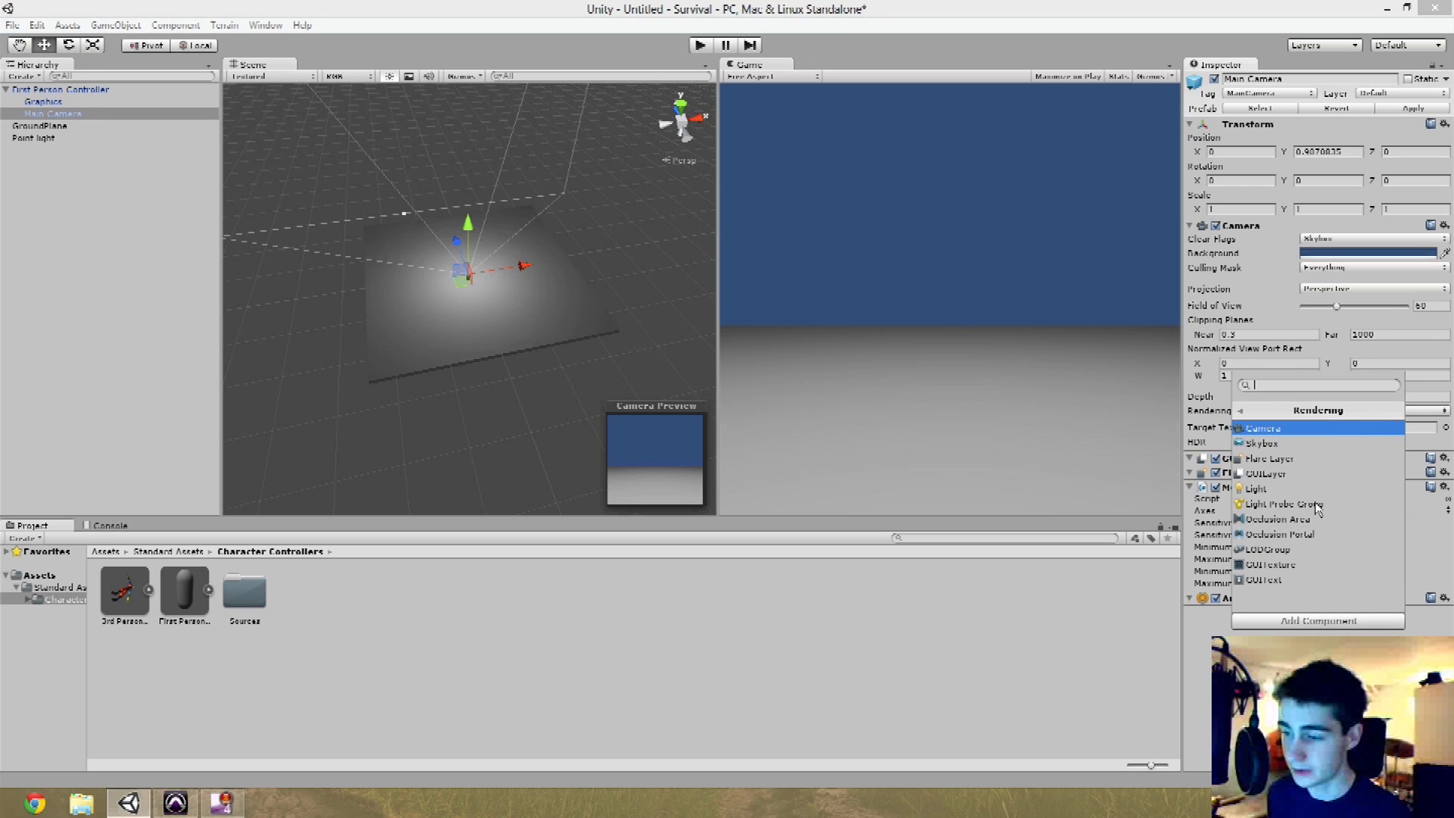
left_click(1268, 443)
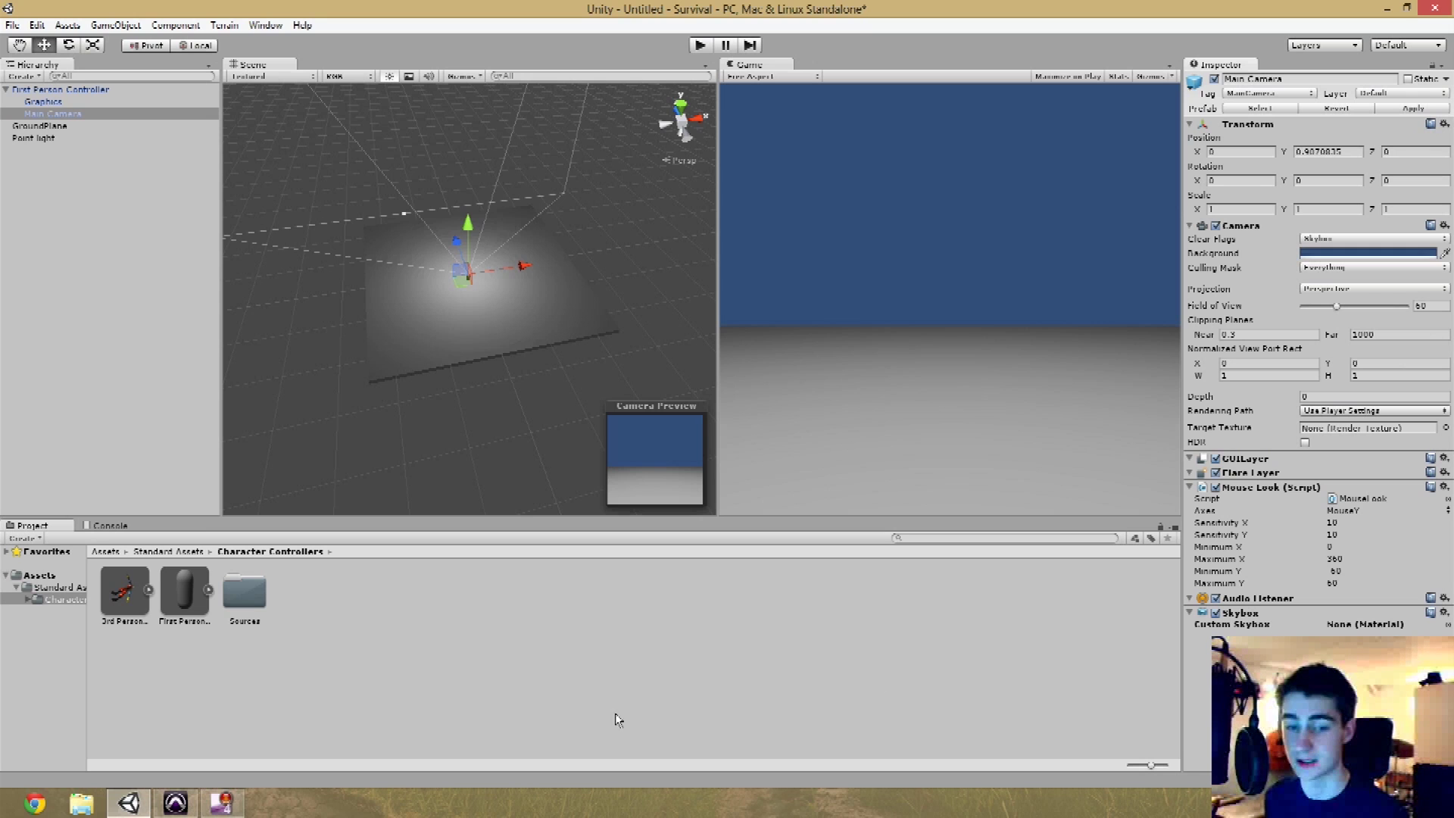
- Import the Skyboxes package with all its items into the project's root Assets folder
left_click(44, 577)
right_click(199, 598)
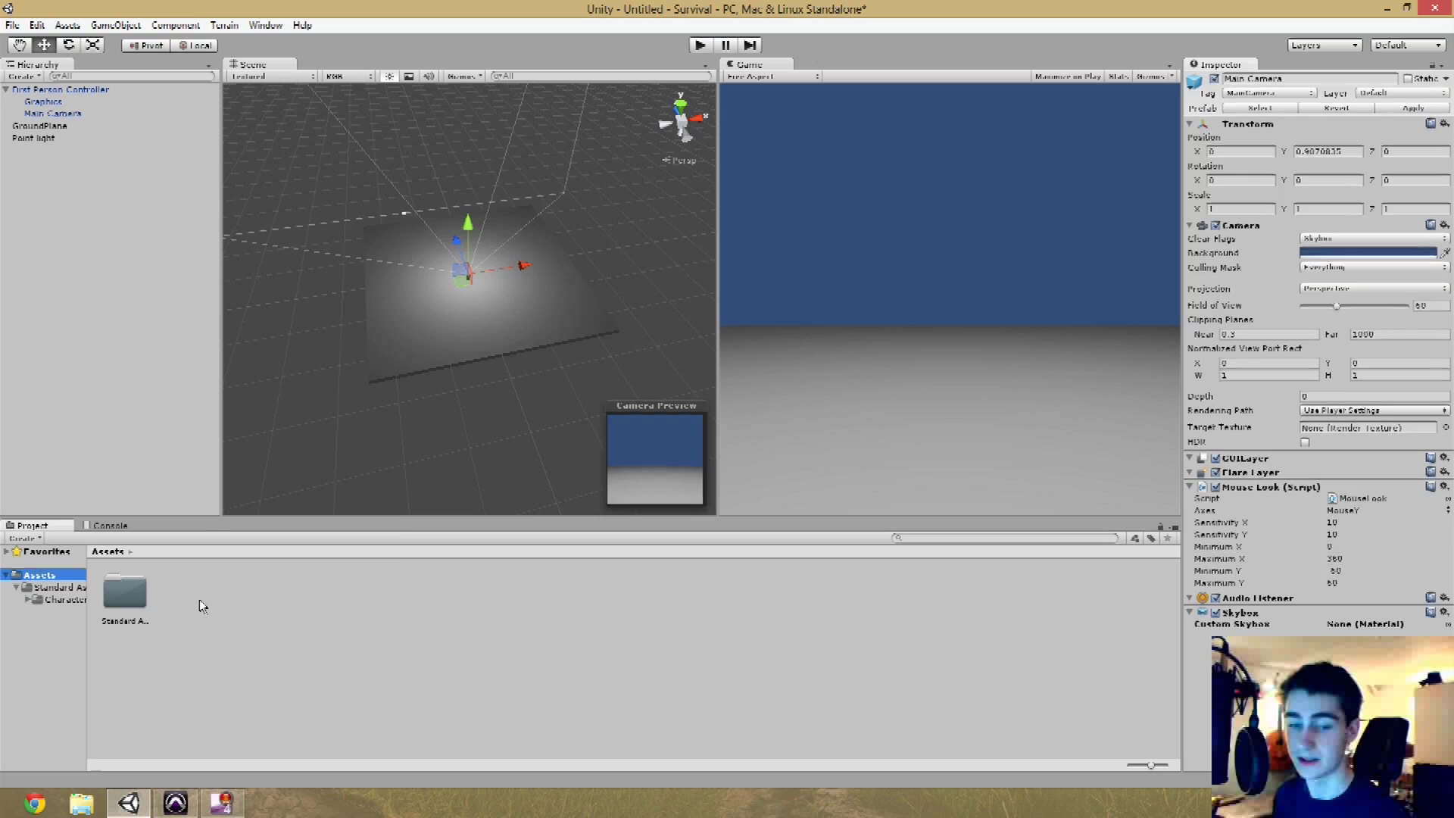
right_click(205, 656)
mouse_move(325, 512)
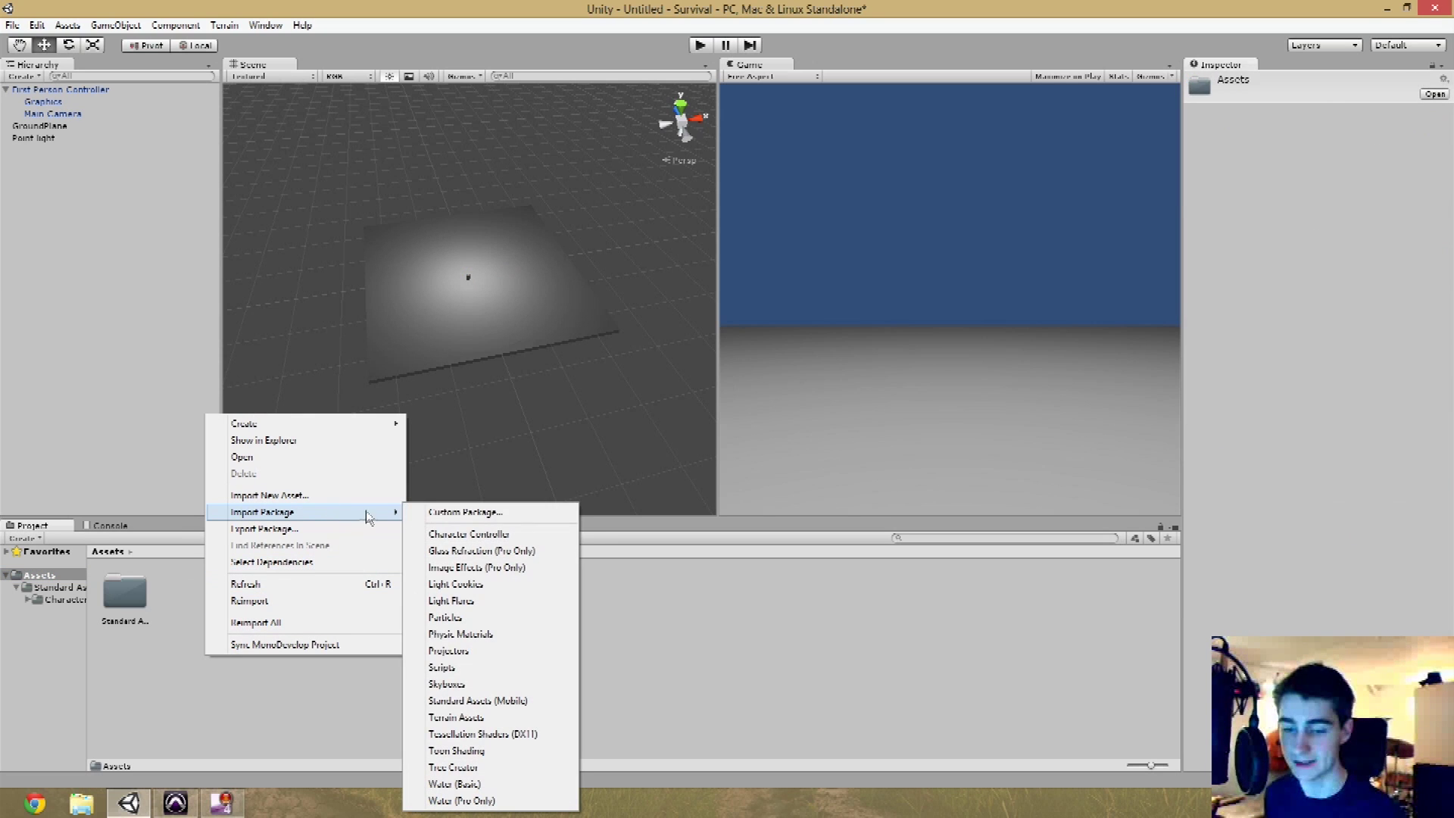
left_click(447, 683)
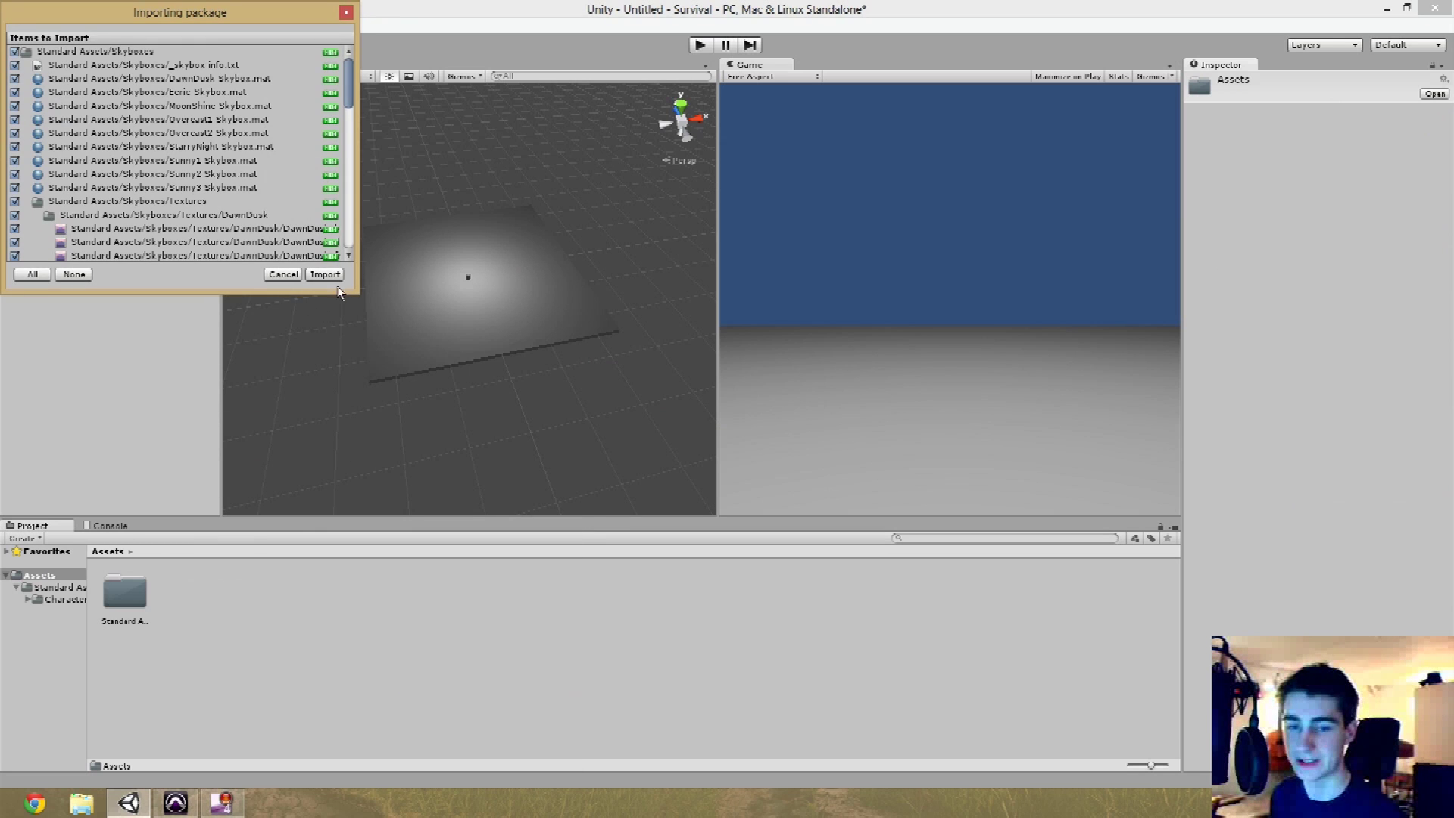
left_click(327, 276)
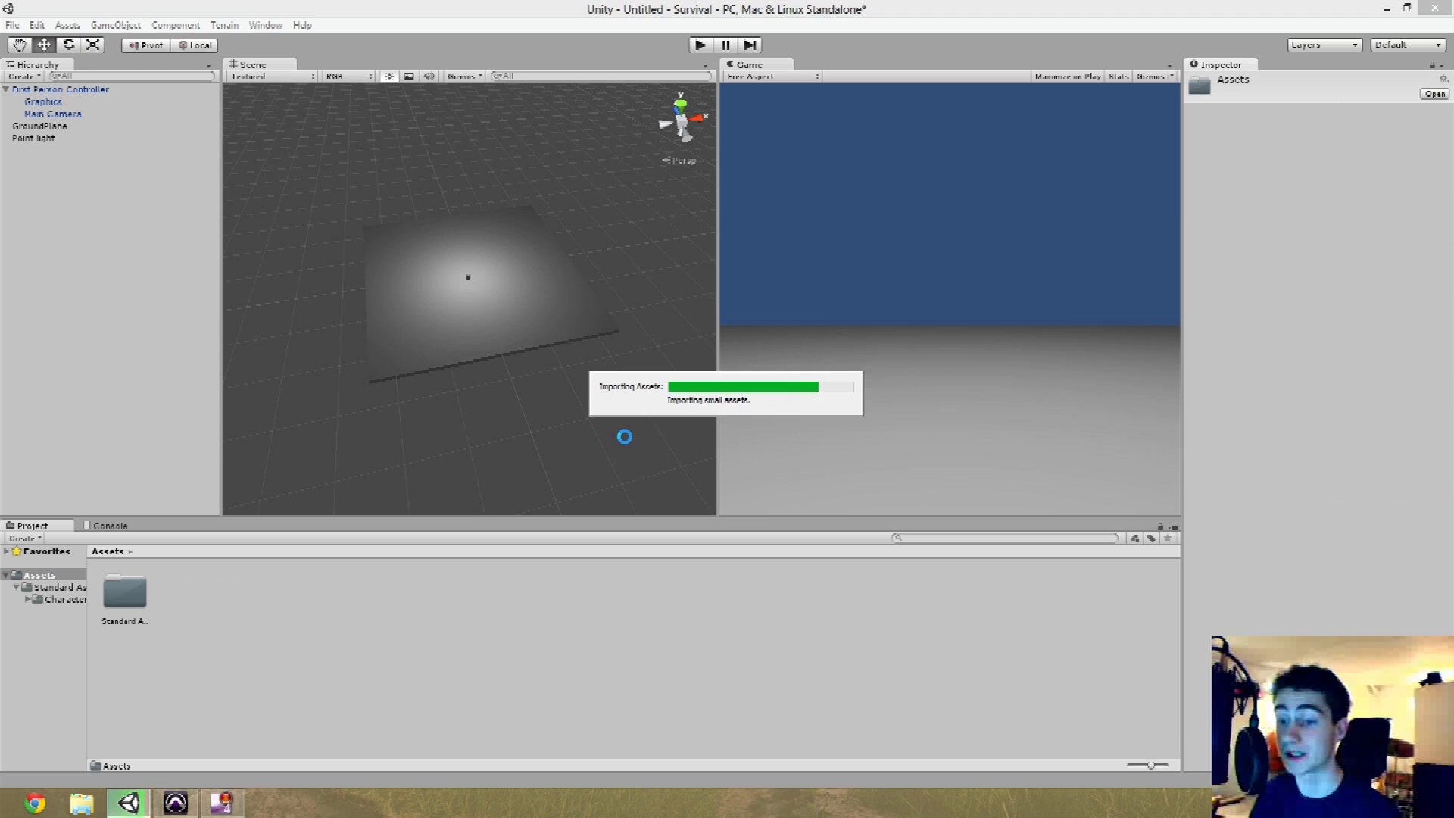
- Open the imported Skyboxes folder and assign Eerie Skybox as the custom skybox of the First Person Controller's Main Camera
double_click(125, 593)
double_click(187, 593)
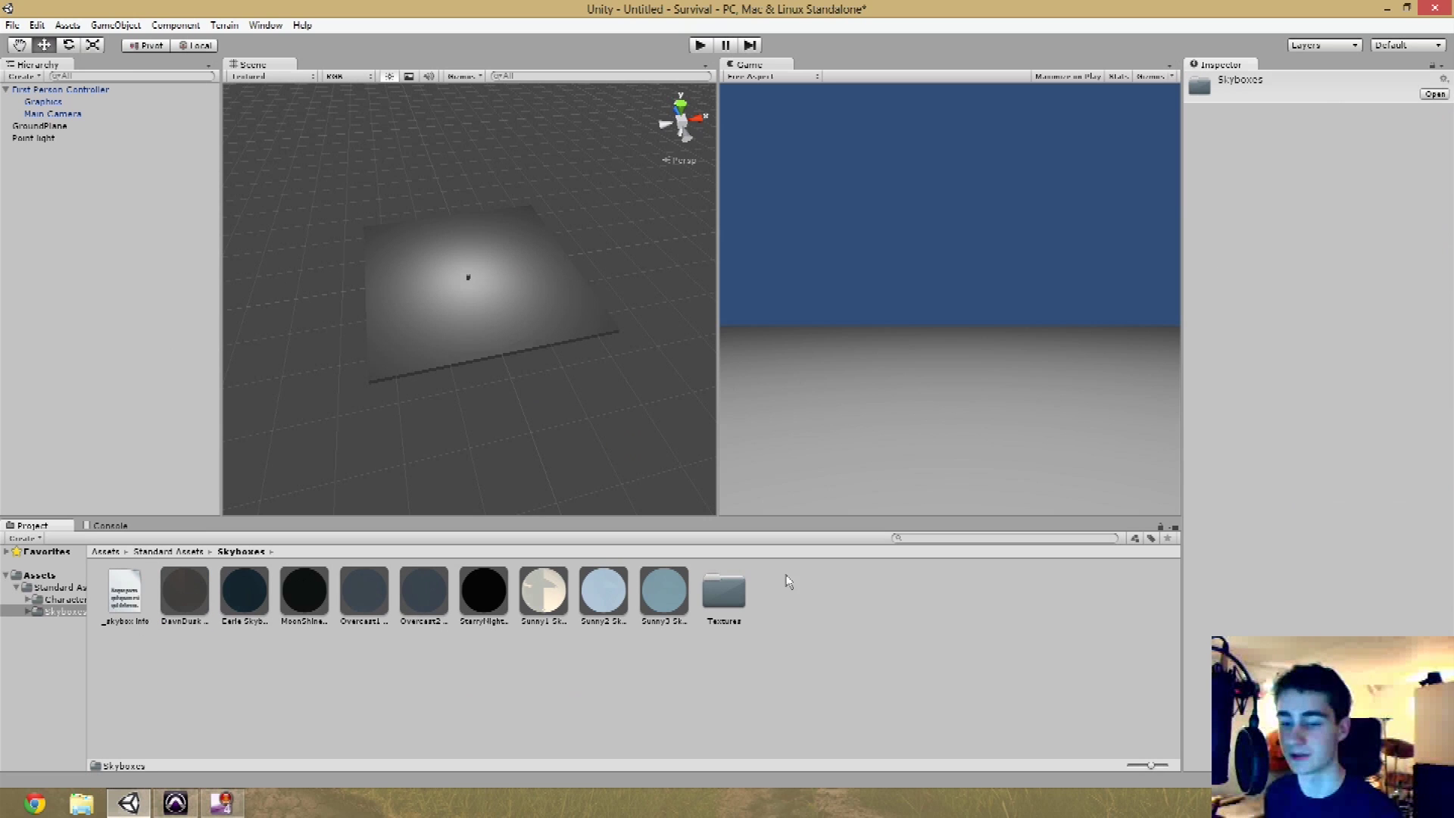
left_click(53, 115)
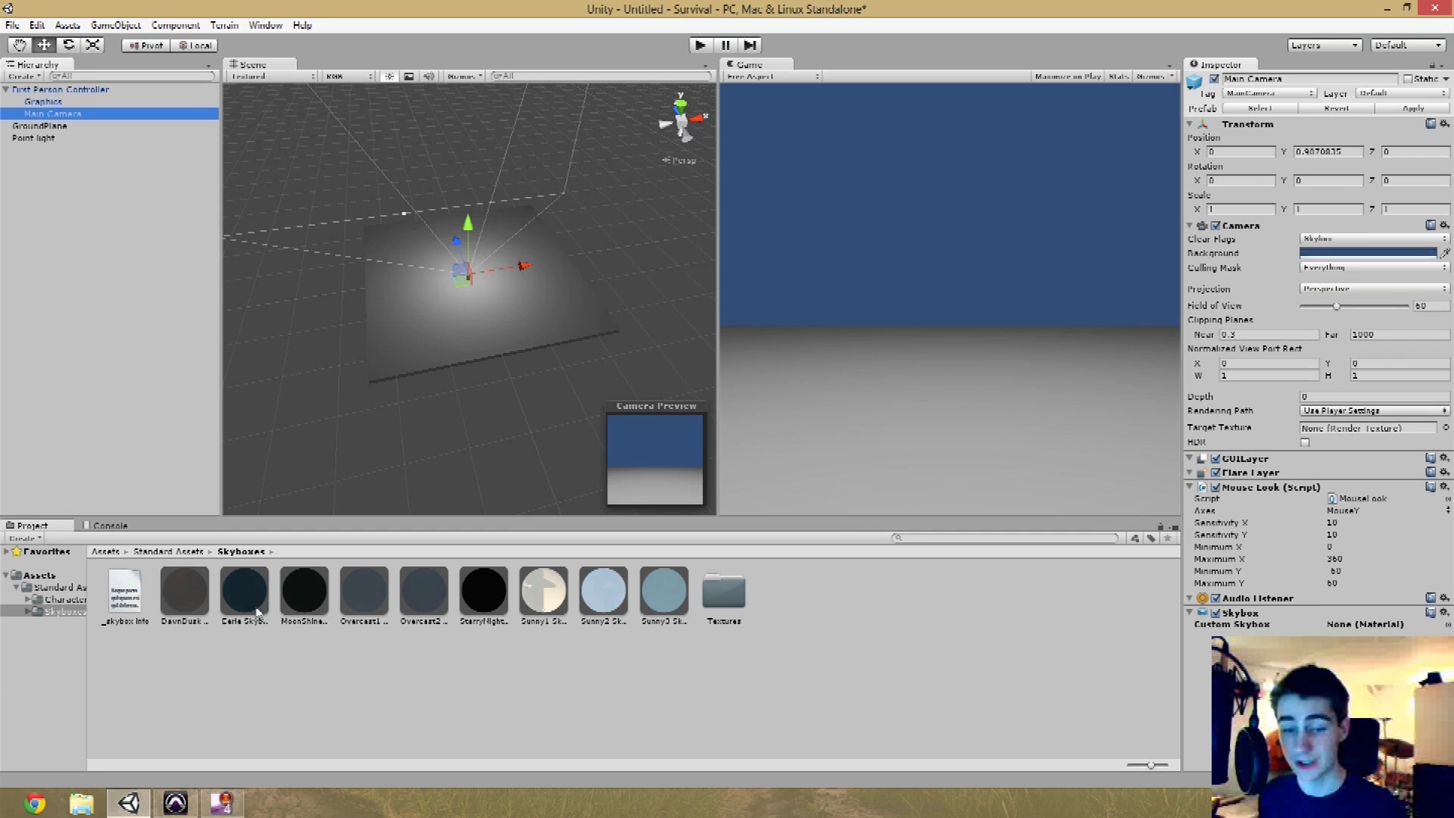
left_click_drag(241, 601, 1358, 629)
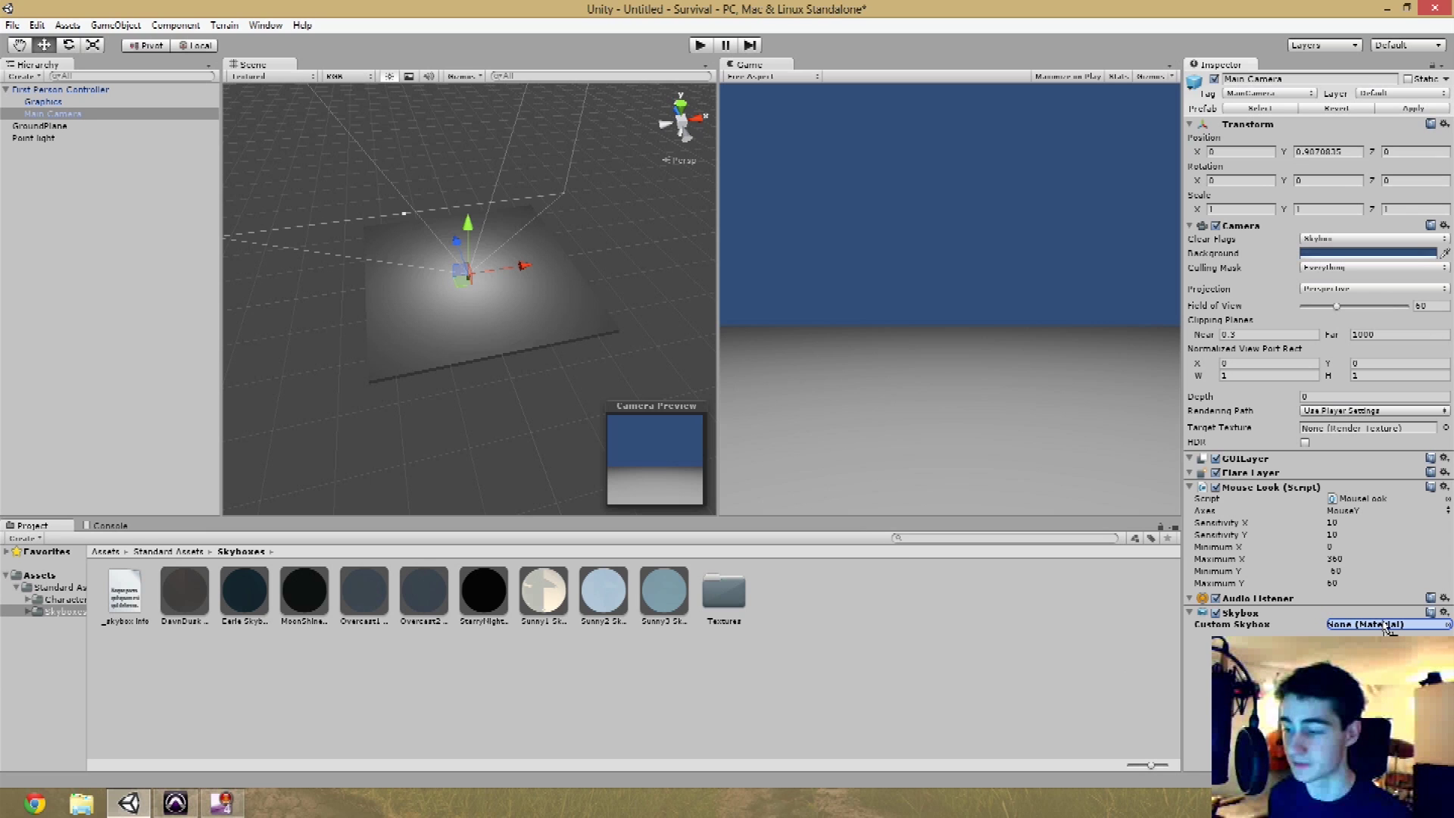
left_click_drag(1383, 627, 1384, 628)
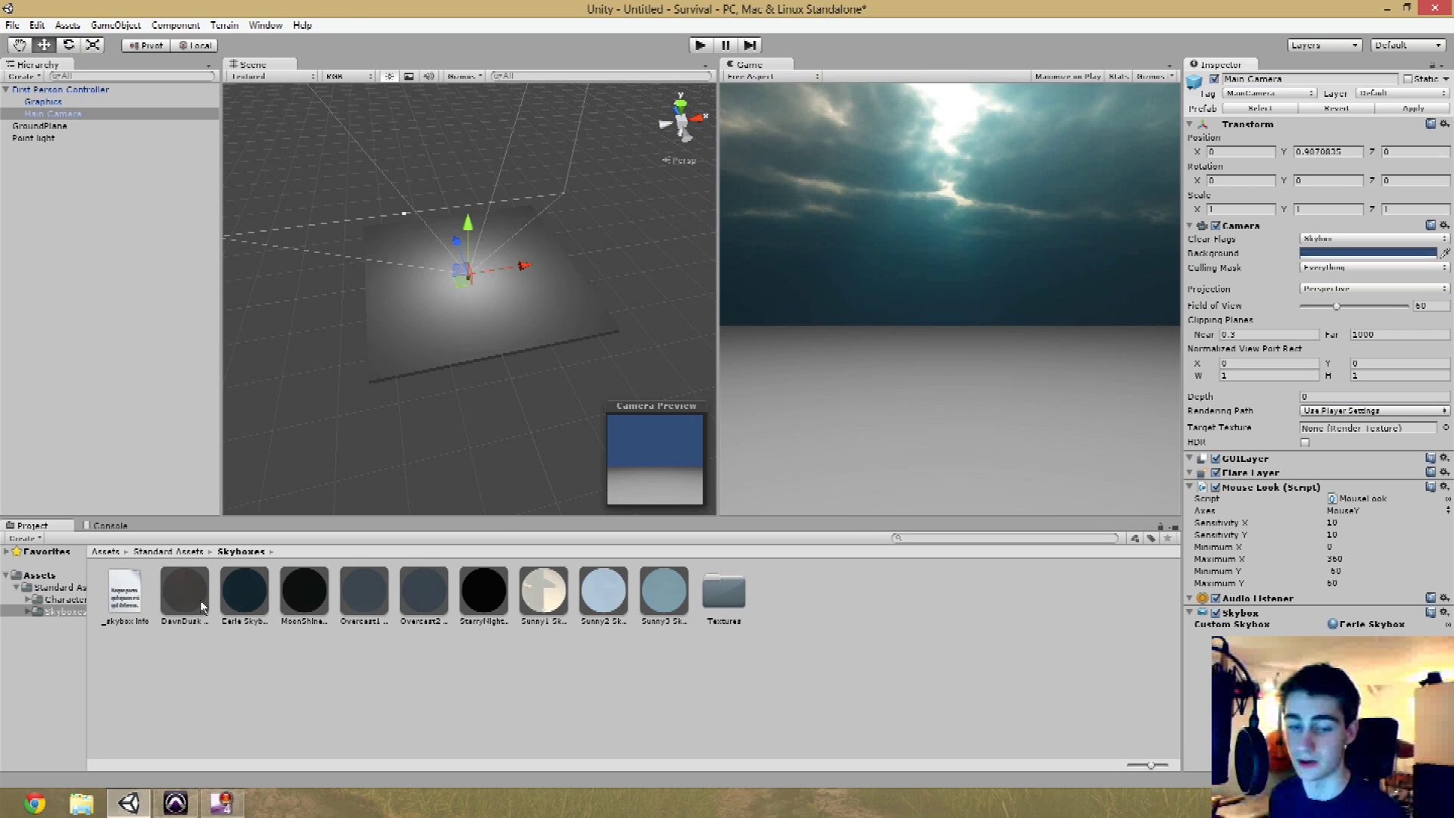
- Try DawnDusk Skybox as the Main Camera's custom skybox, play-test the scene to view it, and stop the game
left_click_drag(182, 599, 1383, 628)
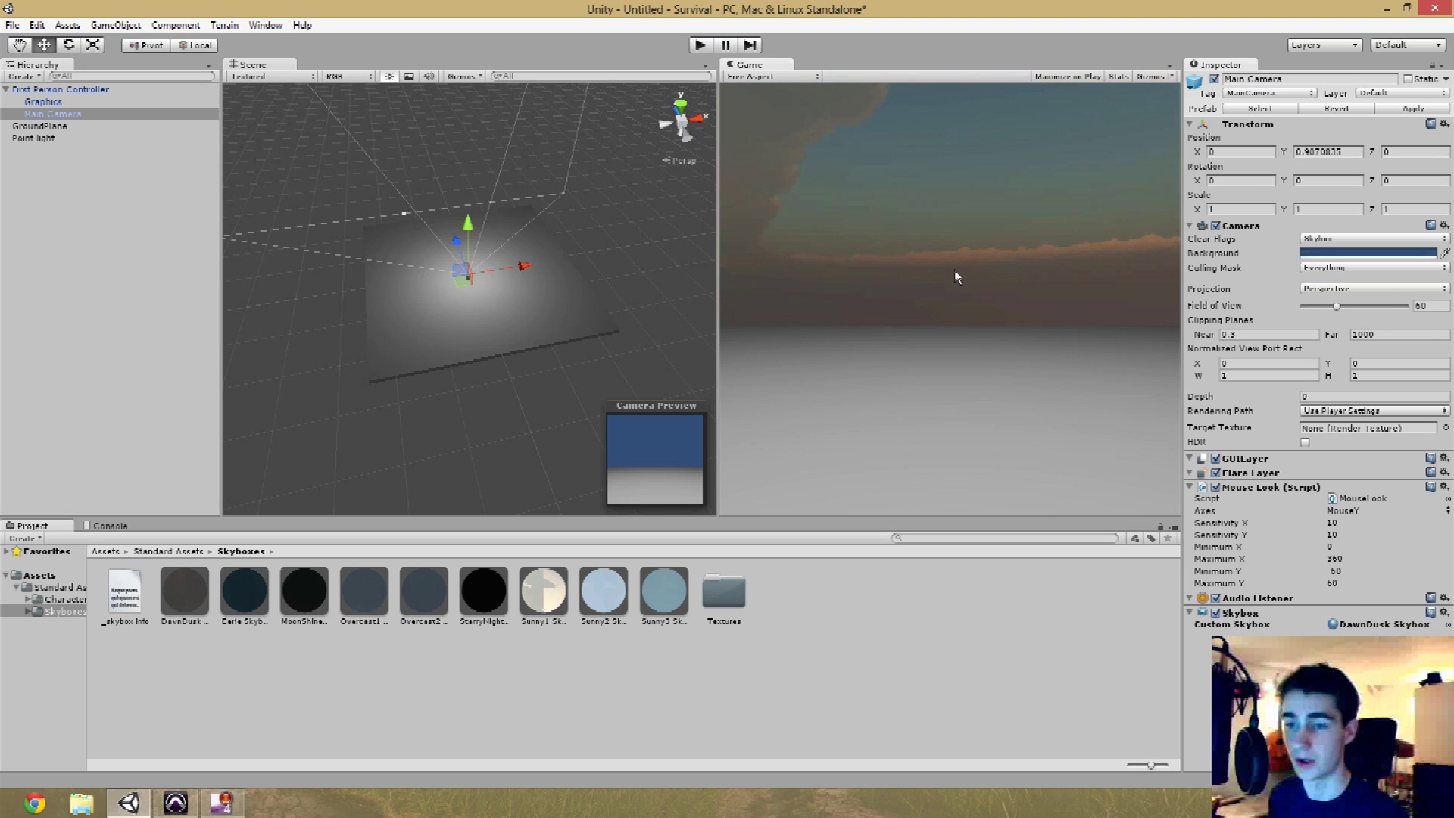
key("ctrl+p")
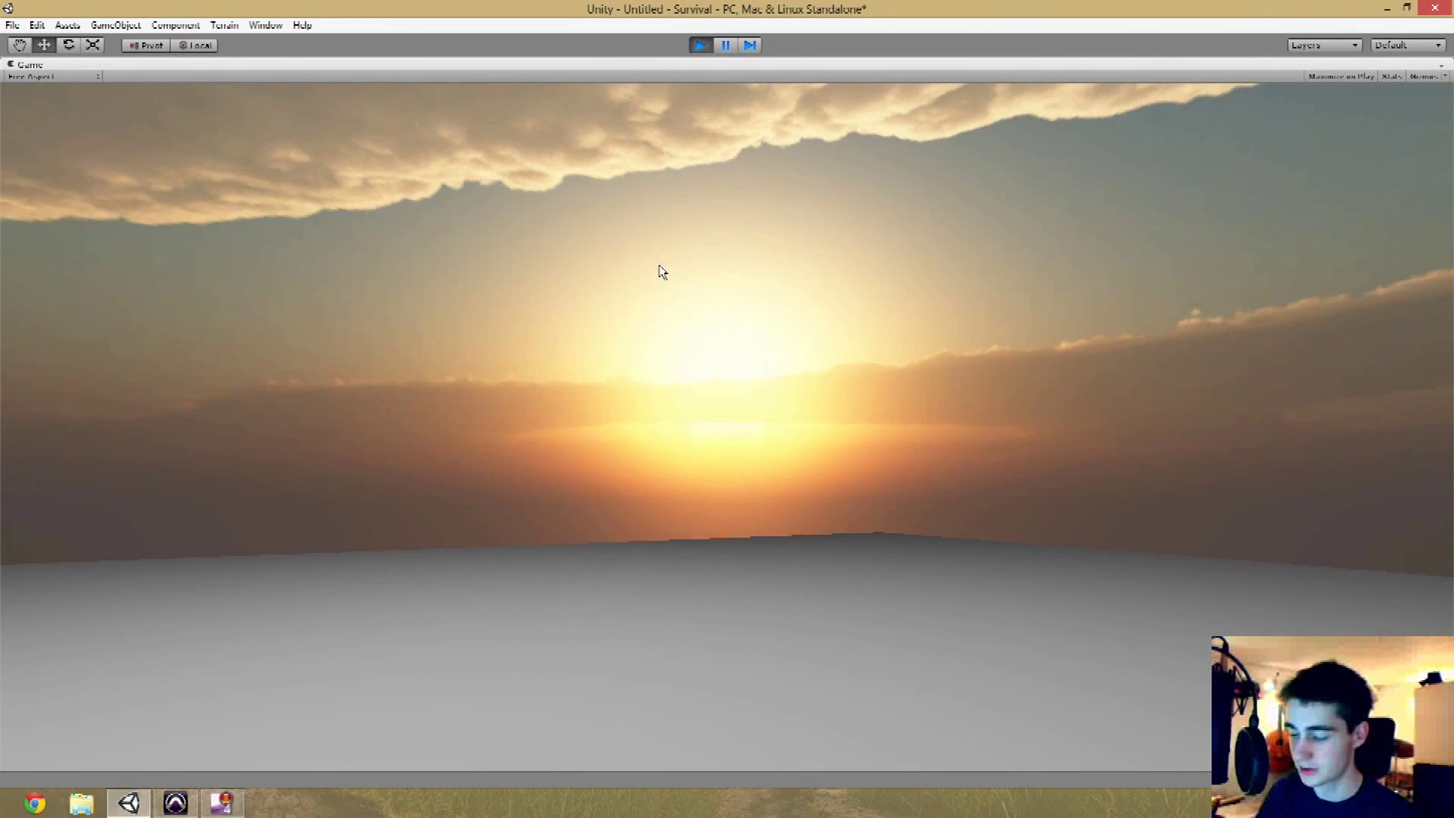
key("ctrl+p")
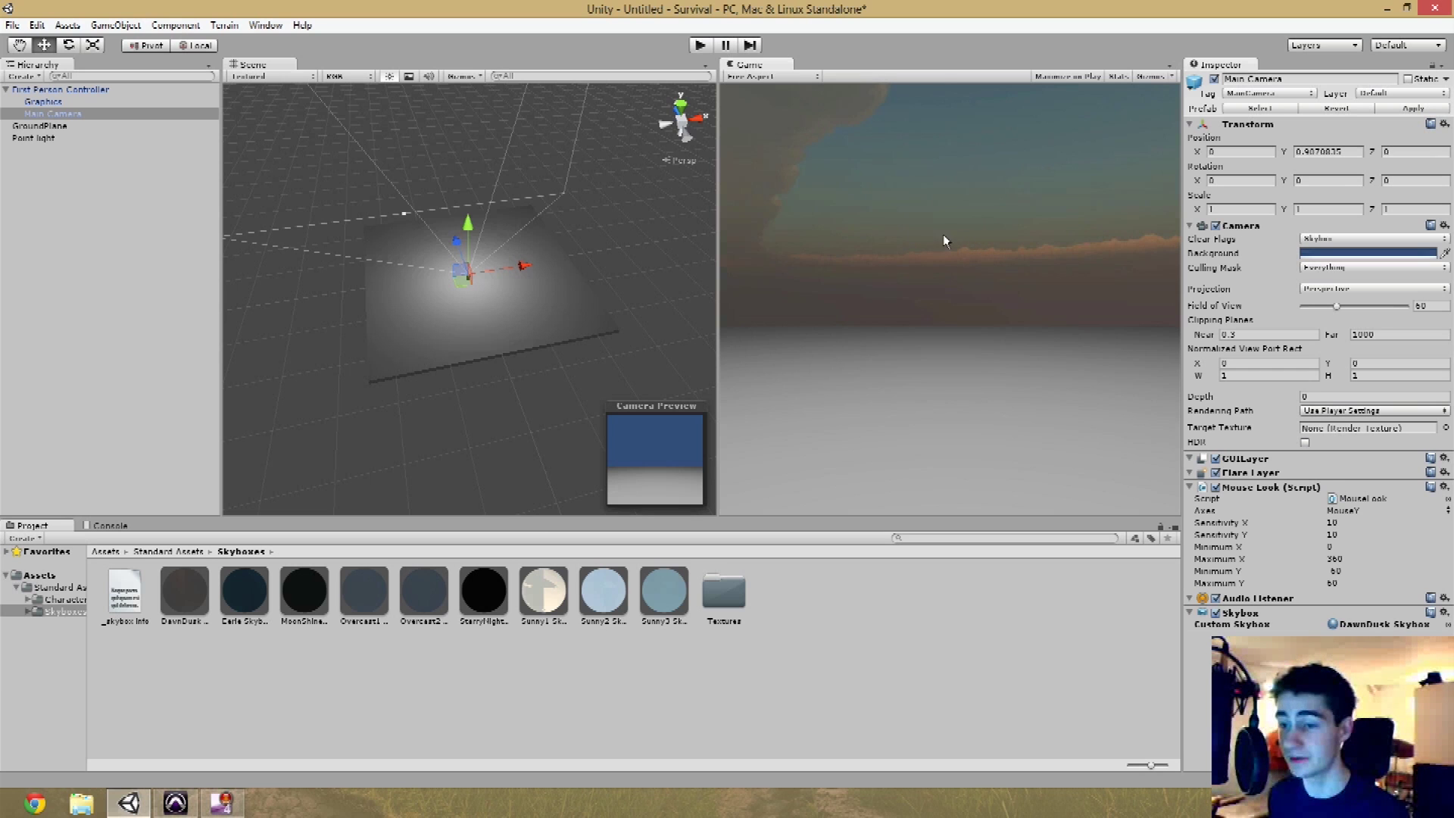
key("shift+space")
key("shift+space")
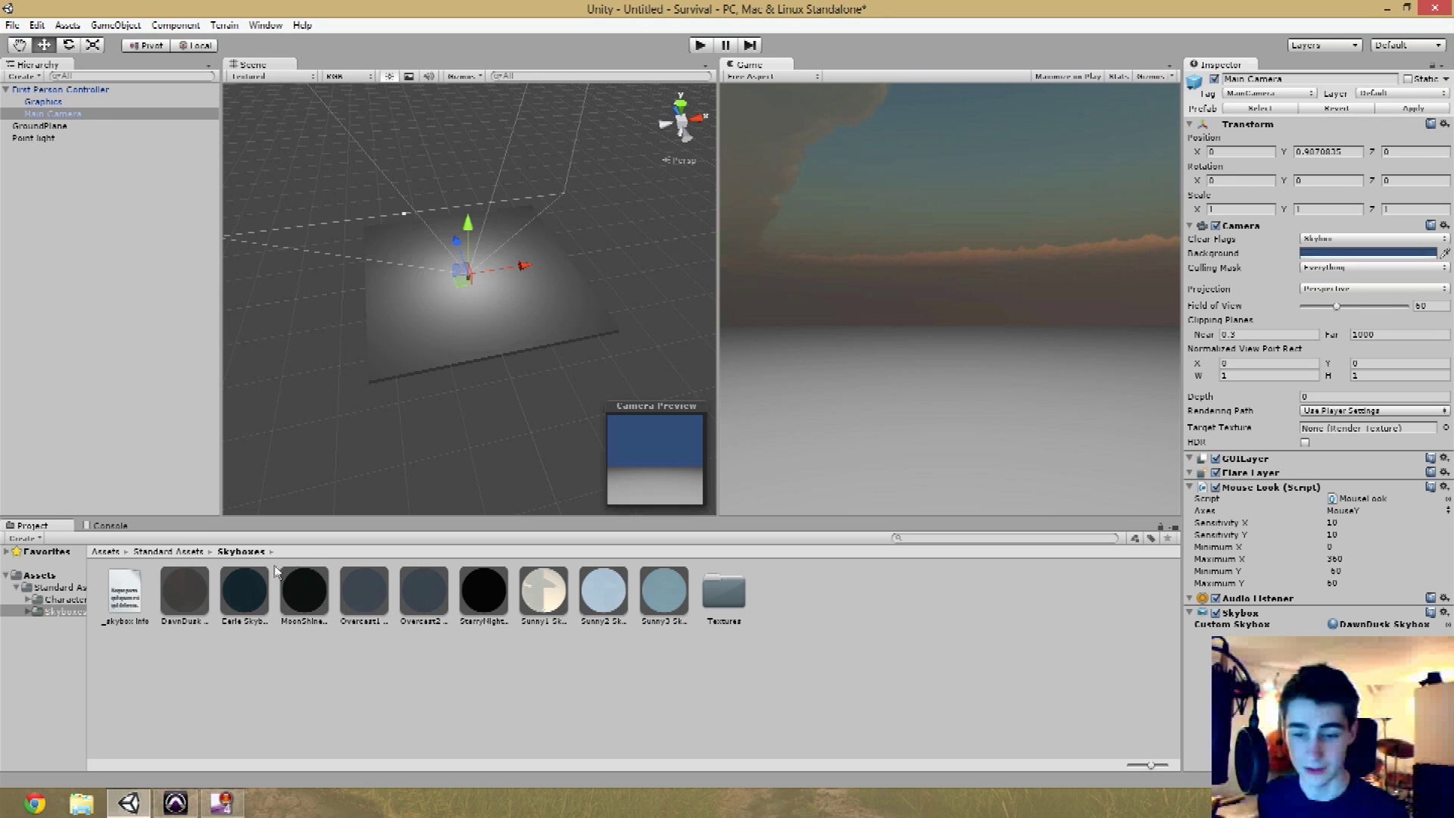
- Try the Sunny2 sky, settle on Sunny3 Skybox as the Main Camera's custom skybox, and briefly play-test the scene
left_click_drag(603, 590, 1370, 628)
key("space")
key("space")
left_click_drag(676, 608, 1371, 626)
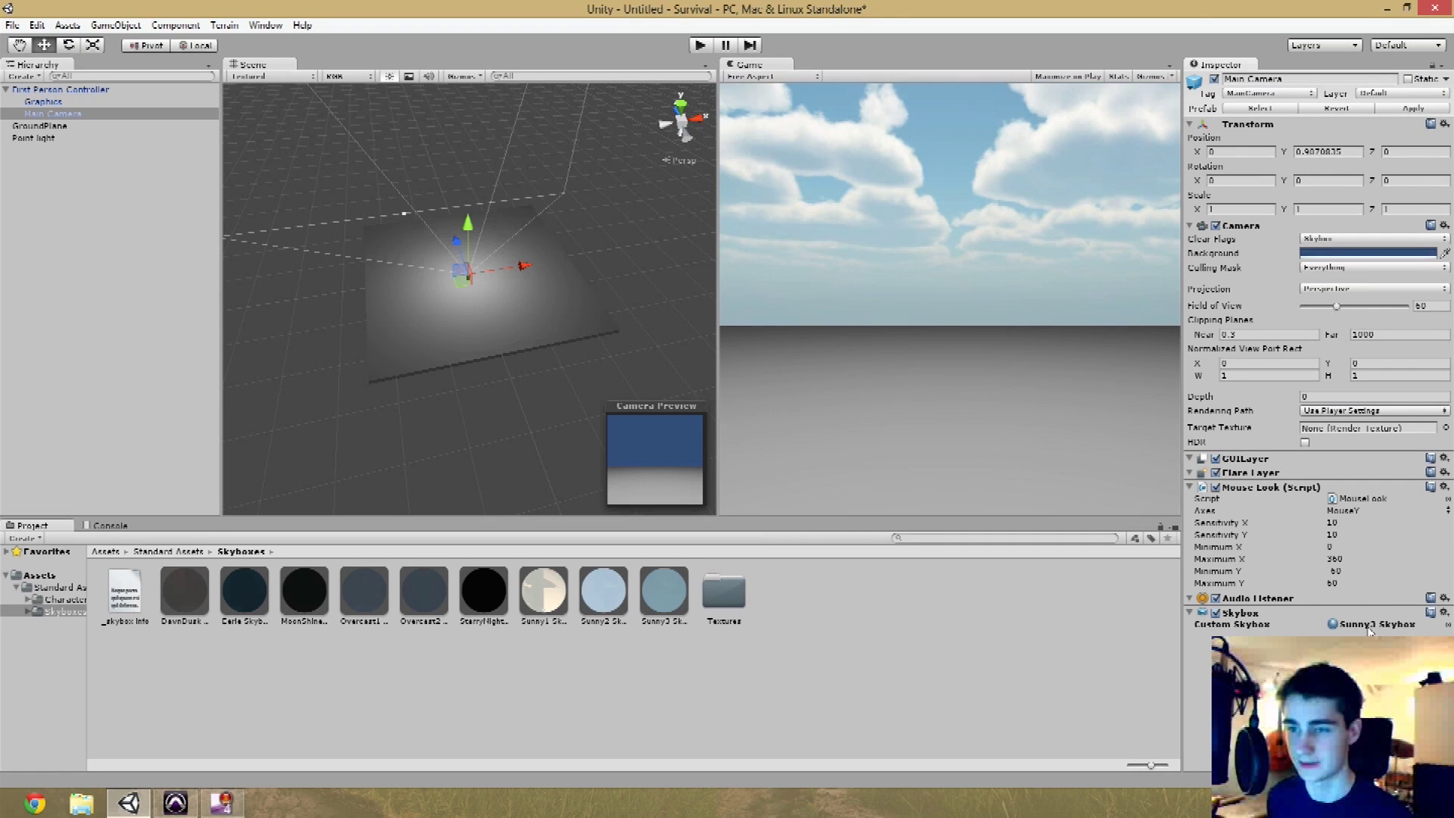
key("ctrl+p")
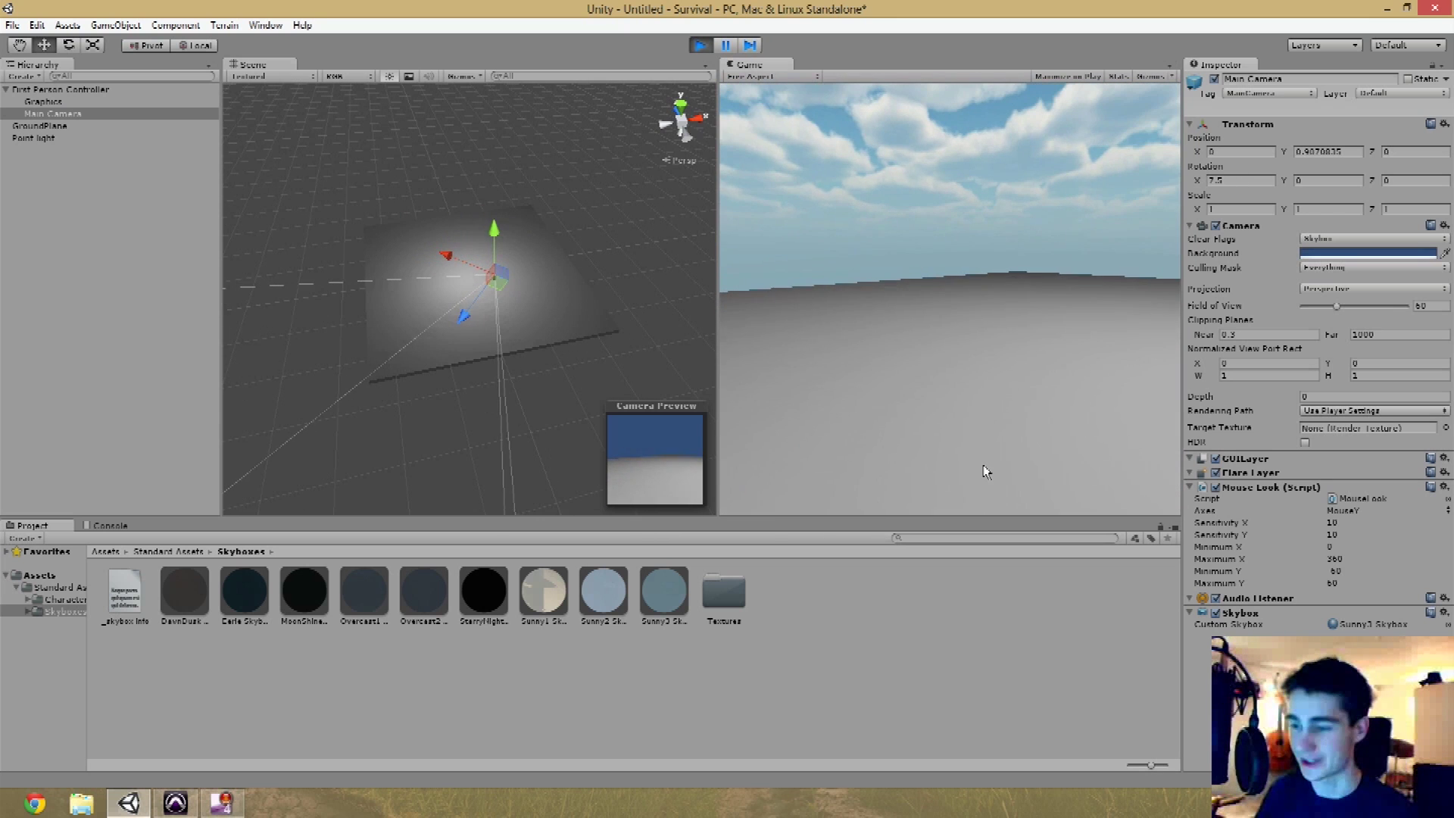
key("ctrl+p")
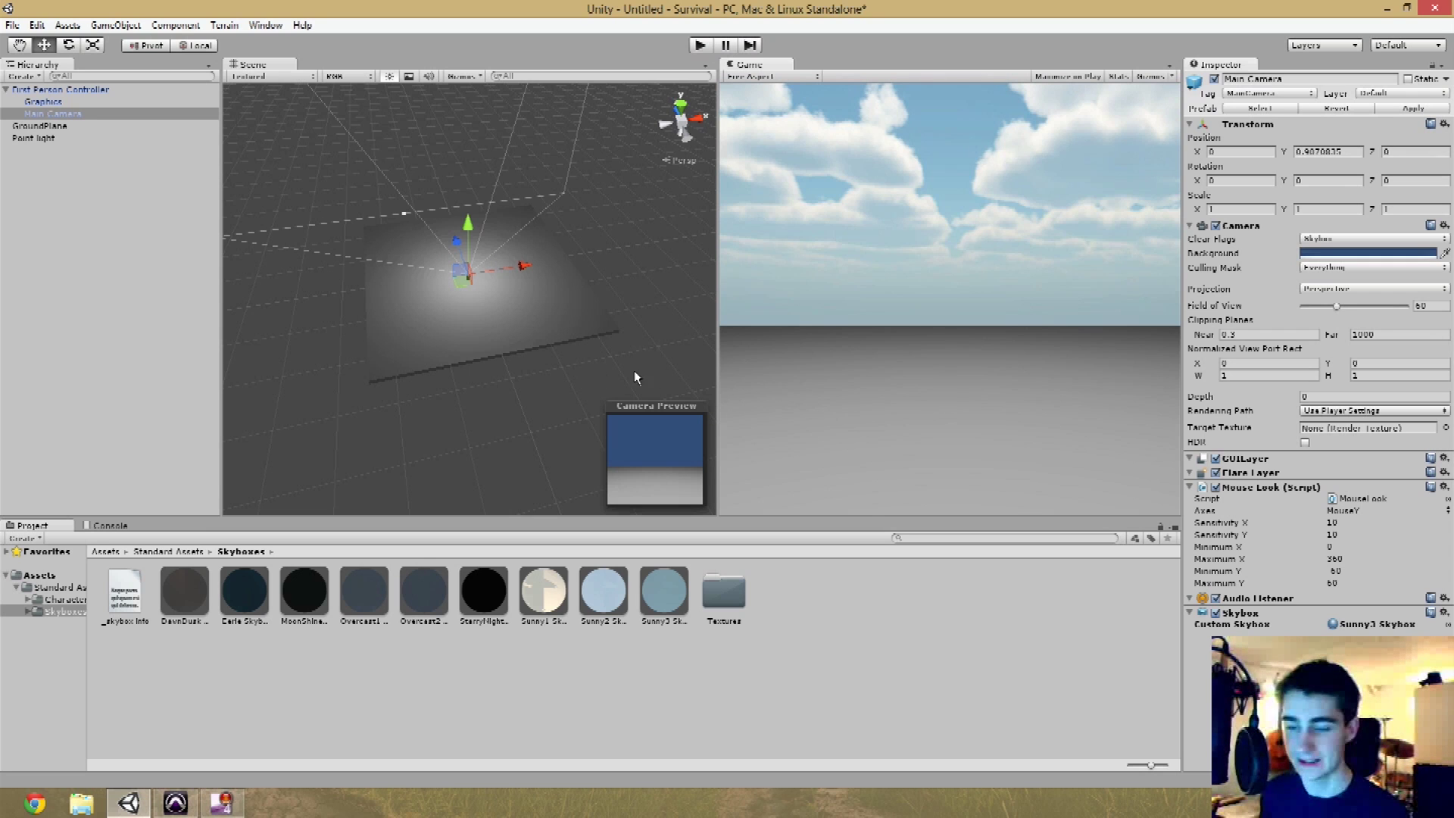
- Return to the root Assets folder and add a new cube to the scene
left_click(324, 679)
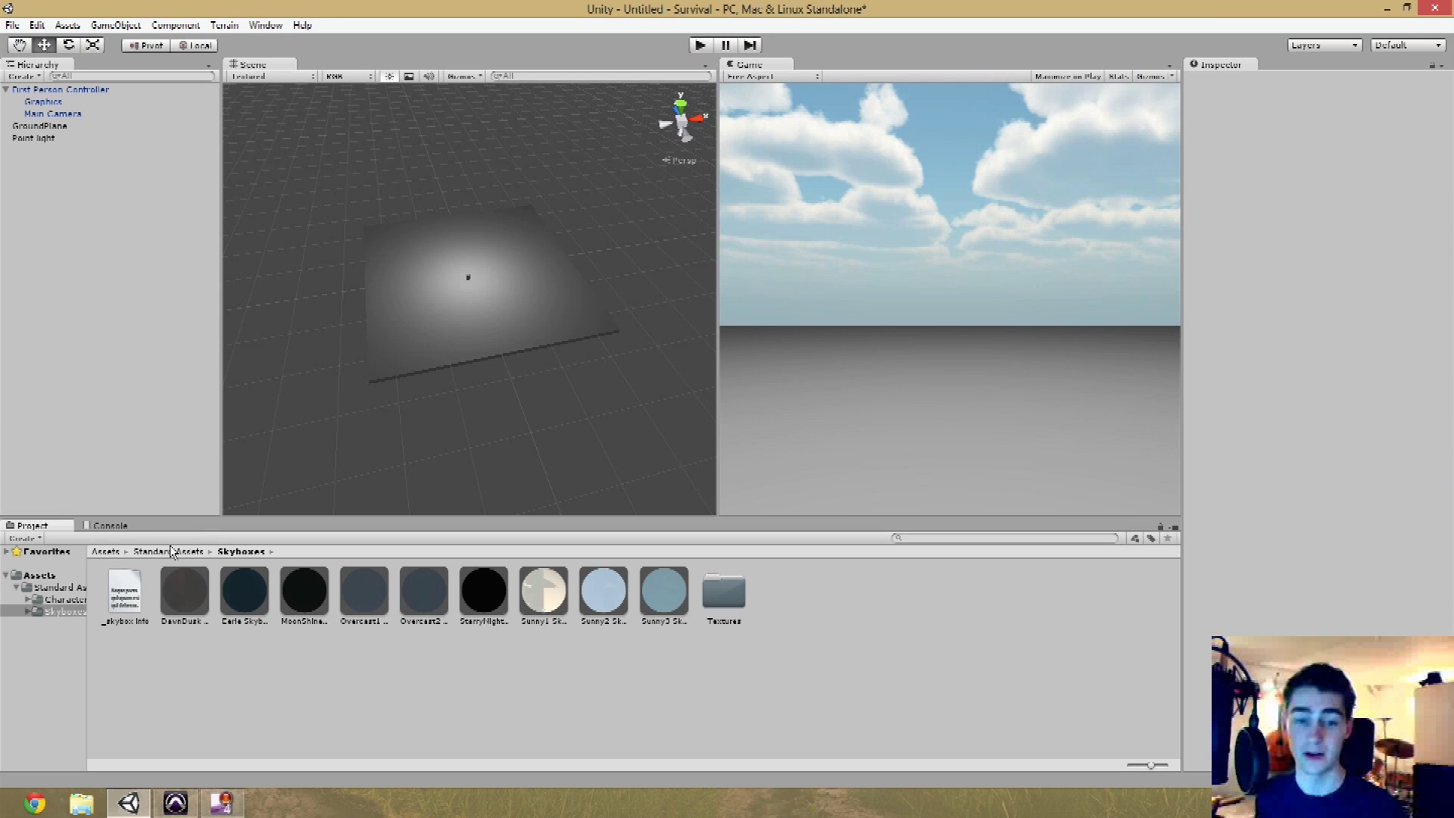
left_click(113, 552)
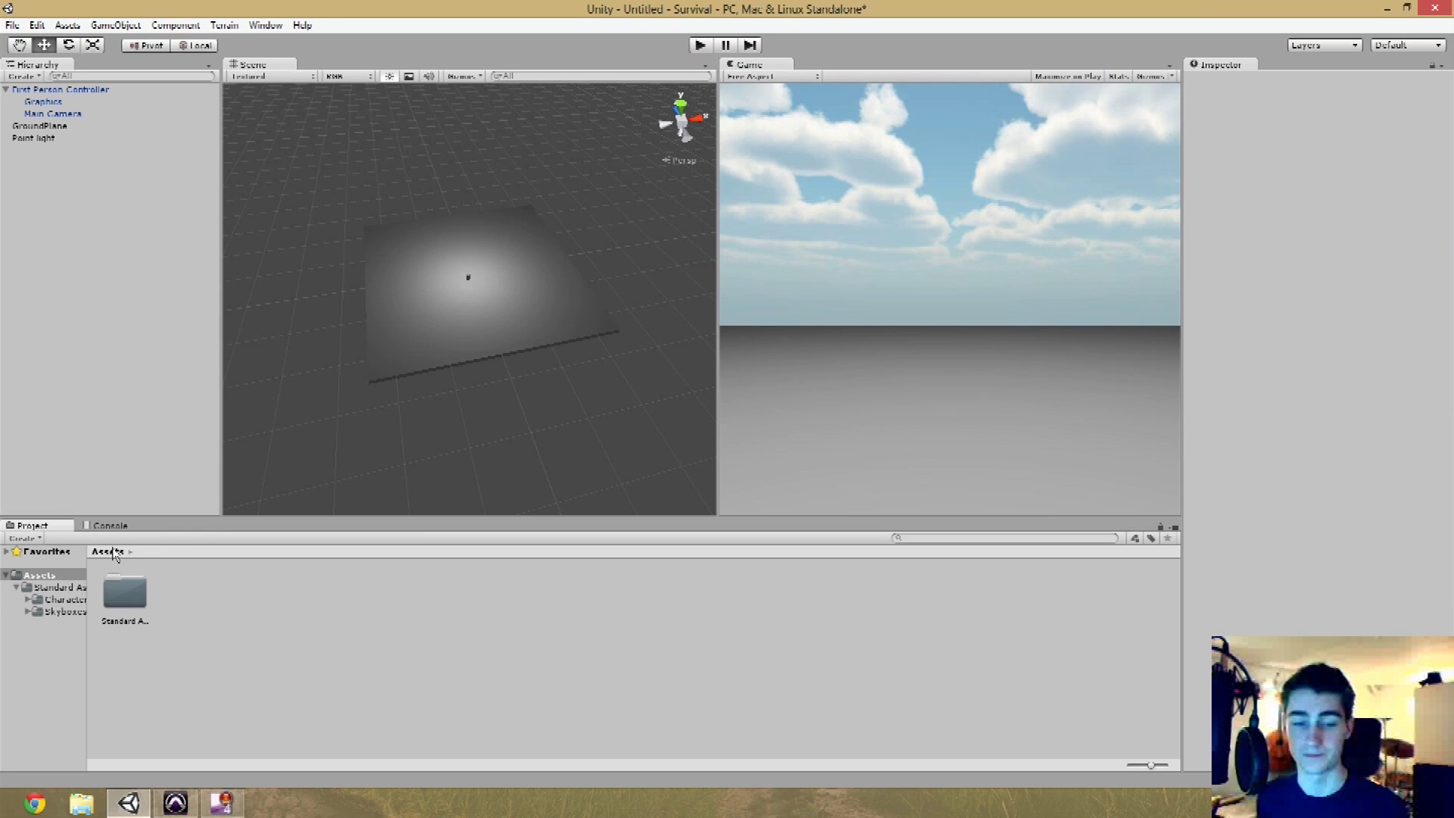
left_click(115, 26)
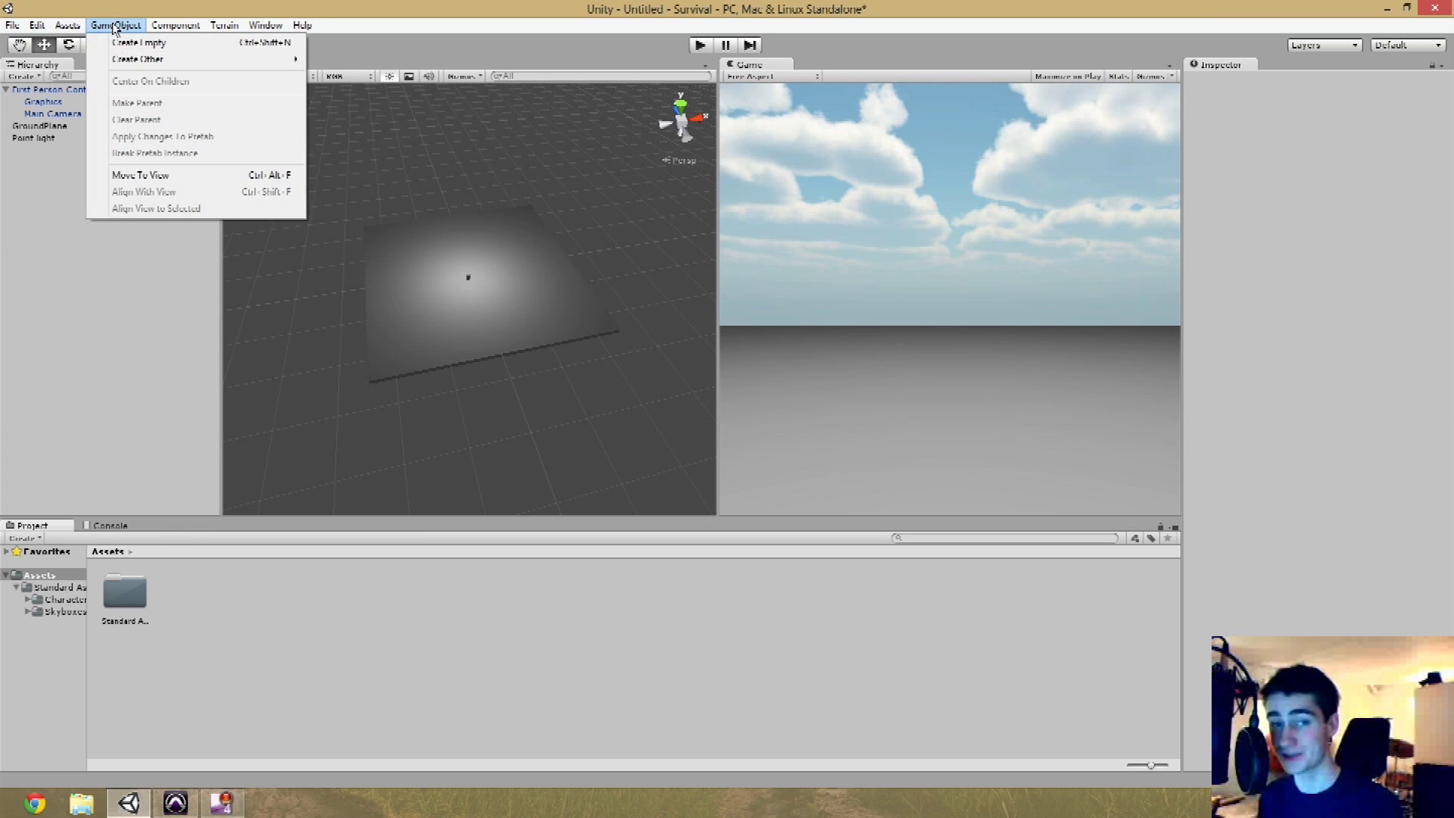
mouse_move(151, 60)
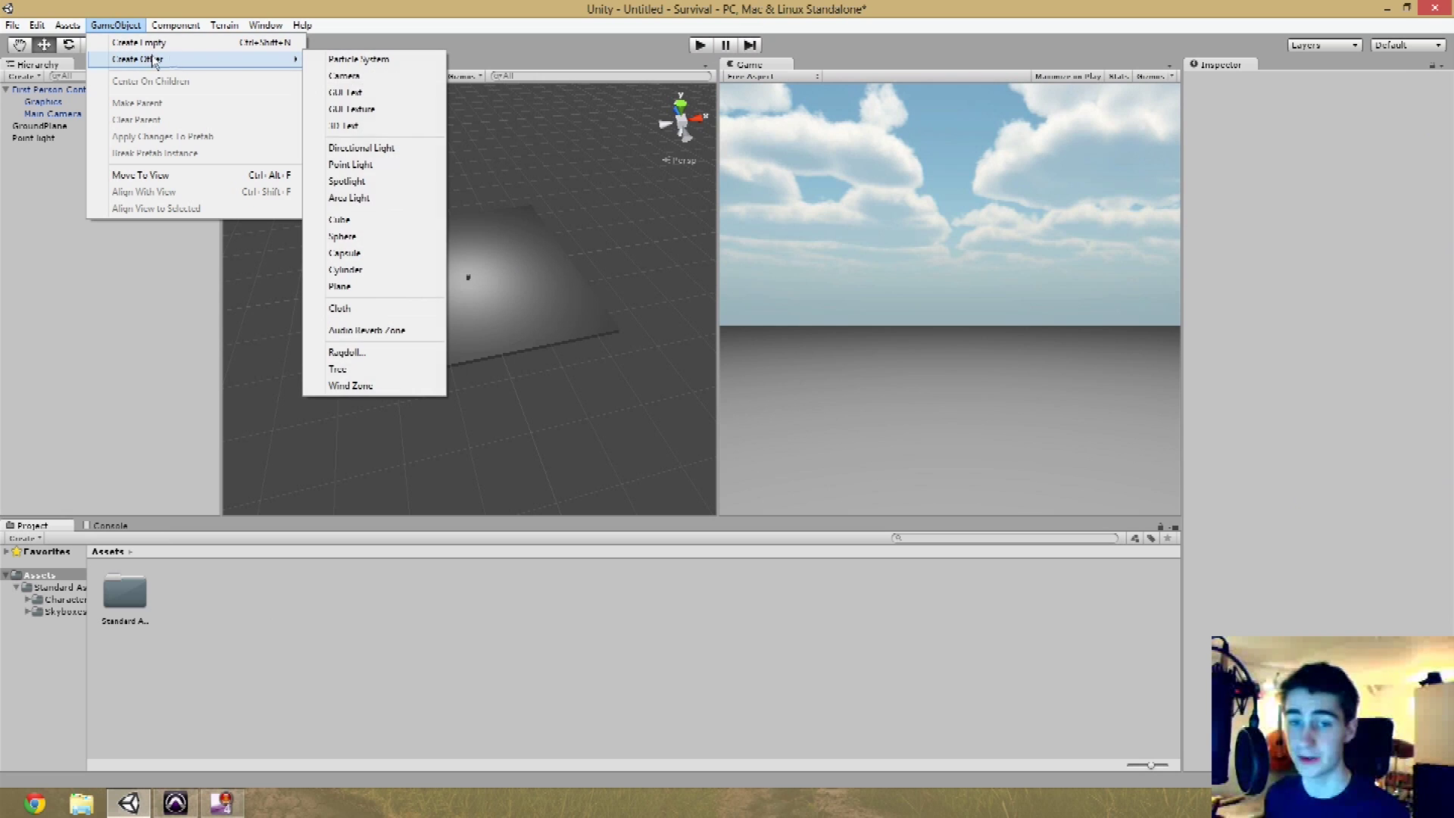
left_click(373, 221)
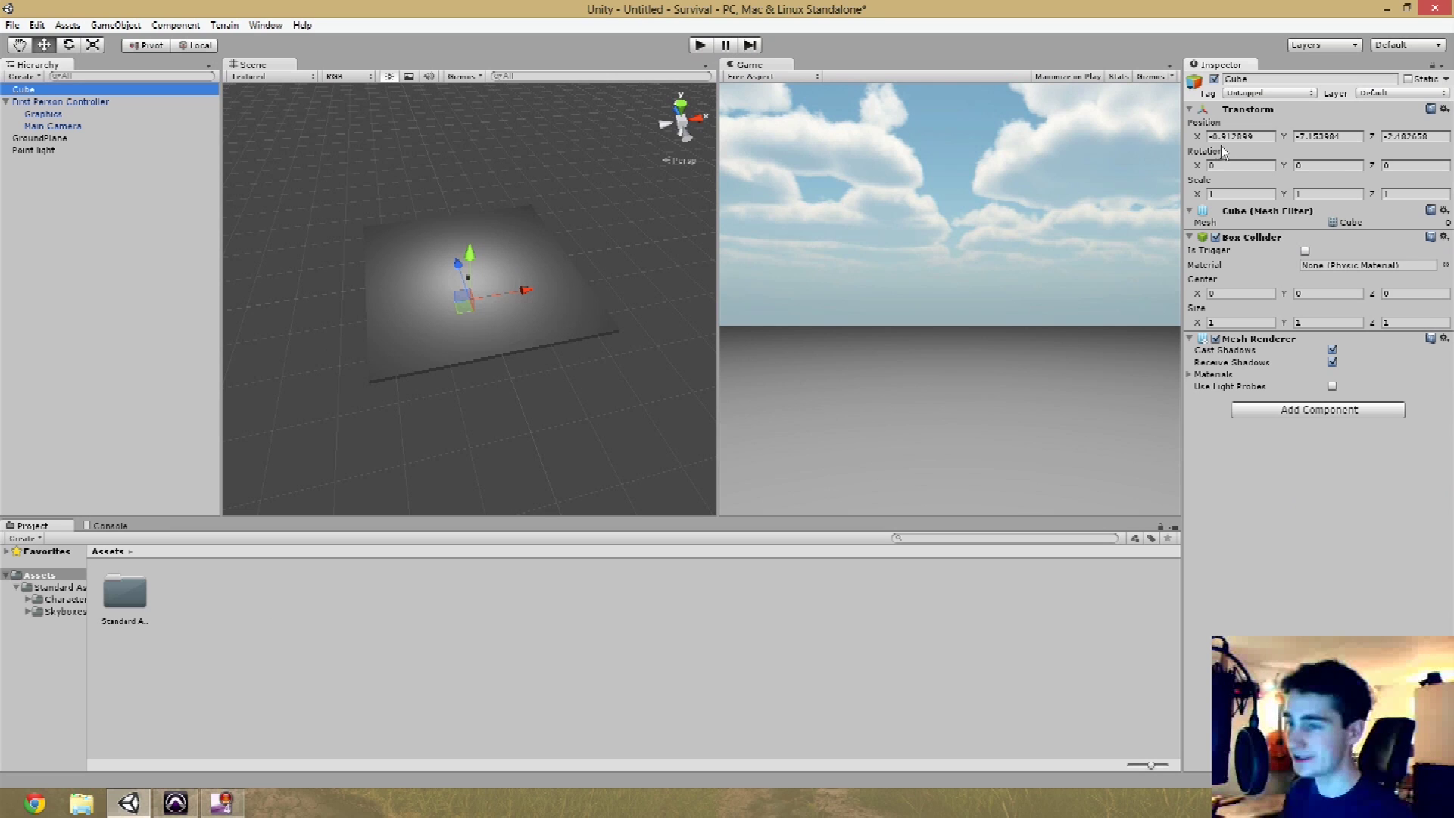
- Set the cube's position to 0 in X, Y and Z
left_click(1257, 136)
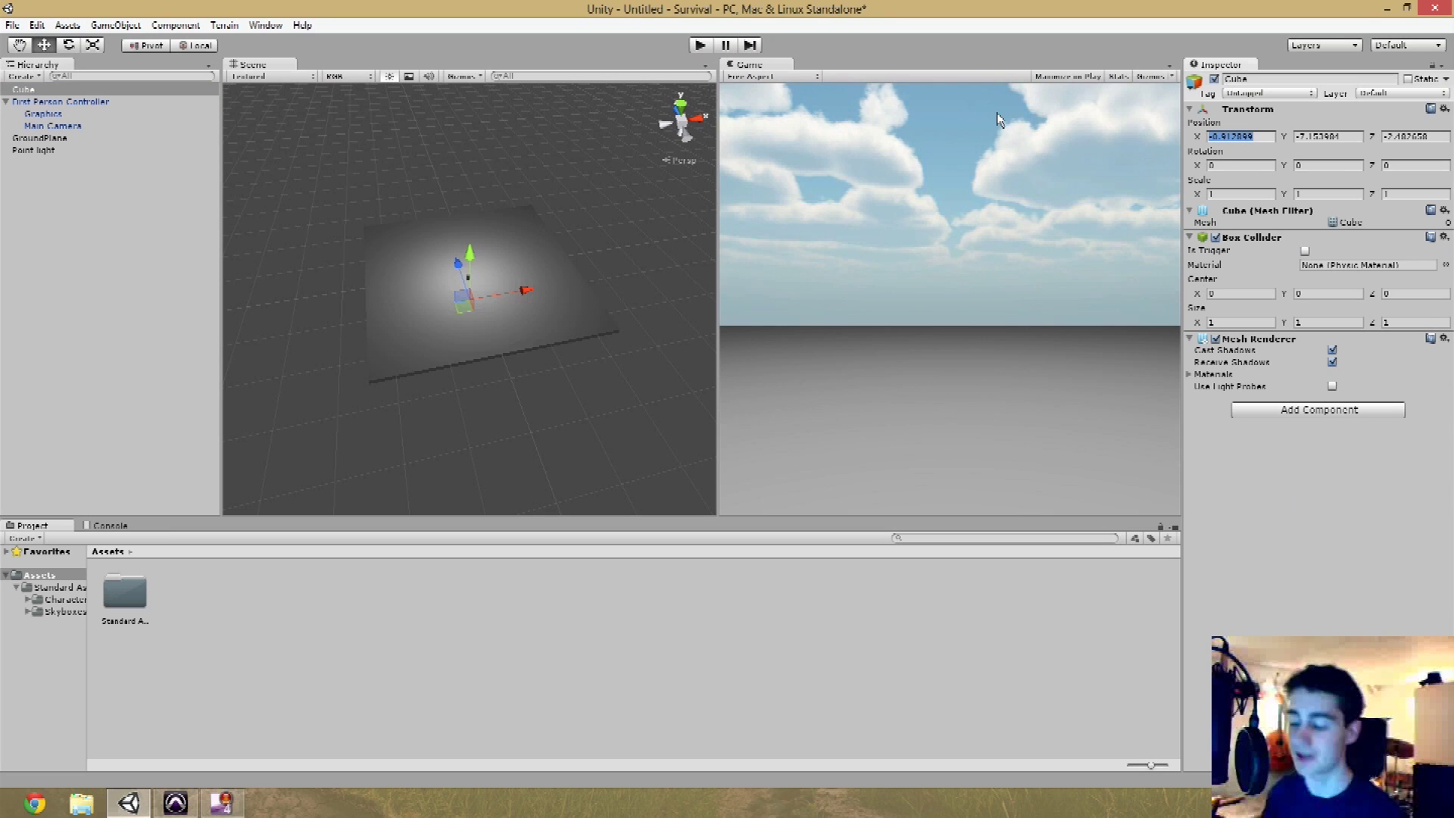
type("0")
key("Tab")
type("0")
key("Tab")
type("0")
key("Return")
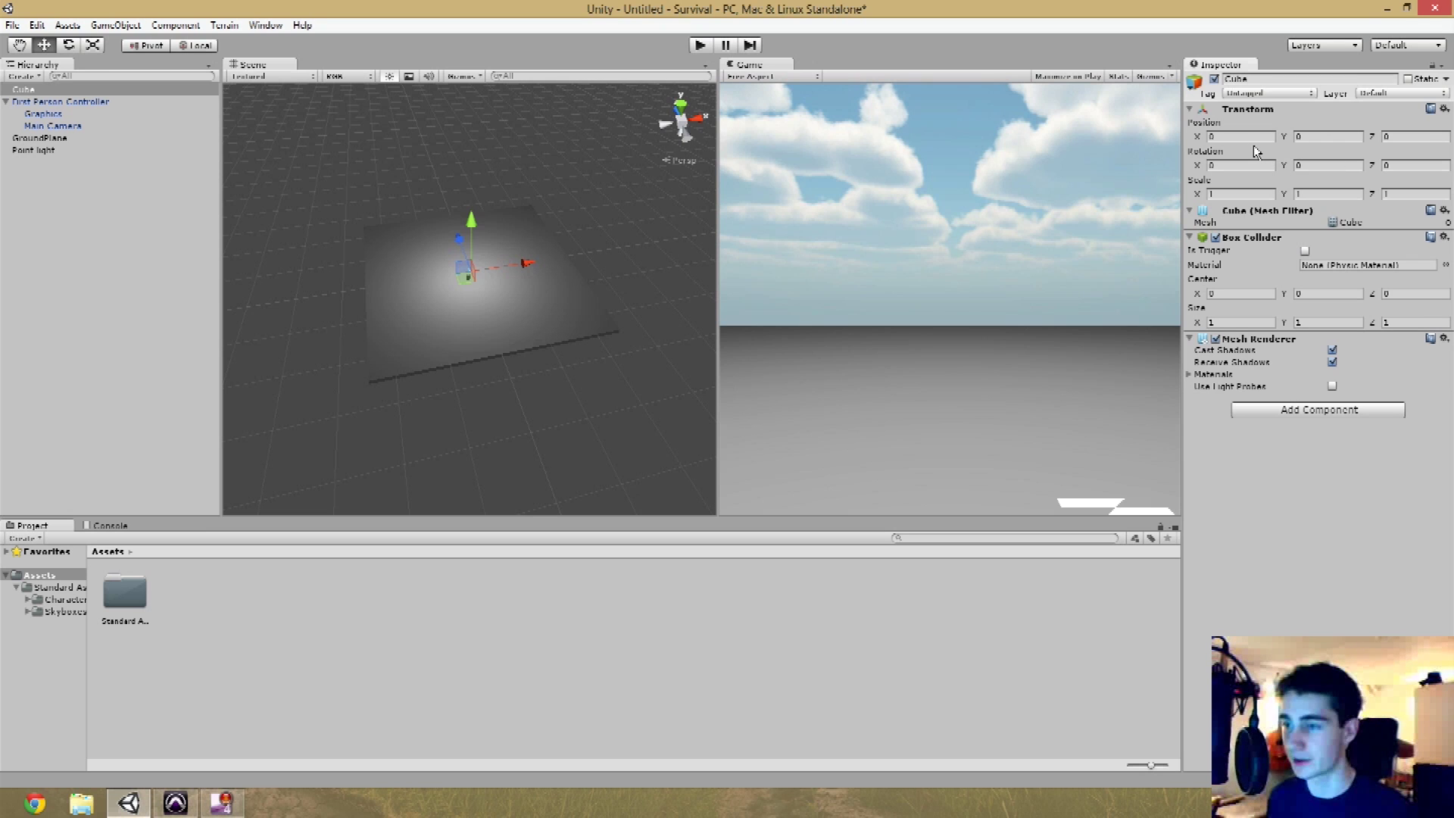
- Raise the cube above the ground plane to a Y position of about 2.21 and frame it with the player in view
left_click_drag(471, 231, 471, 223)
key("f")
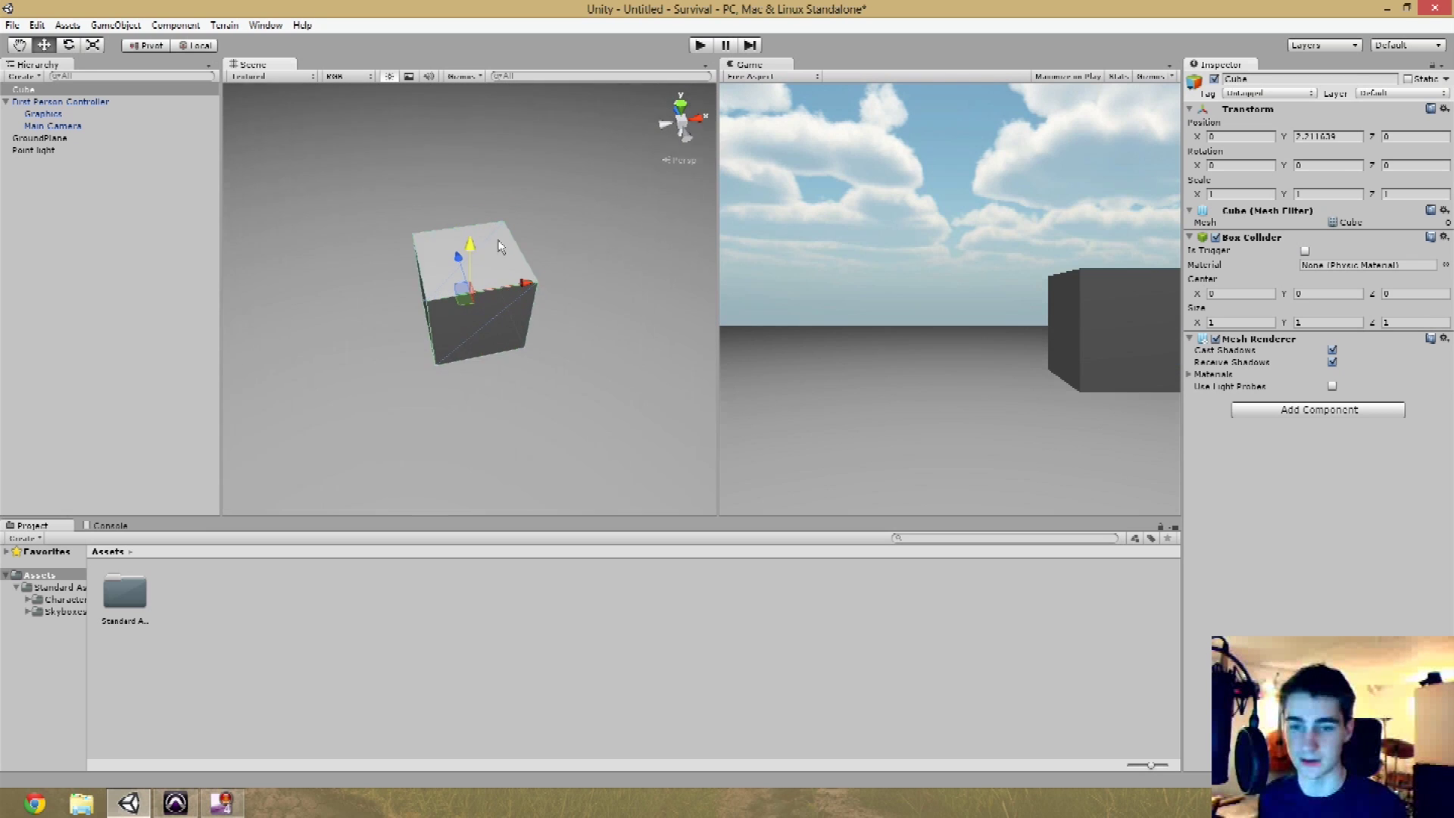
left_click_drag(480, 362, 448, 319, "alt")
scroll(561, 229, "down", 5)
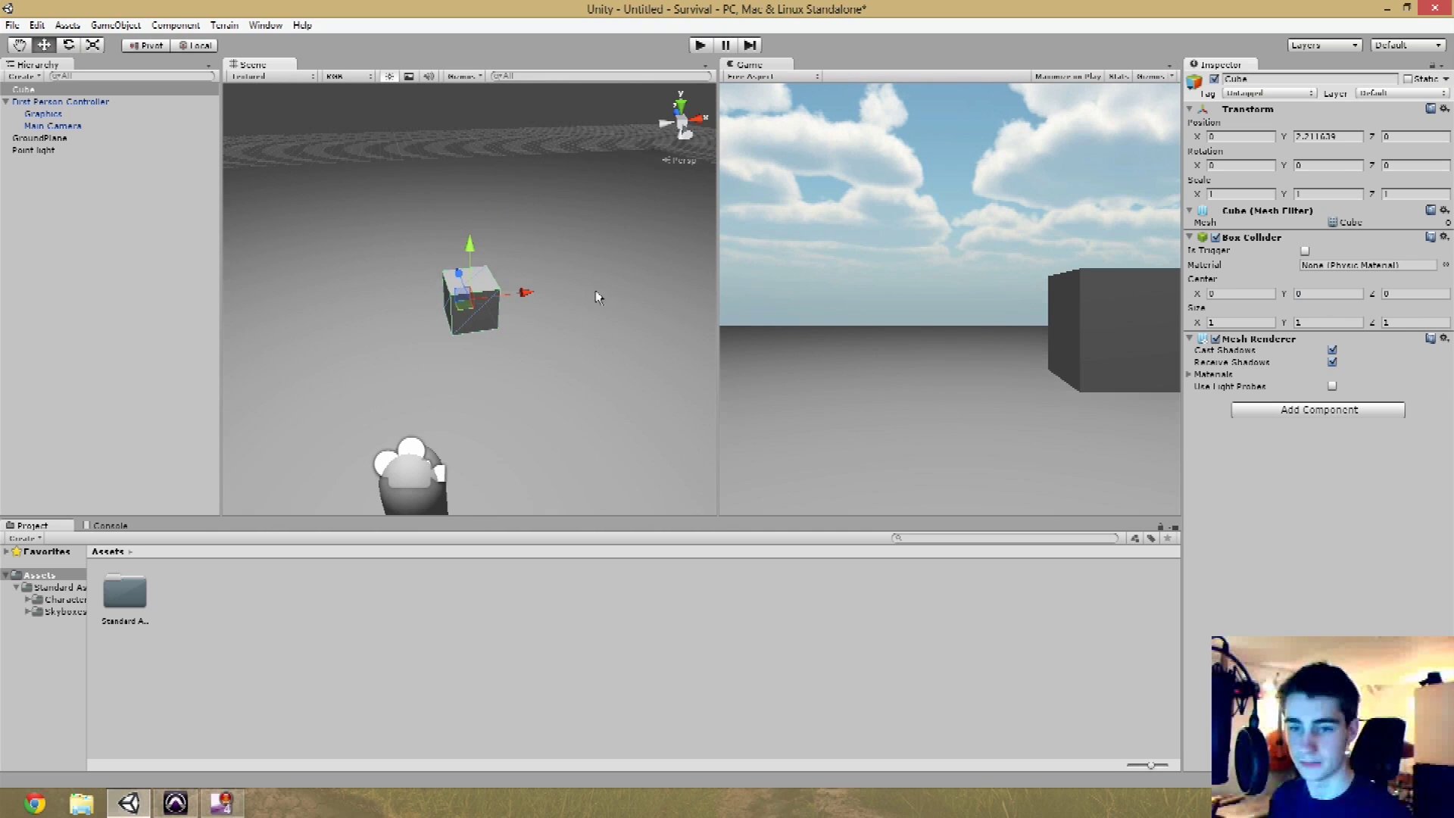
key("r")
left_click_drag(525, 292, 675, 270)
key("ctrl+z")
- Scale the cube into a wall by setting its X scale to 10 and its Y scale to 5
left_click_drag(1240, 193, 1062, 180)
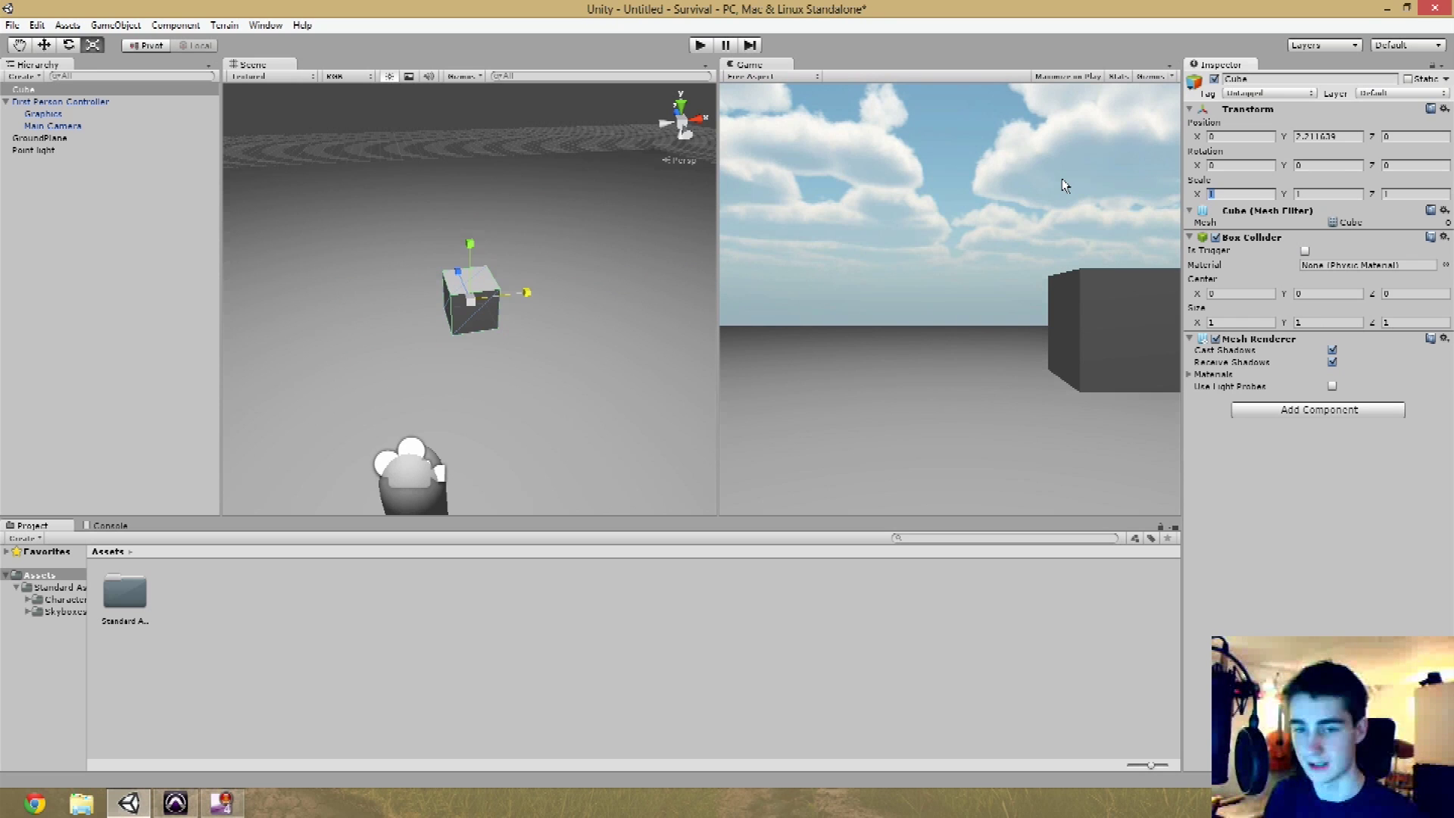
type("10")
key("BackSpace")
key("BackSpace")
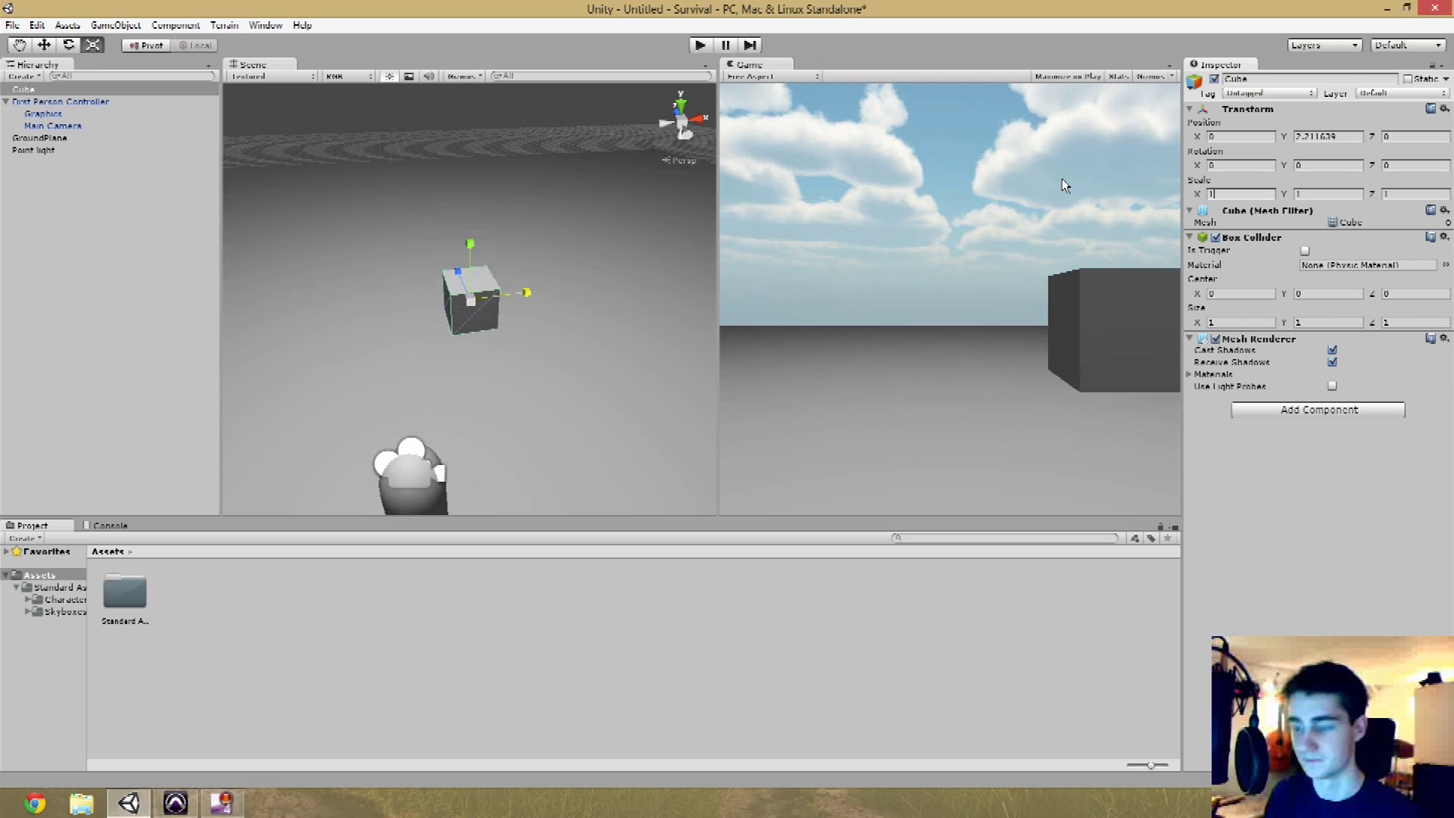
type("5")
key("BackSpace")
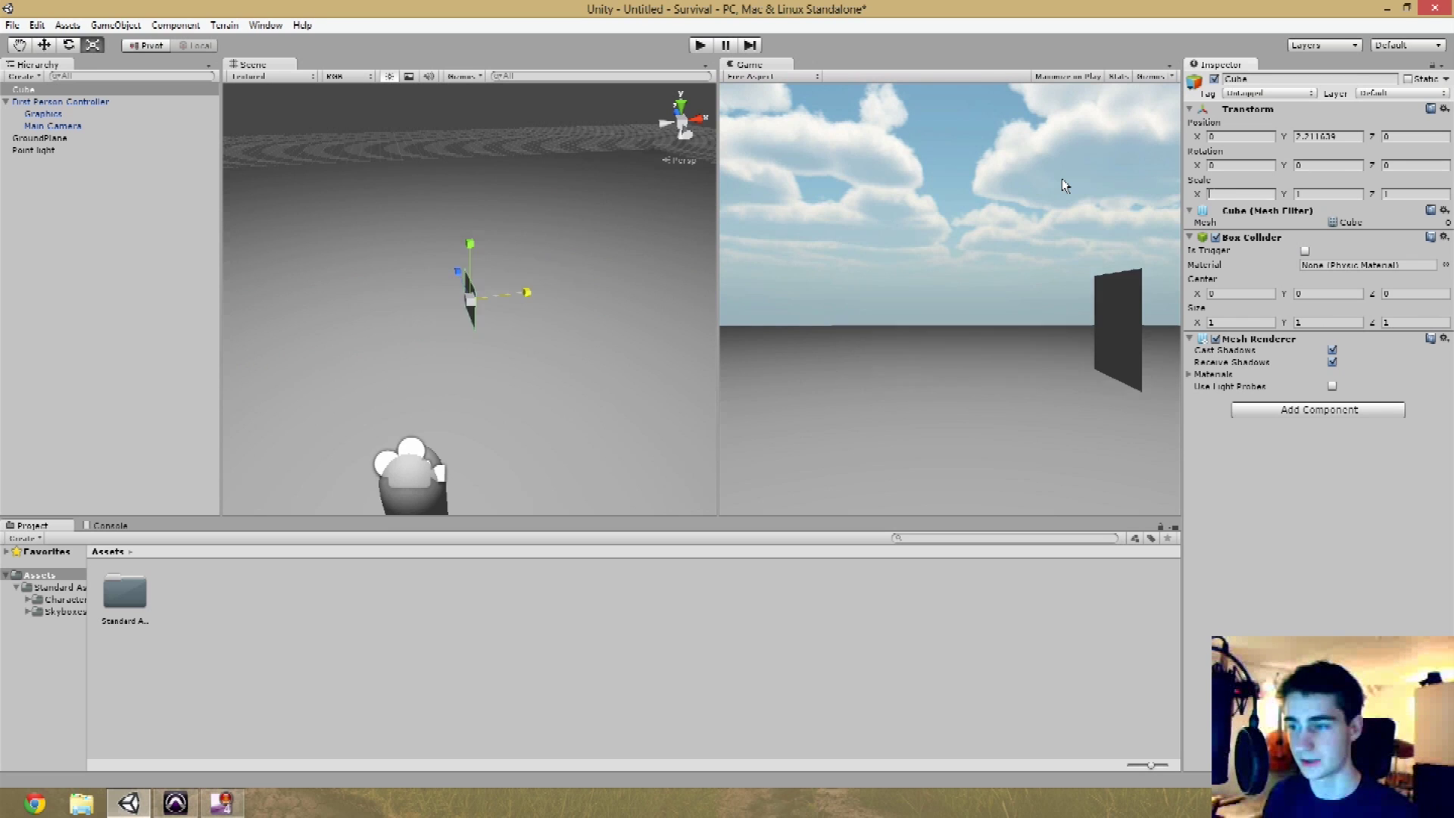
type("10")
left_click_drag(579, 239, 796, 199, "alt")
left_click(1349, 195)
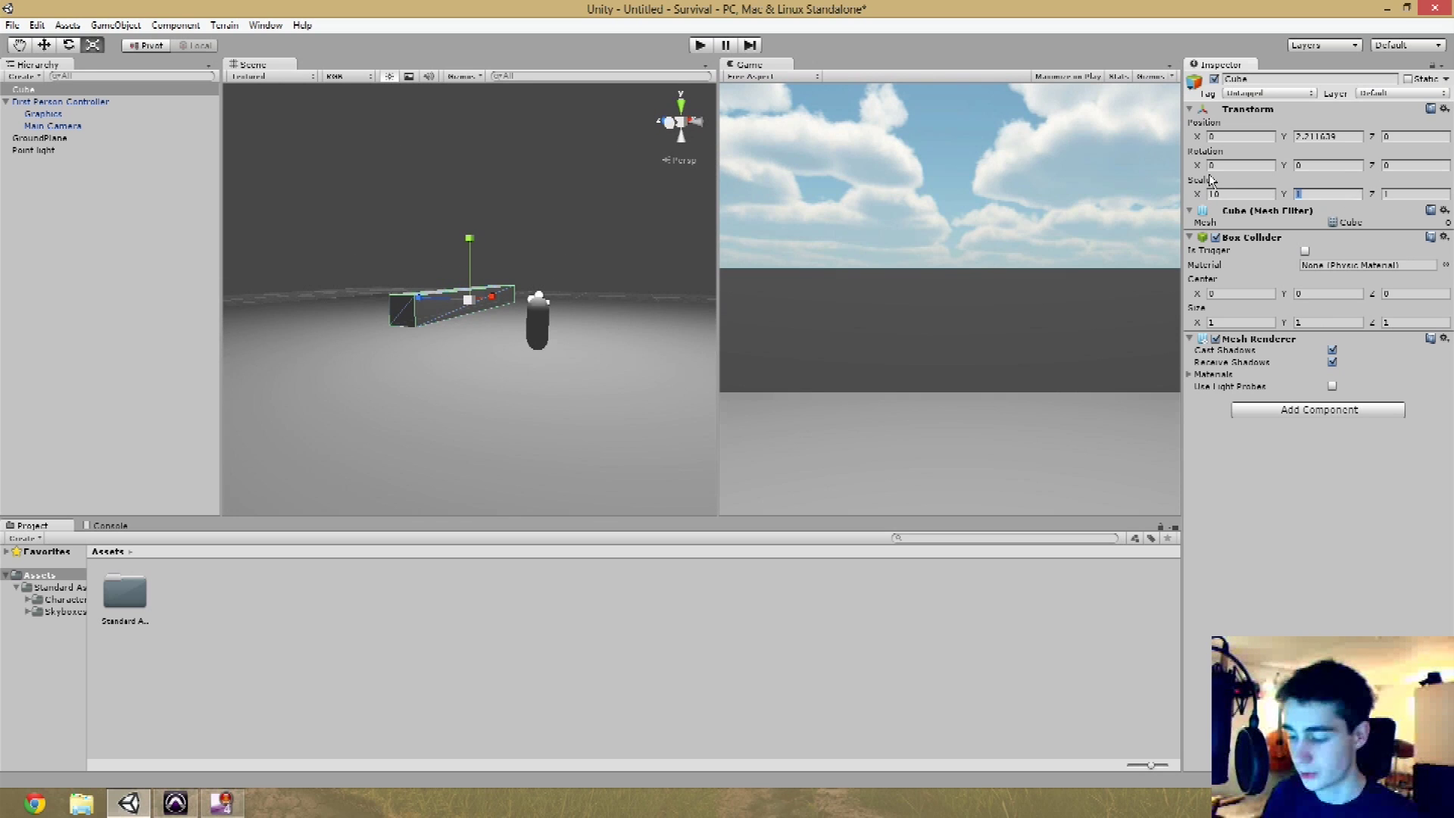
key("BackSpace")
type("5")
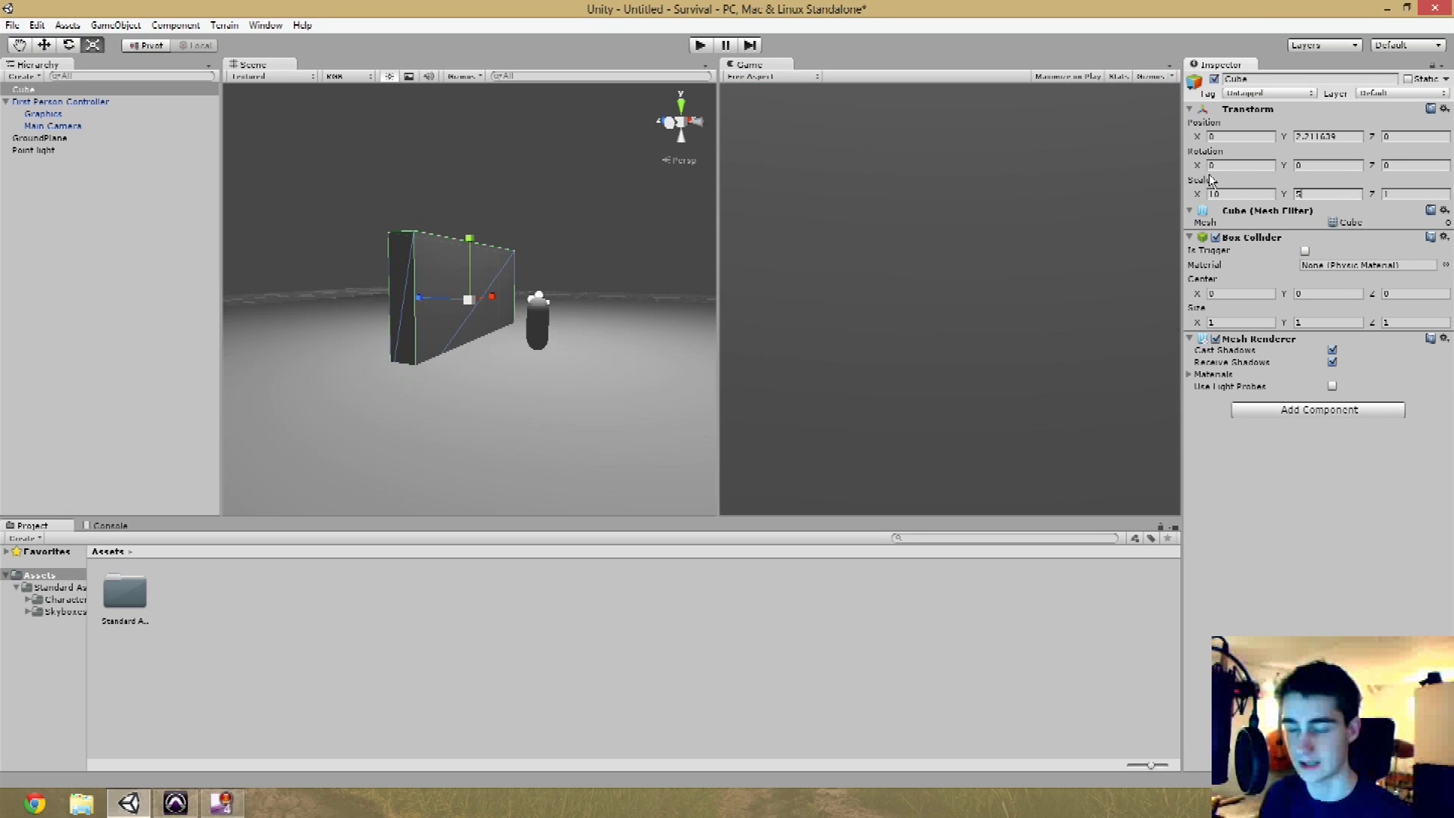
key("Return")
- Move the wall vertically to a Y position of about 3.06 so its base meets the ground plane
key("w")
left_click_drag(594, 241, 468, 229, "alt")
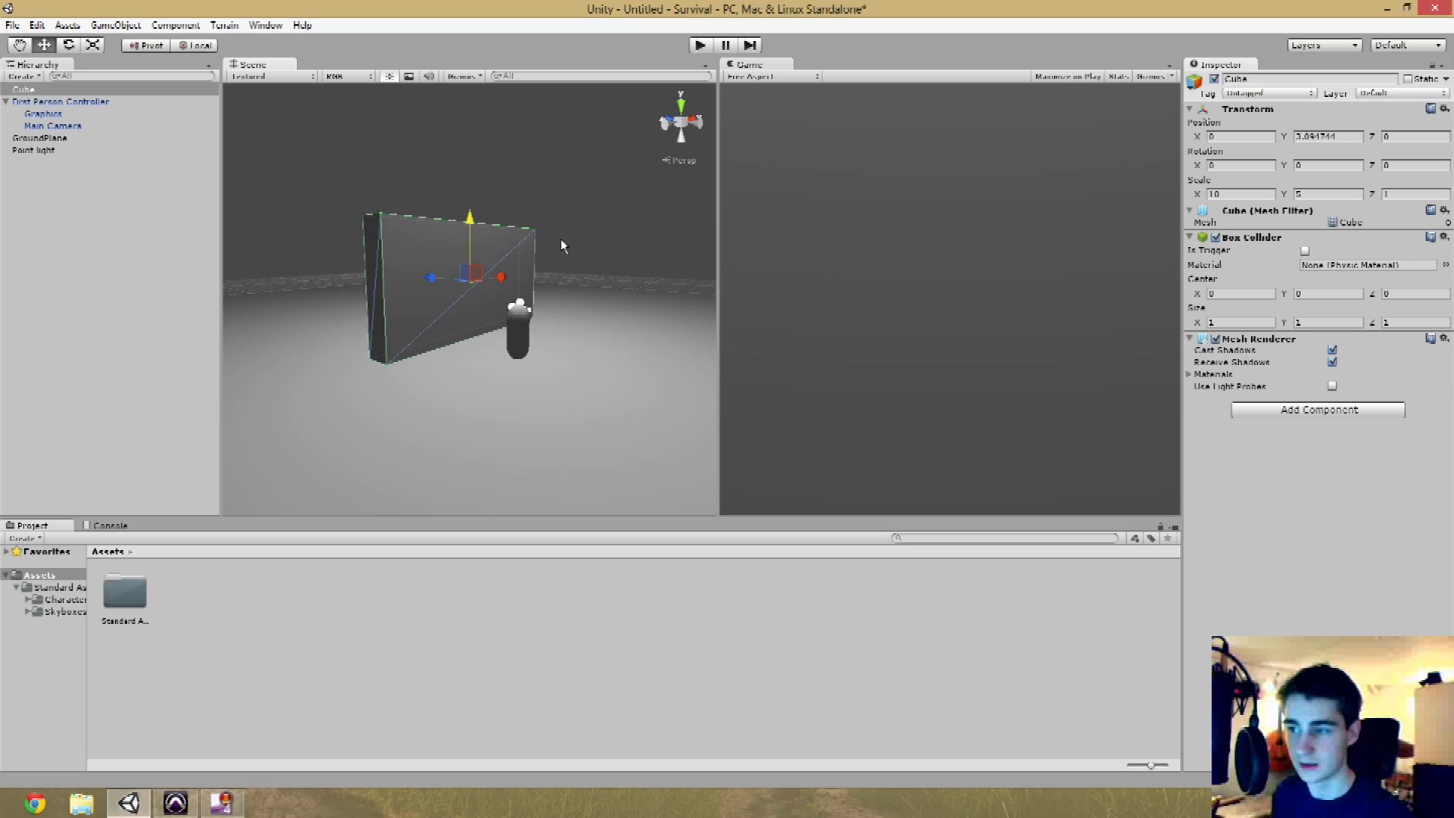
left_click_drag(470, 220, 470, 223)
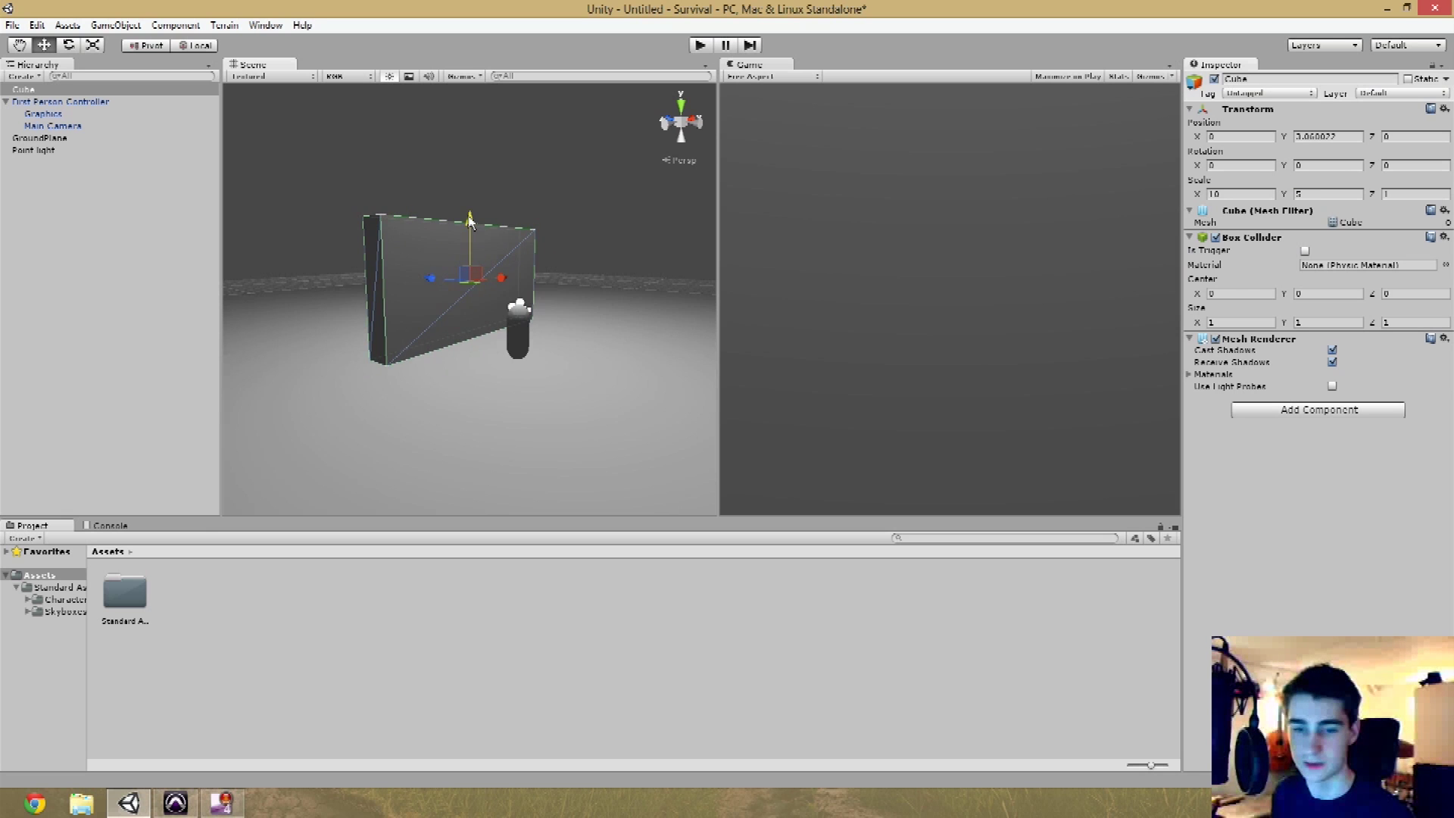
left_click_drag(600, 383, 546, 502, "alt")
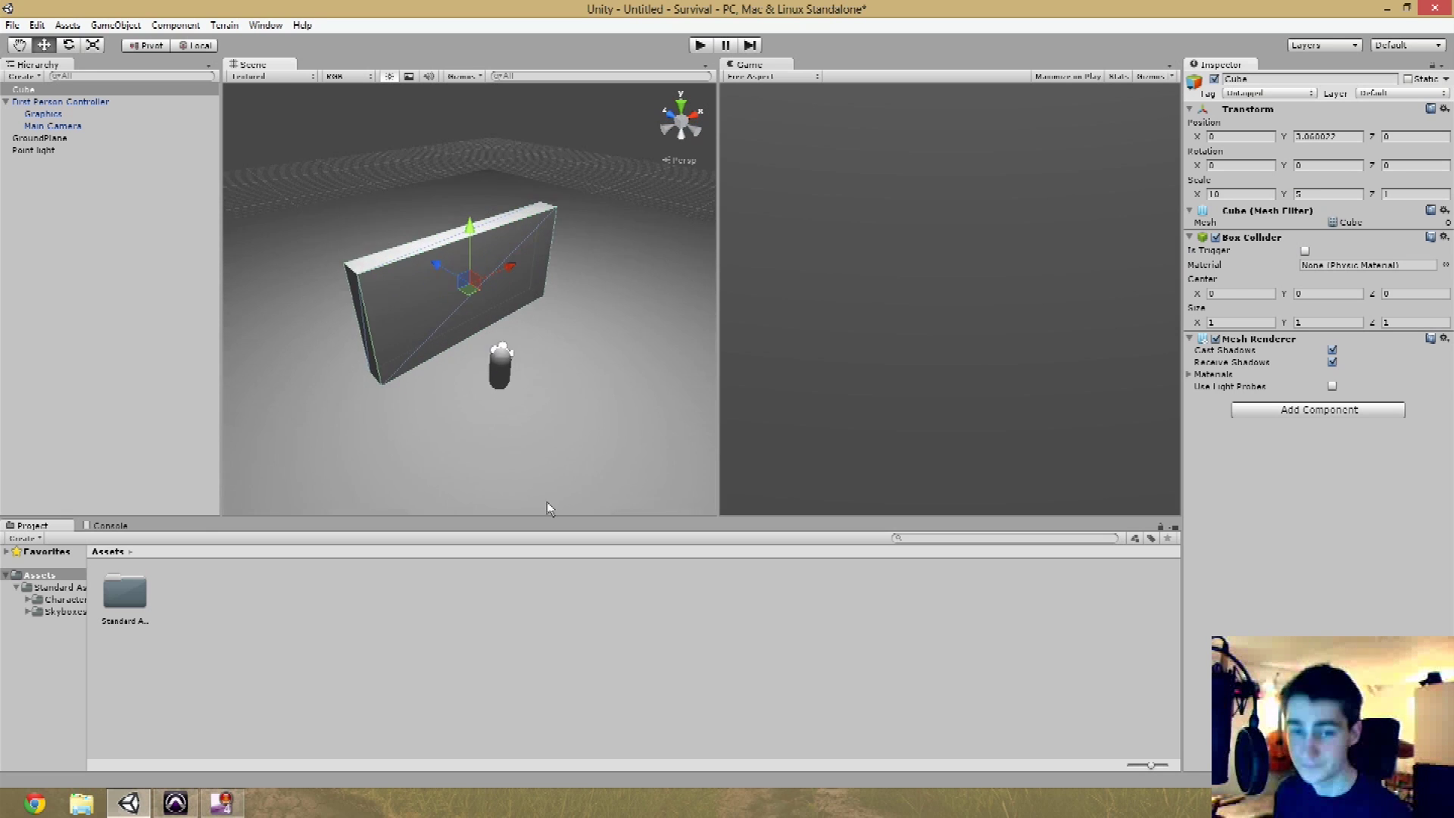
scroll(435, 299, "down", 3)
- Rename the Cube object to HouseWall01
left_click(22, 90)
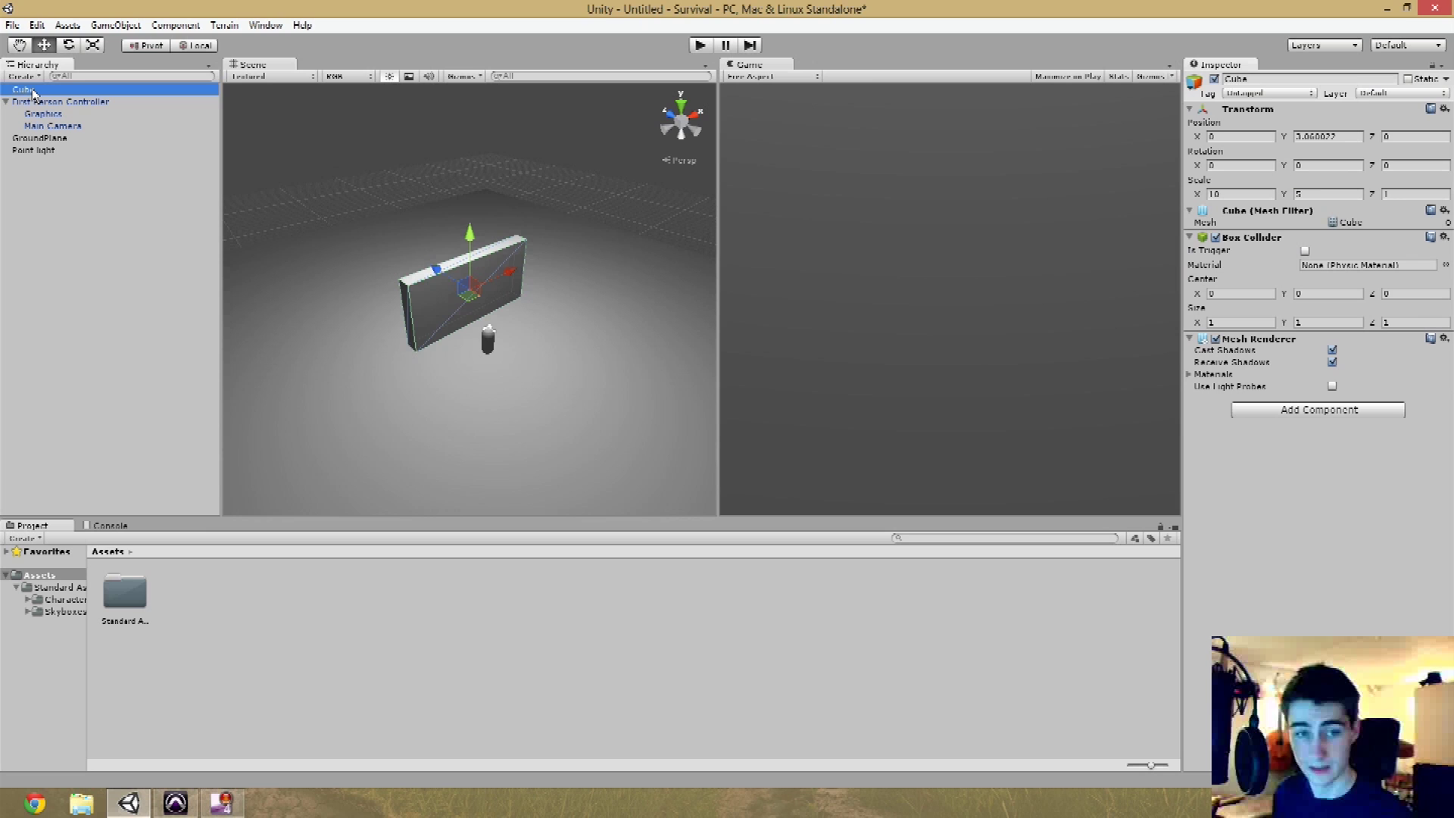
left_click(33, 91)
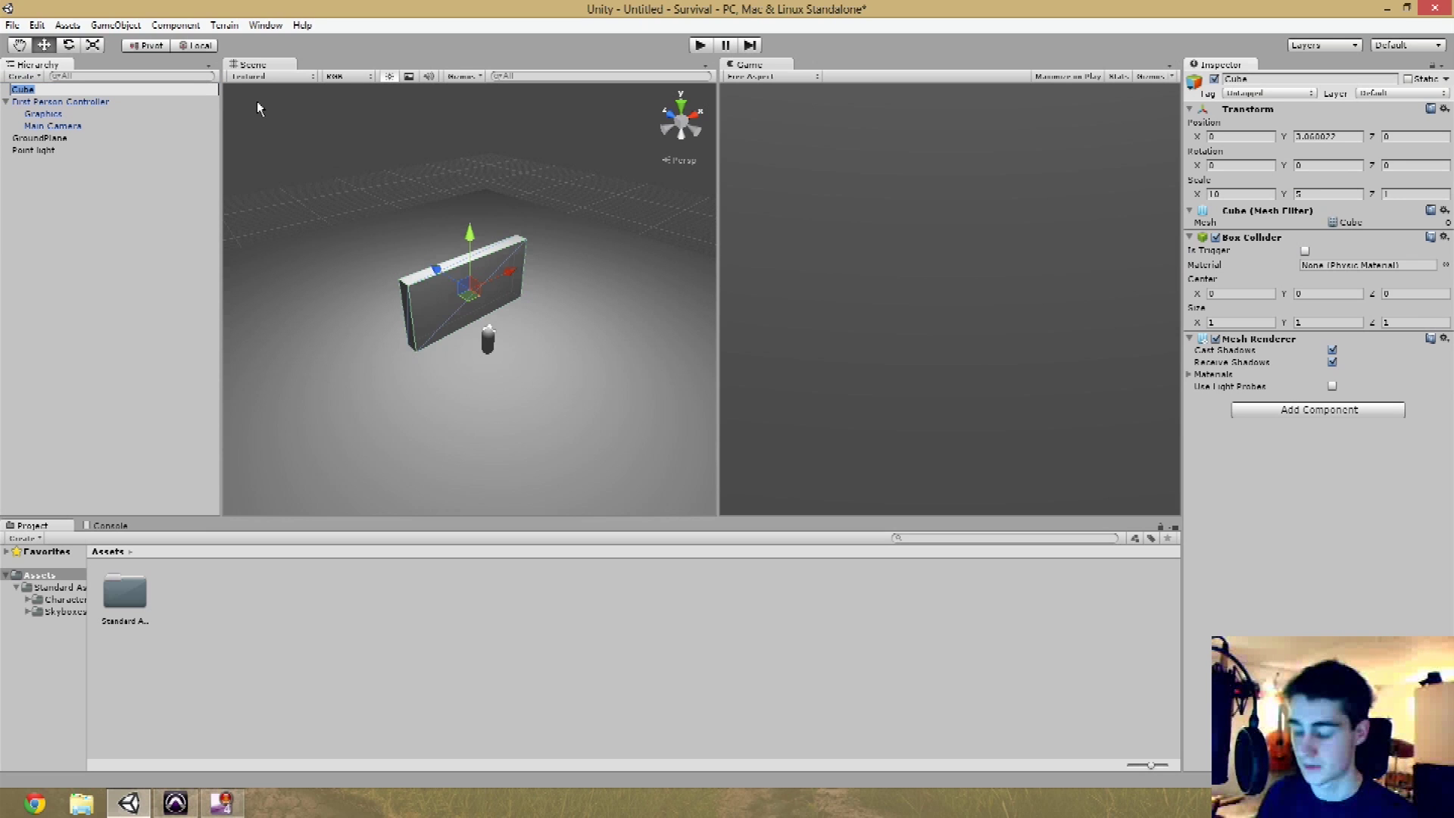
type("Wa")
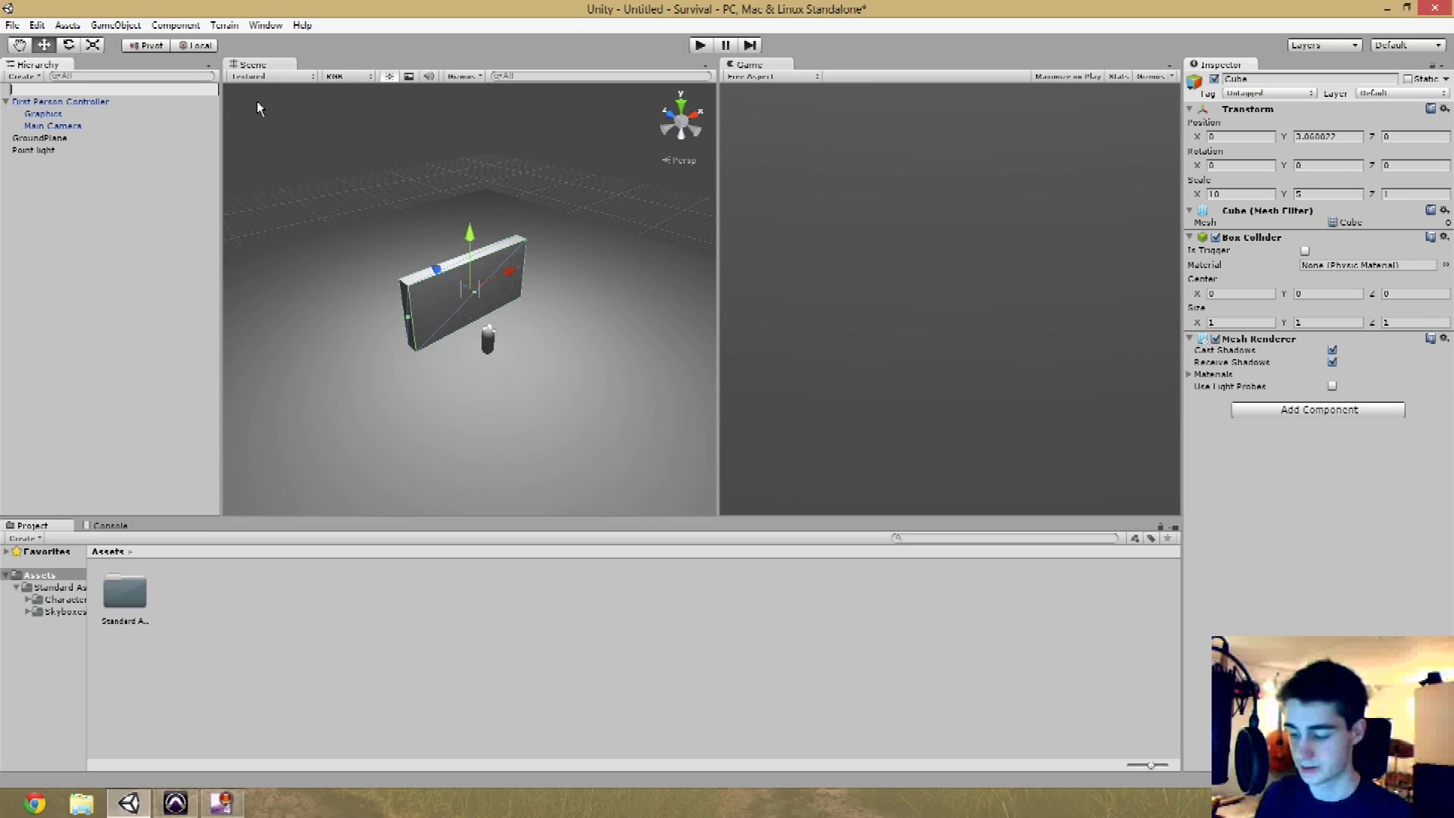
type("useWall")
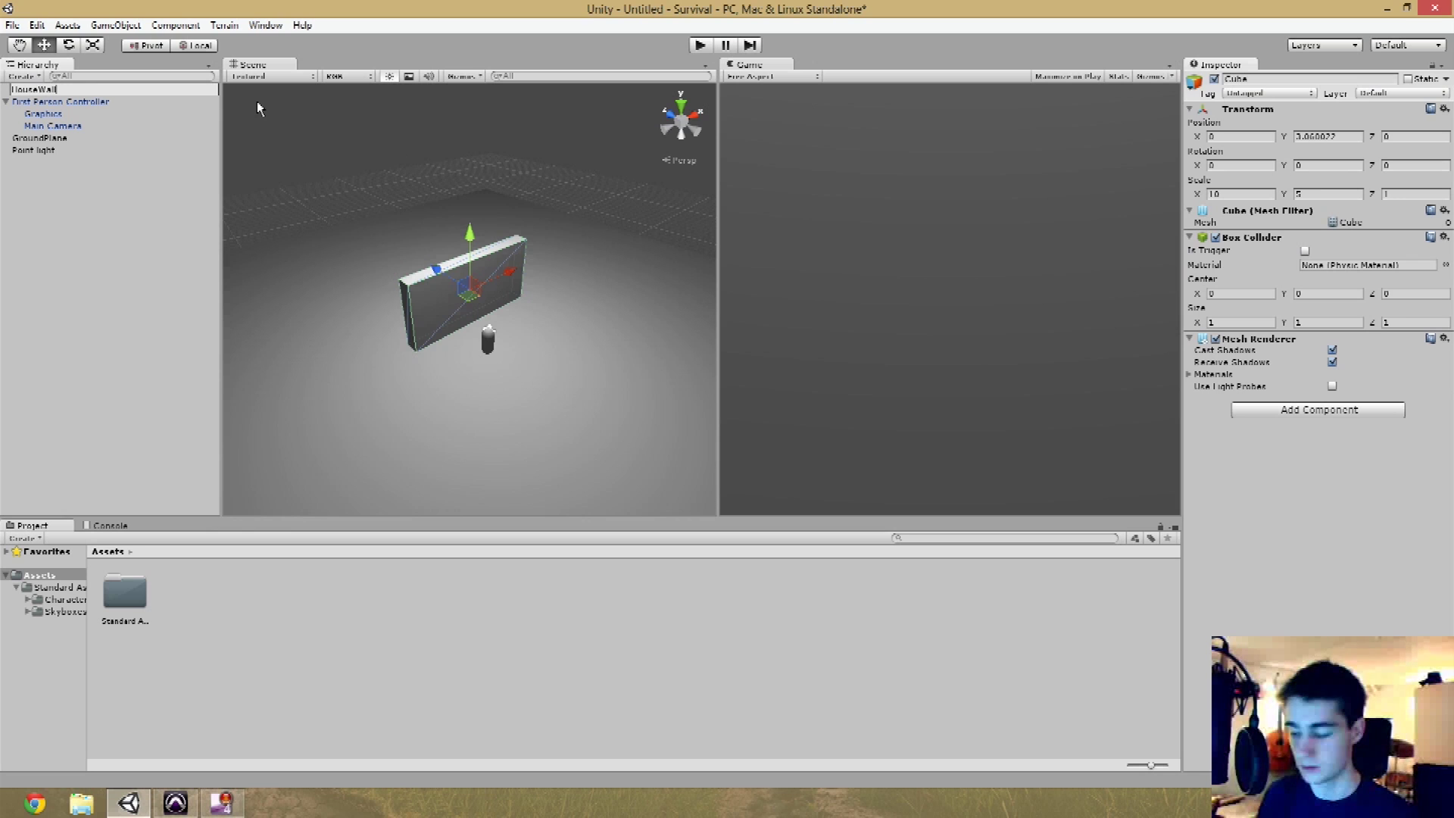
type("01")
key("Return")
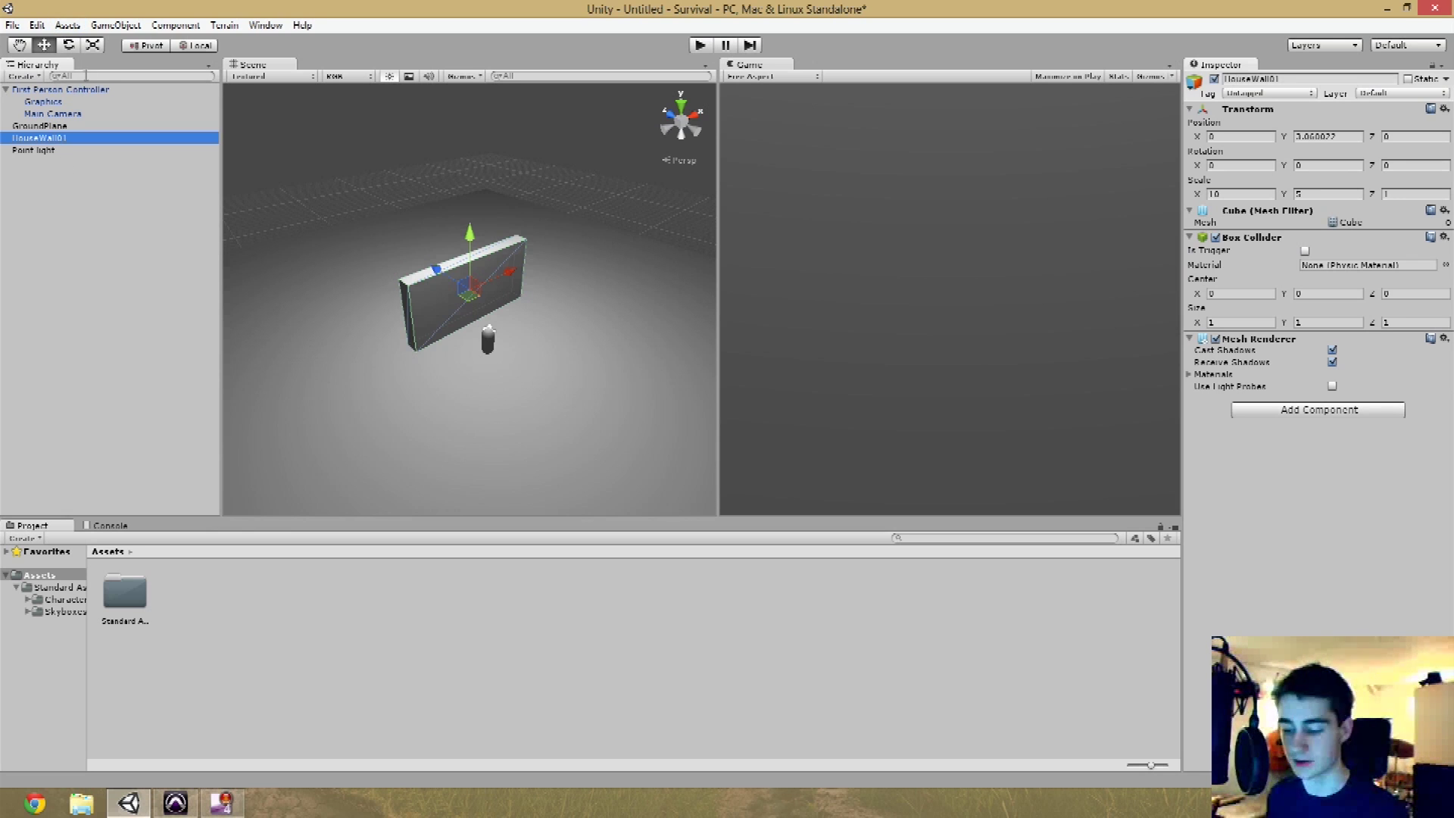
- Duplicate HouseWall01 and rename the copy to HouseWall02
key("ctrl+d")
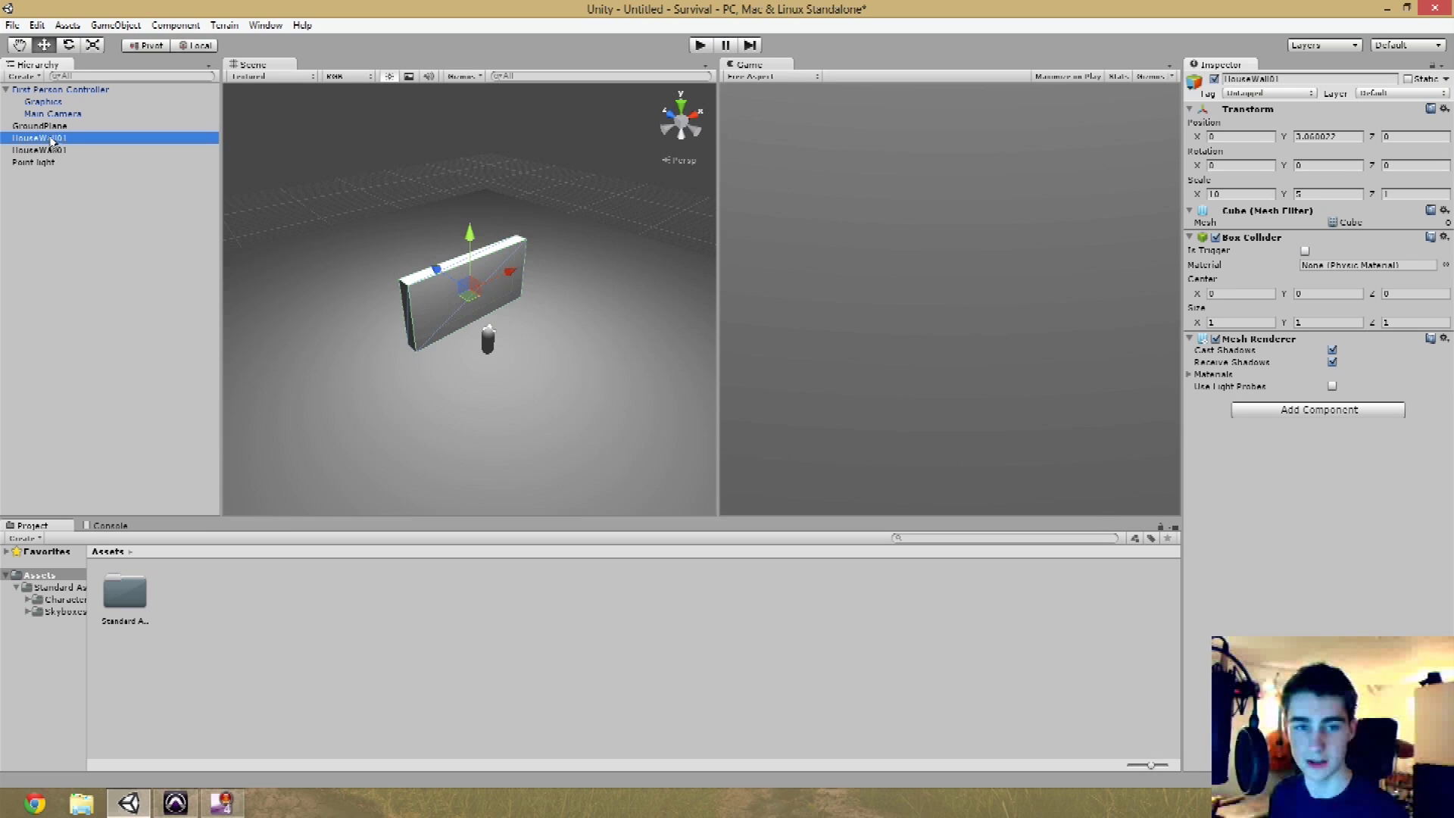
left_click(74, 138)
key("End")
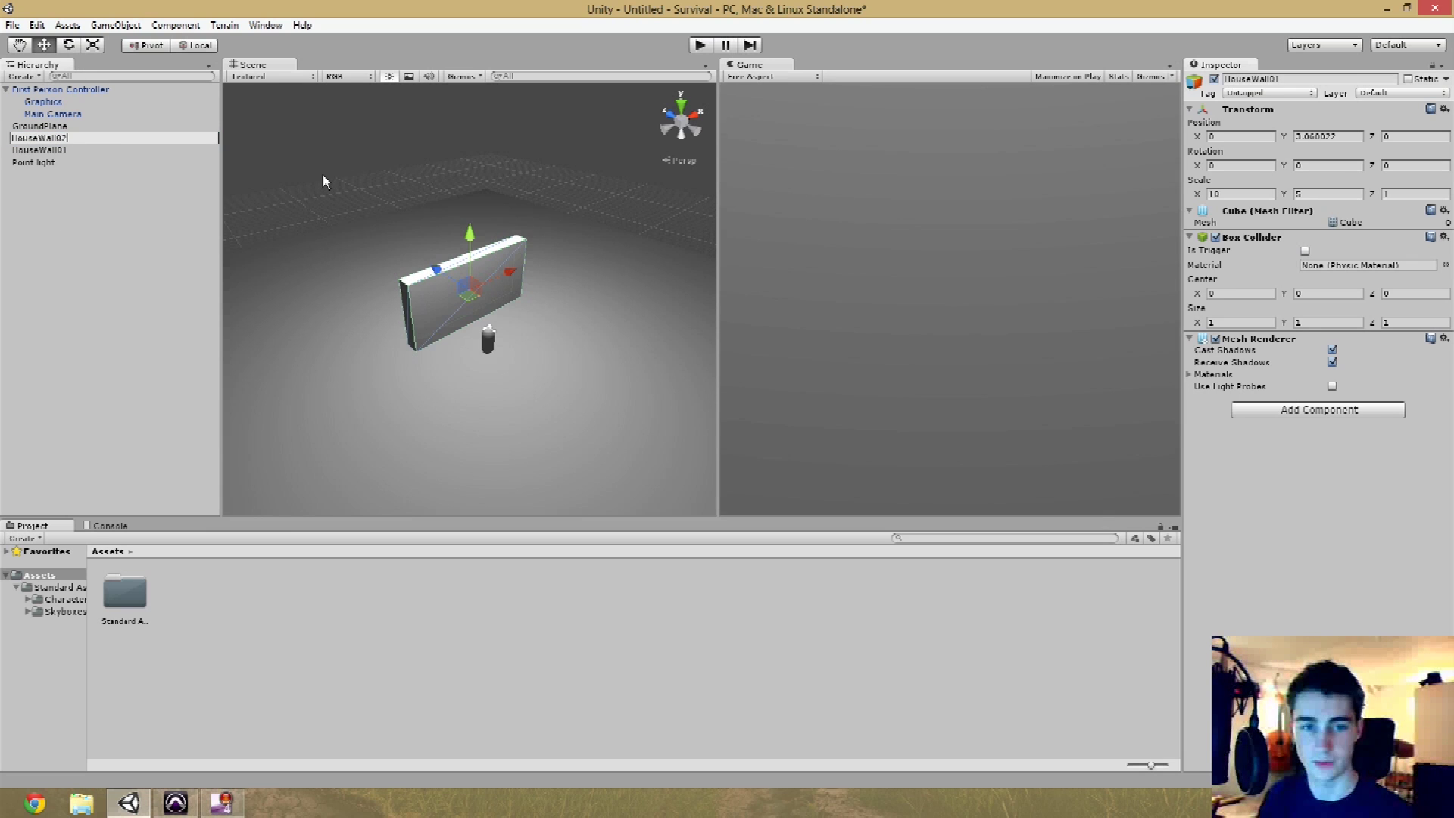
key("Return")
- Move HouseWall02 along the Z axis to about -6.78 so it stands parallel to HouseWall01 with the player between them
left_click_drag(393, 221, 494, 345, "alt")
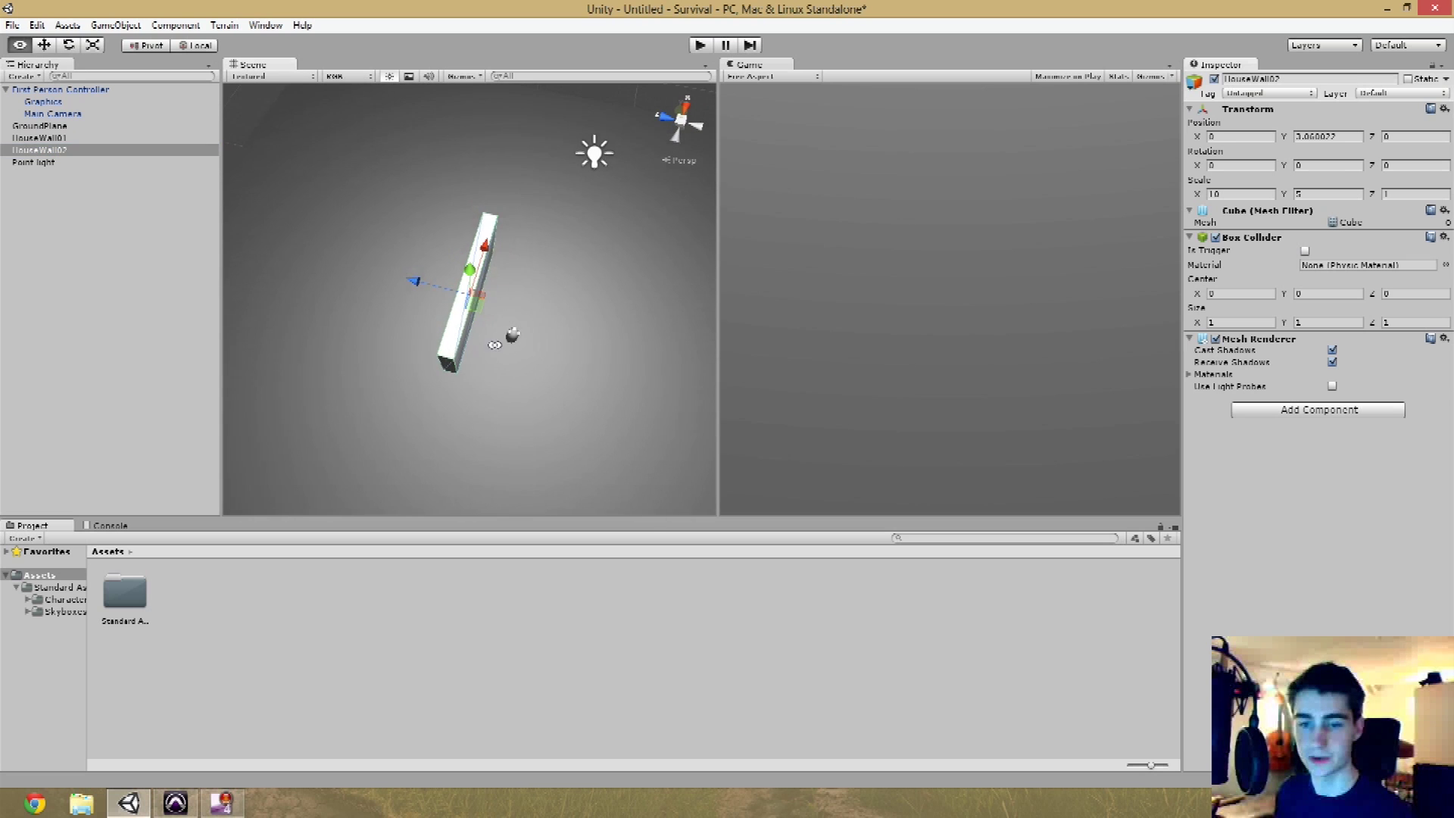
left_click_drag(415, 280, 478, 338)
left_click(466, 316, "shift")
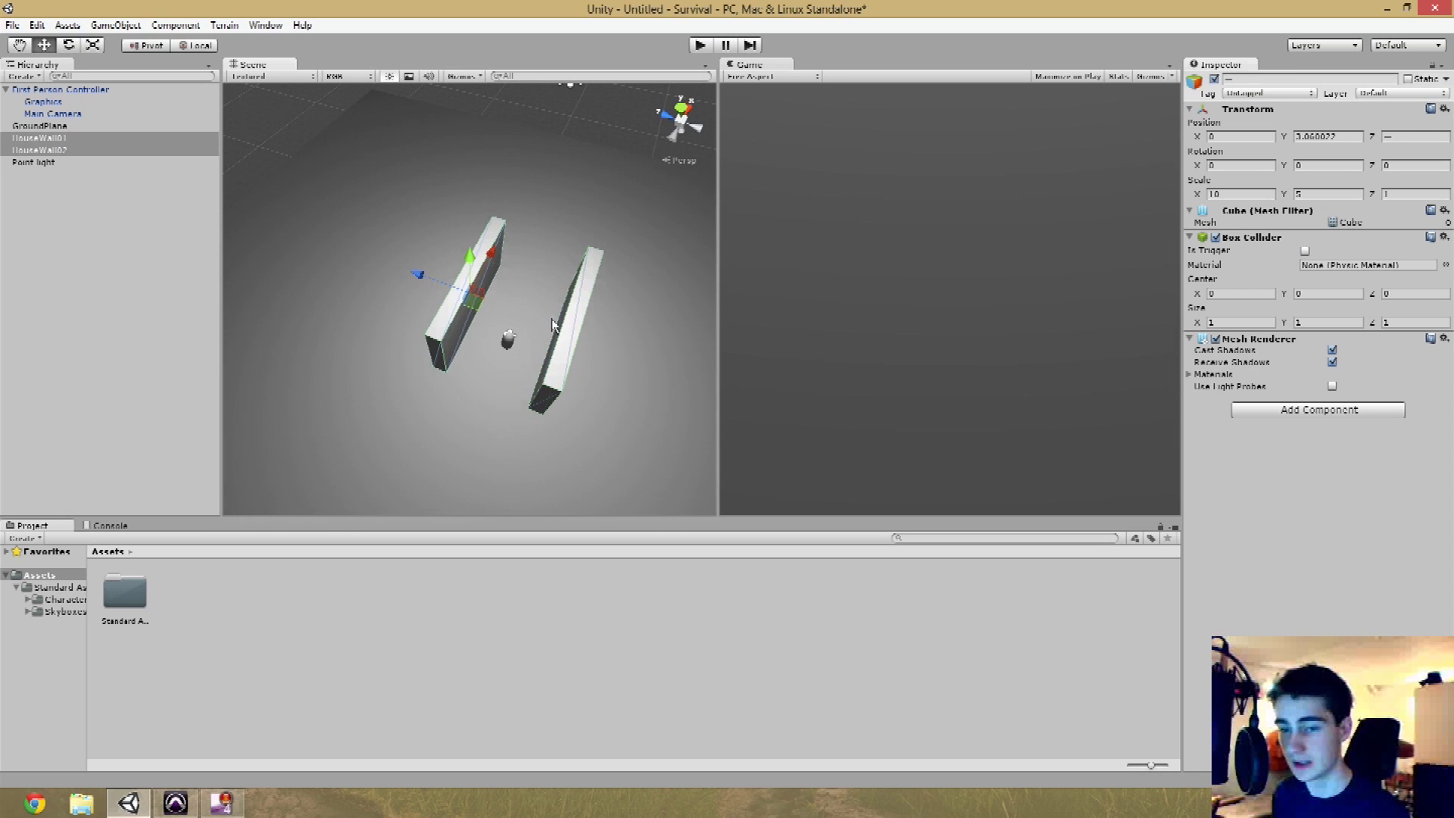
left_click(578, 334)
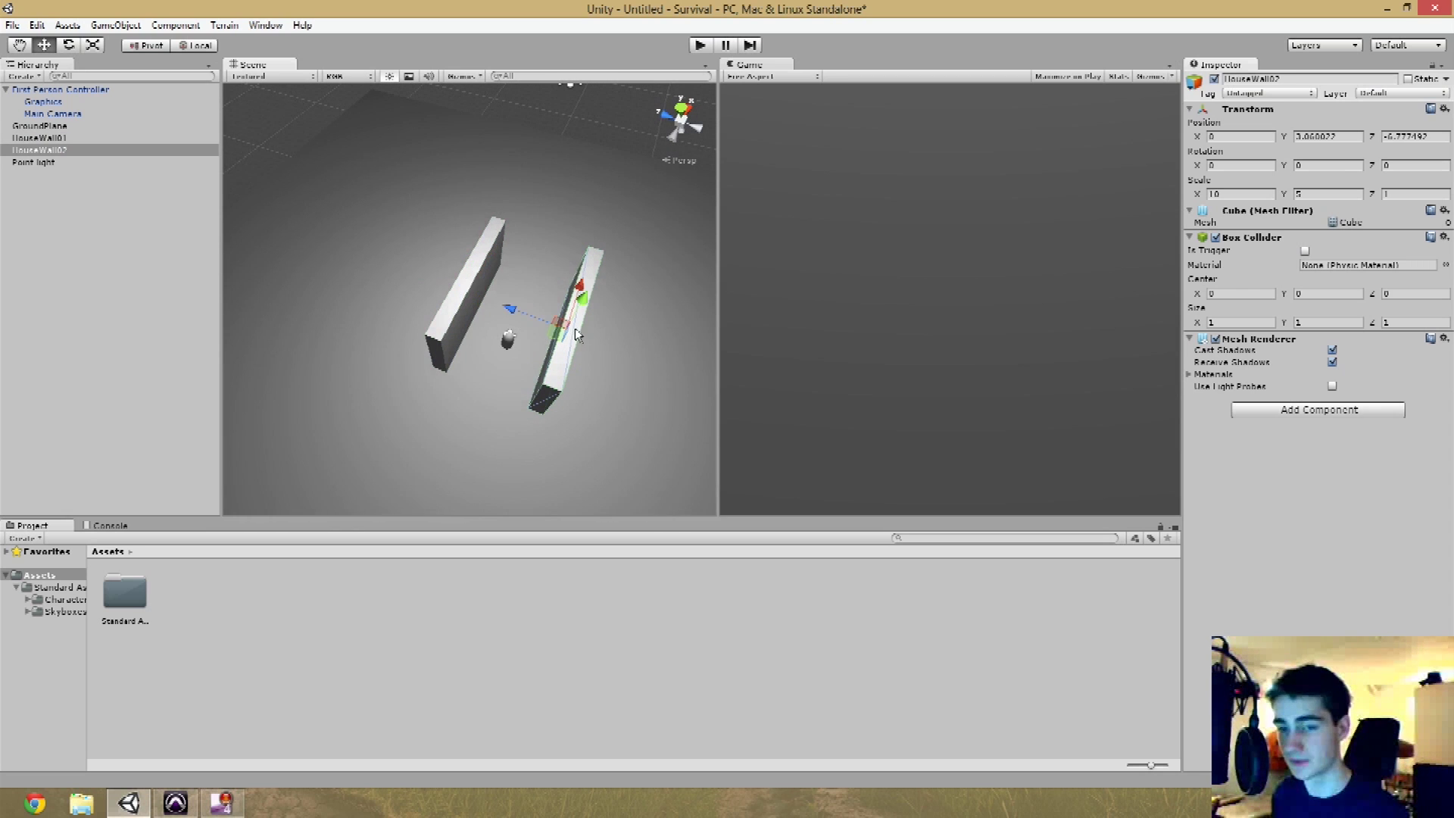
- Select both walls and move them together along Z, bringing HouseWall01 to about 9.79 and HouseWall02 to about 3.02
left_click(457, 301, "shift")
left_click_drag(419, 309, 299, 296, "alt")
left_click_drag(395, 302, 211, 265, "alt")
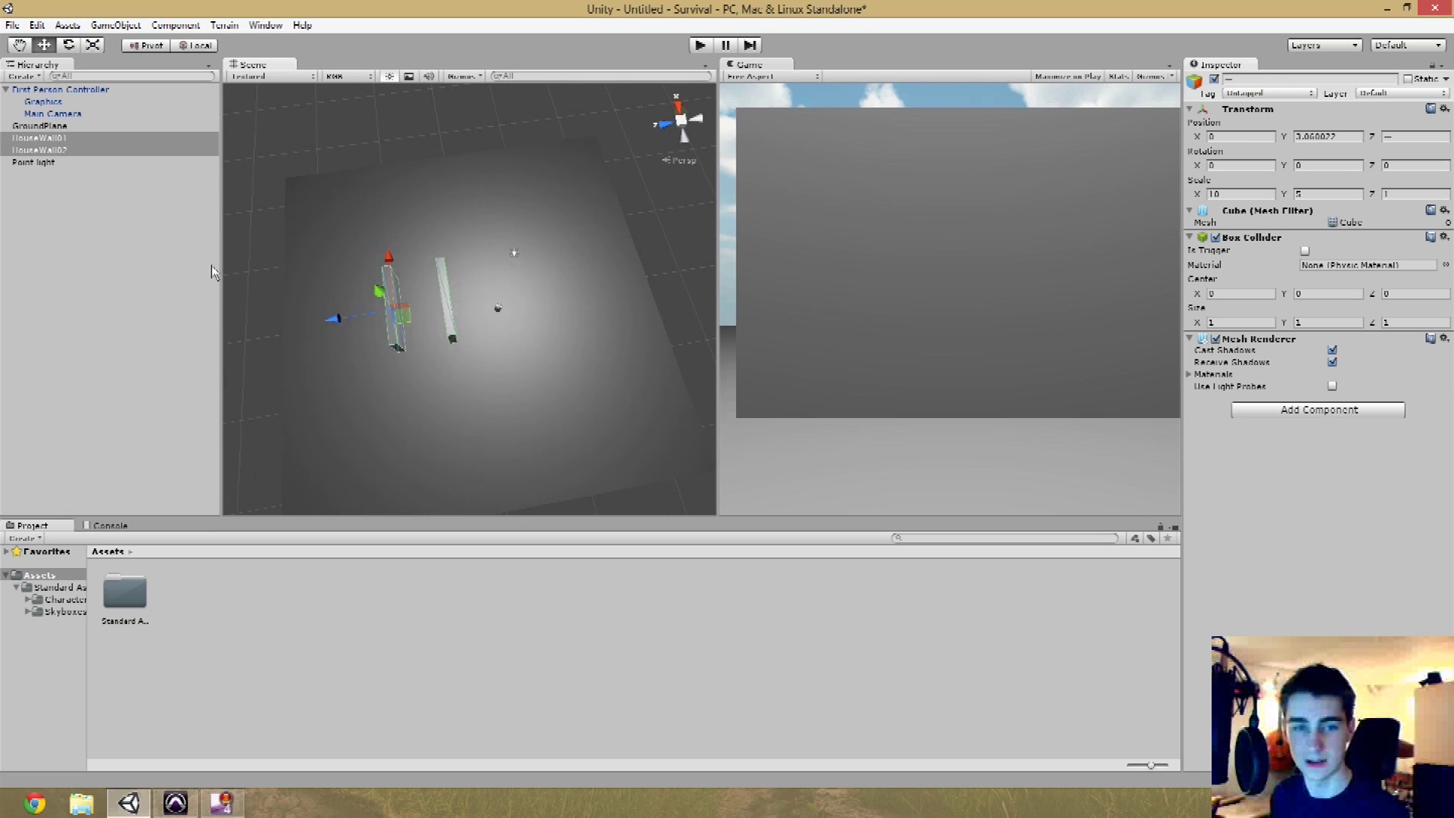
- Duplicate both walls and rename the copy of HouseWall02 to HouseWall03
key("ctrl+d")
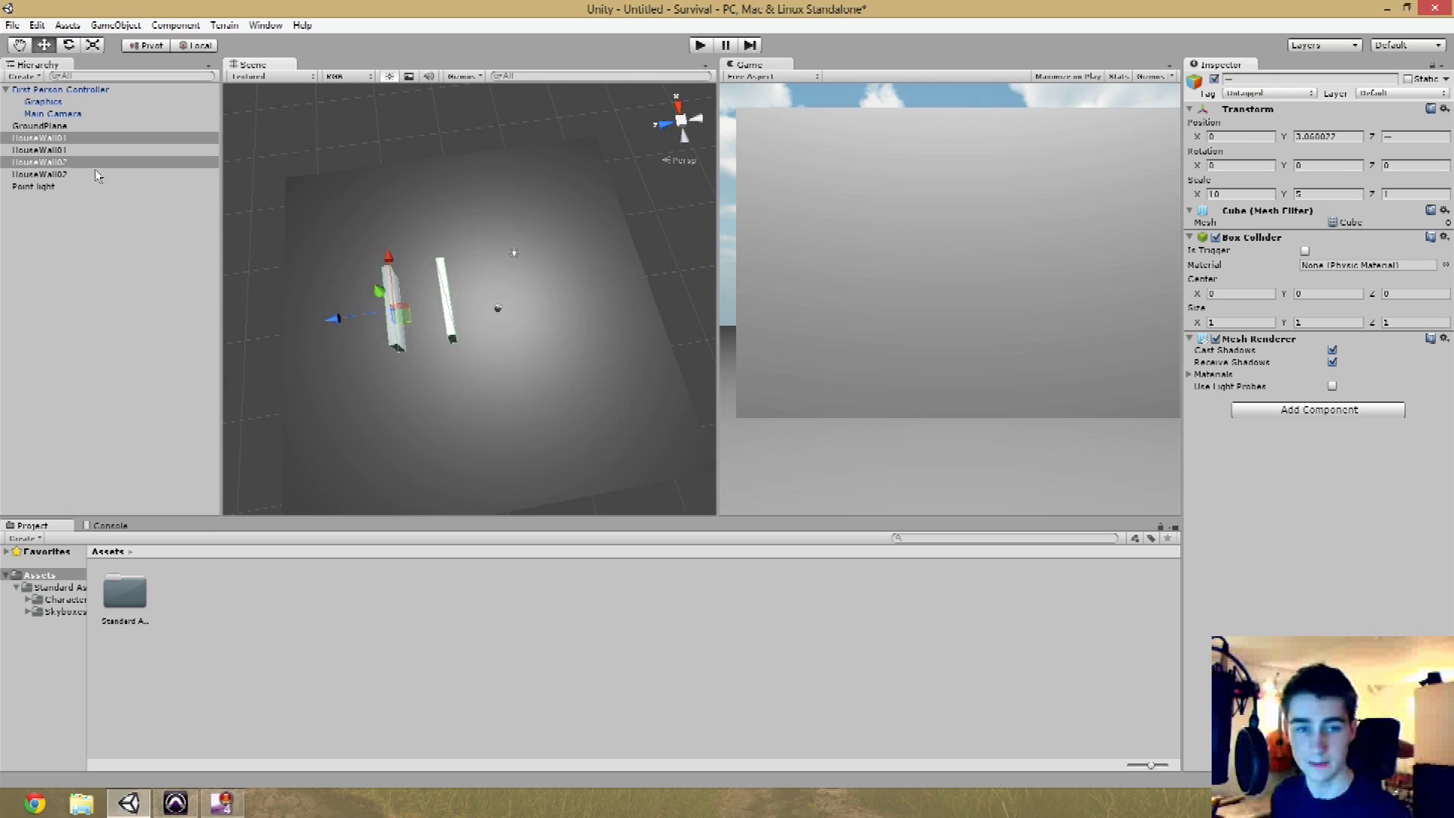
left_click(54, 210)
left_click(46, 162)
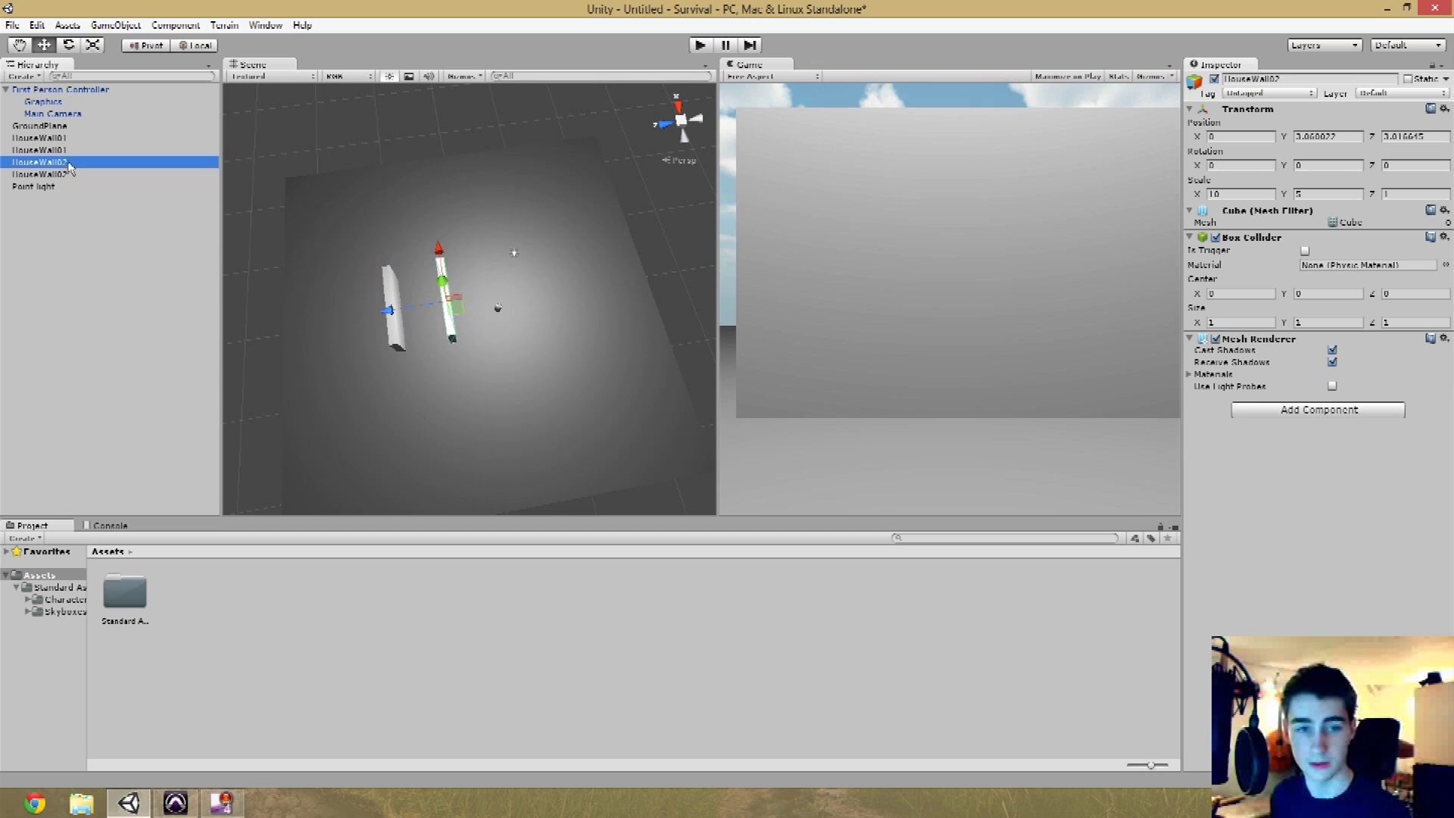
left_click(67, 163)
key("Return")
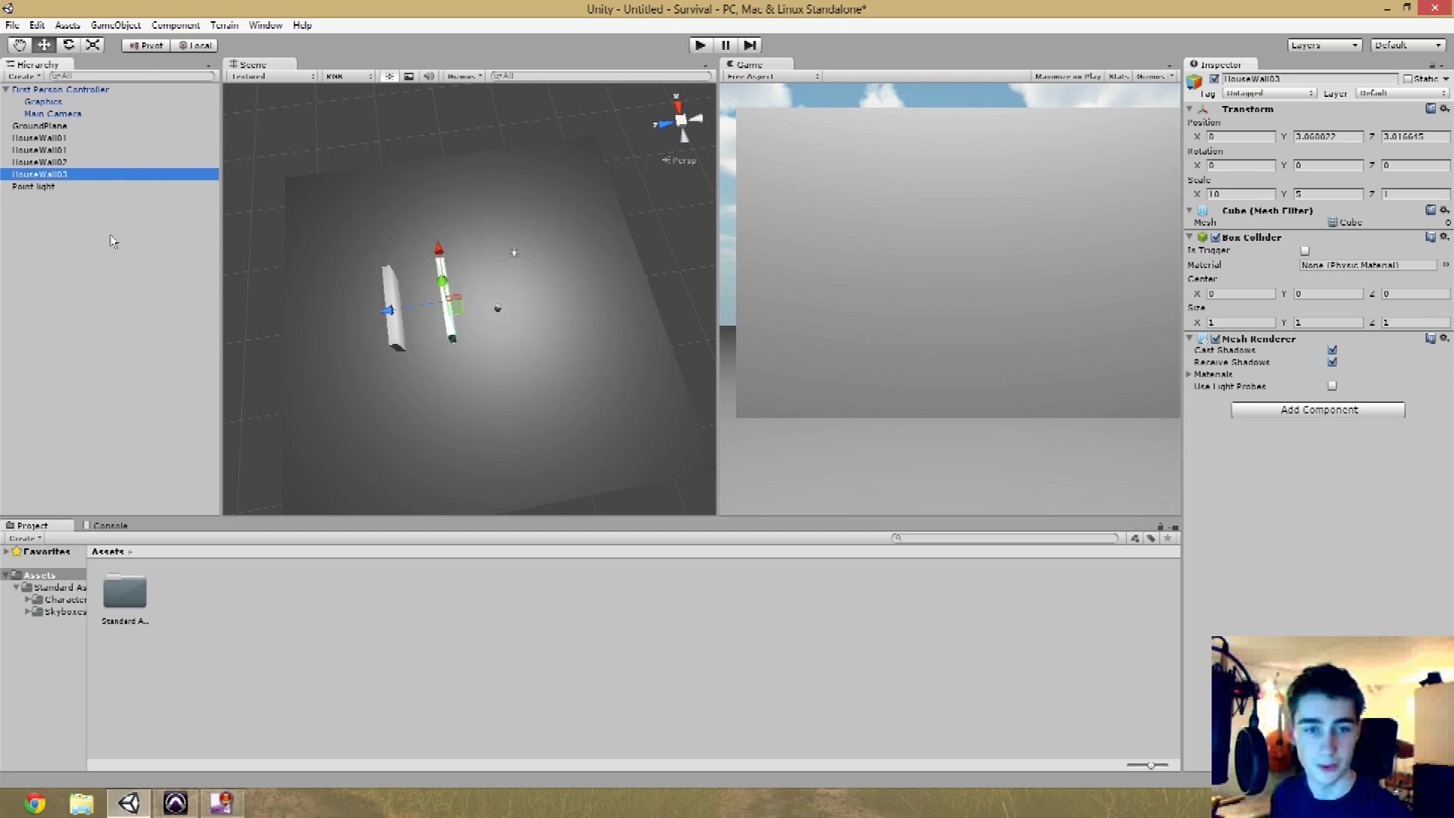
- Rename the duplicate of HouseWall01 to HouseWall04
left_click(66, 138)
left_click(76, 141)
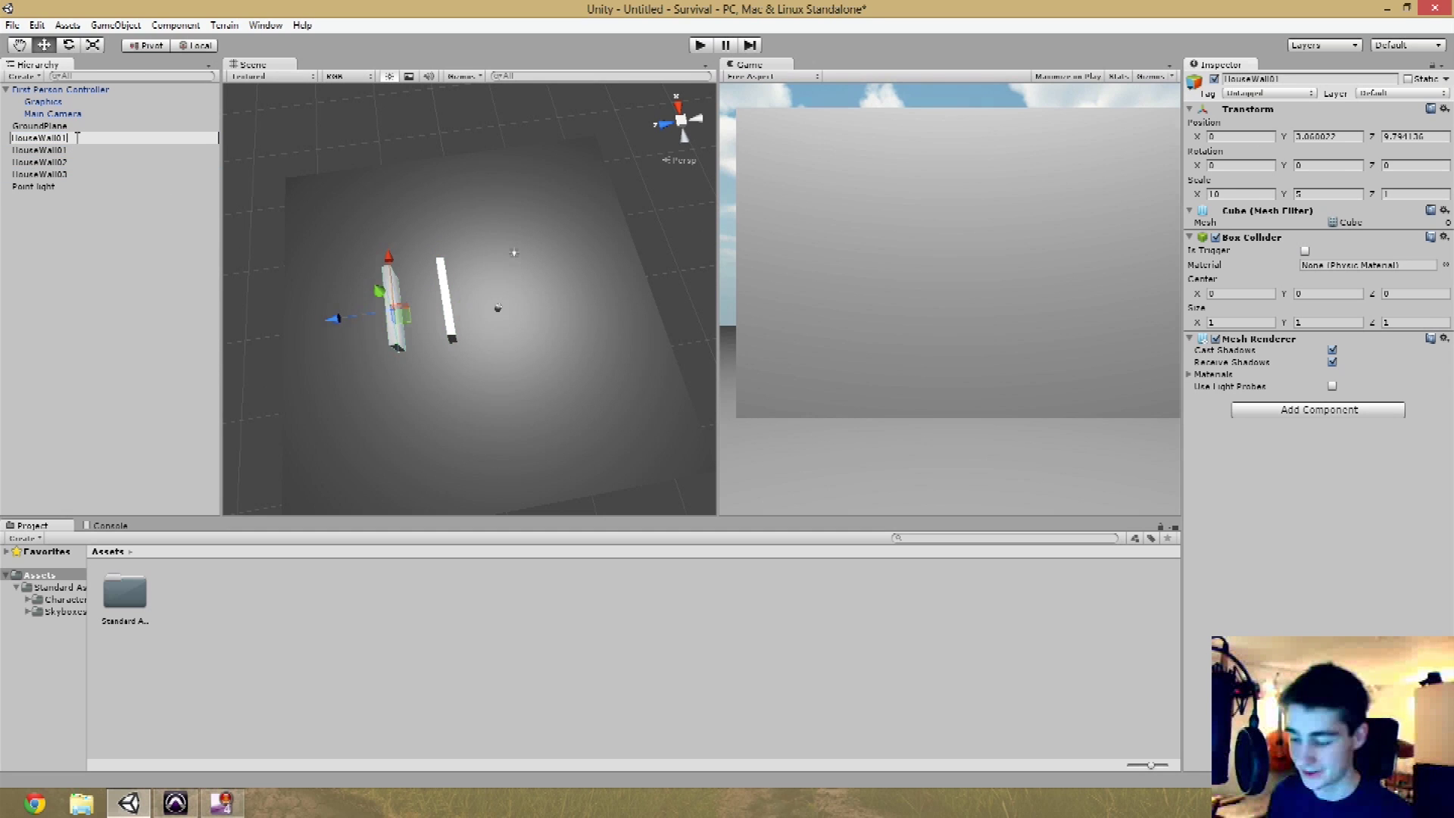
type("4")
key("Return")
- Set HouseWall04's Y rotation to 90 and move it to X -5, Z about 6.79, closing one end between the parallel walls
mouse_move(447, 364)
left_mouse_down("alt")
mouse_move(449, 402)
mouse_move(450, 348)
left_mouse_up("alt")
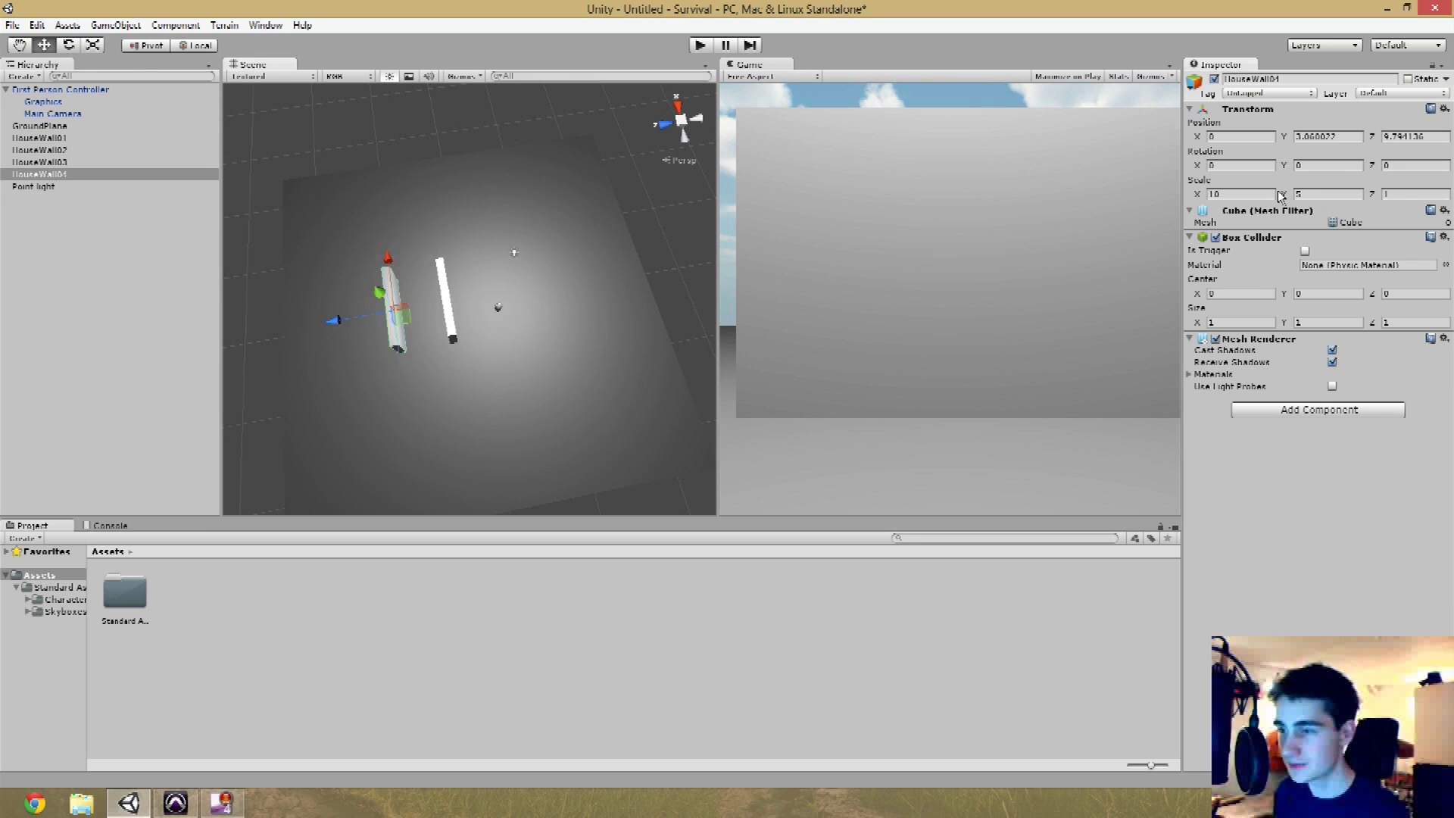
left_click(1327, 165)
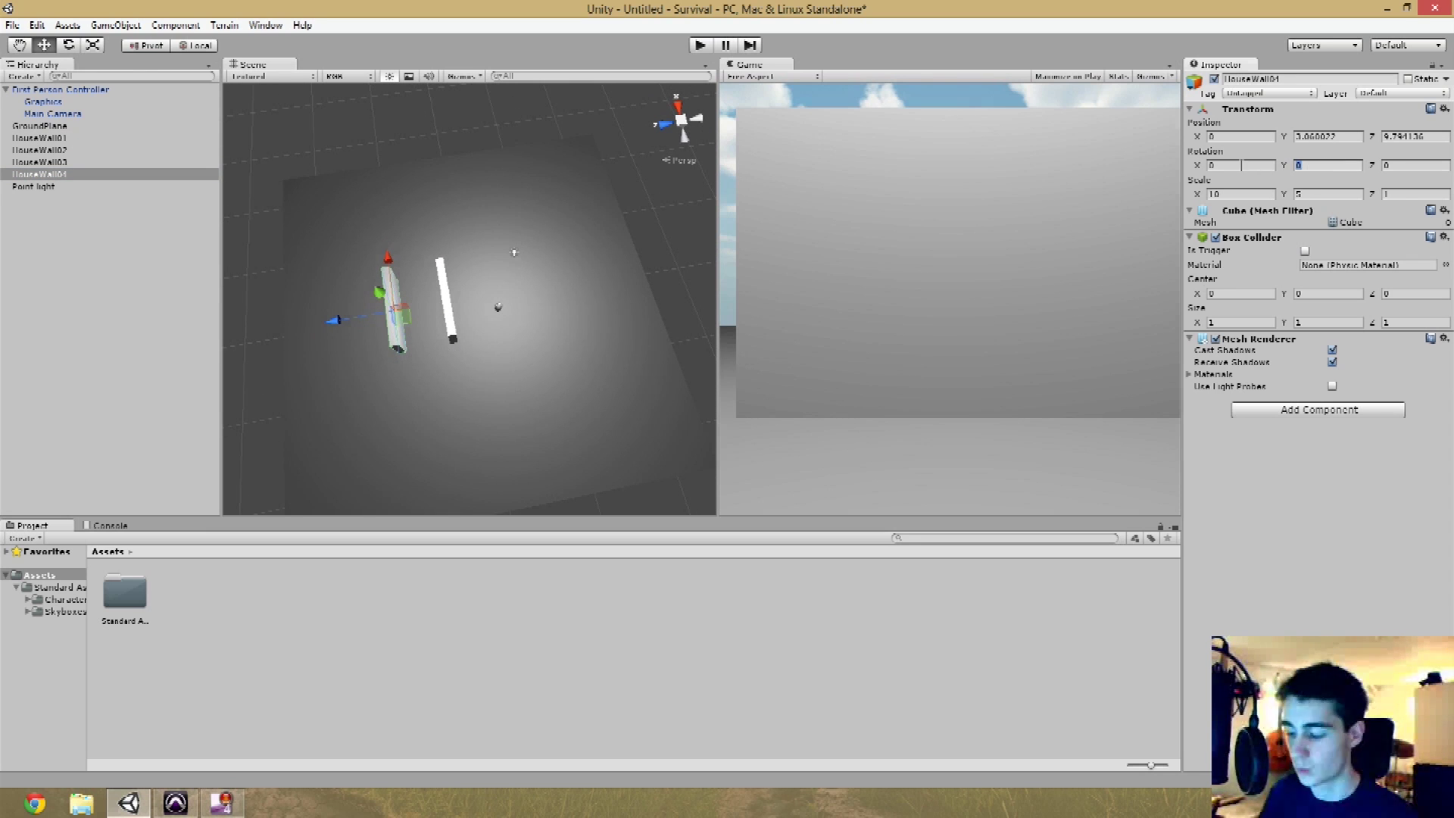
type("90")
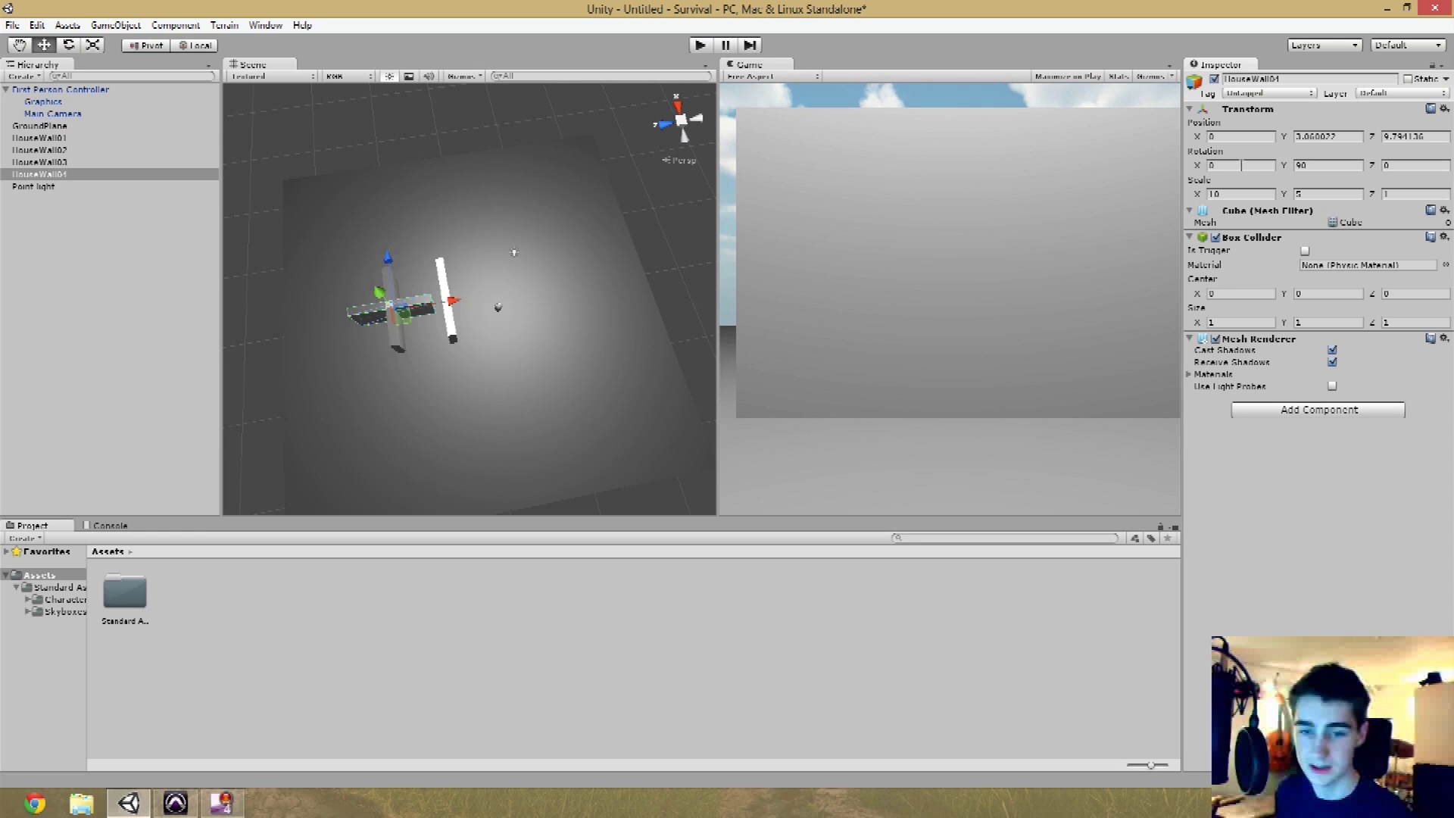
left_click_drag(412, 422, 380, 422, "alt")
left_click_drag(387, 348, 283, 332)
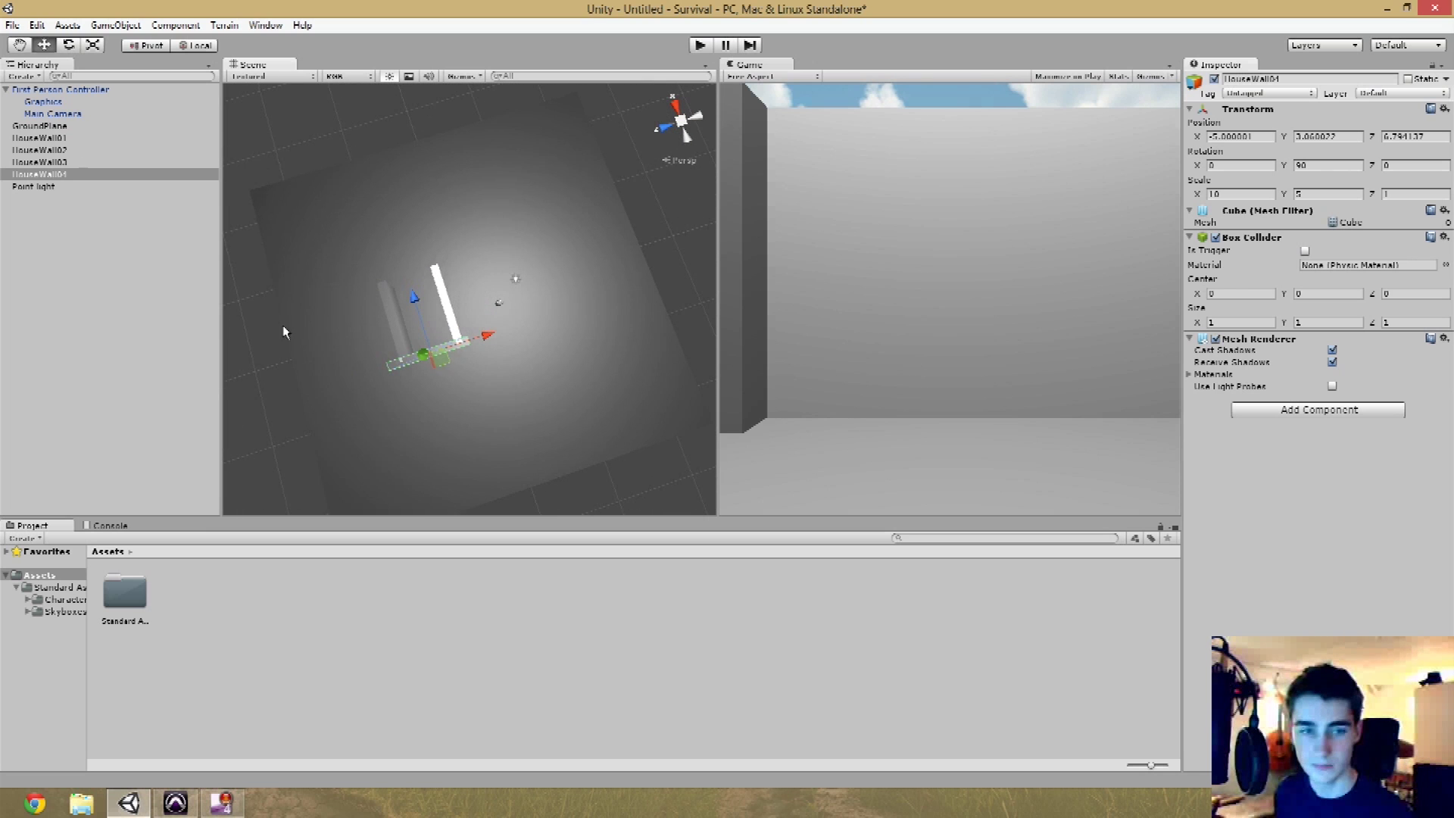
- Set HouseWall03's Y rotation to 90 so it stands perpendicular to the two parallel walls
left_click(65, 140)
left_click_drag(530, 322, 597, 319, "alt")
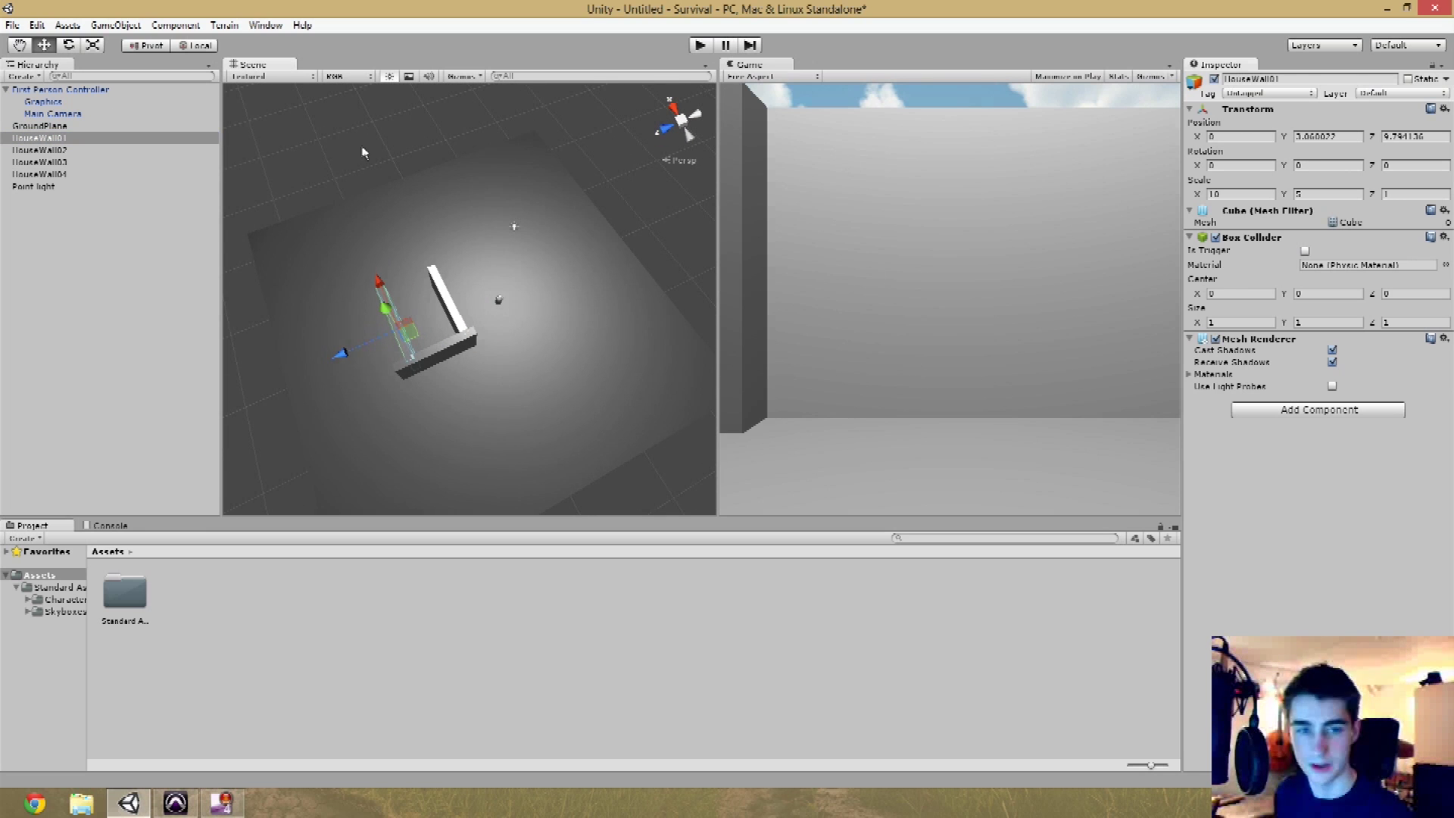
left_click(89, 162)
left_click_drag(528, 253, 560, 301, "alt")
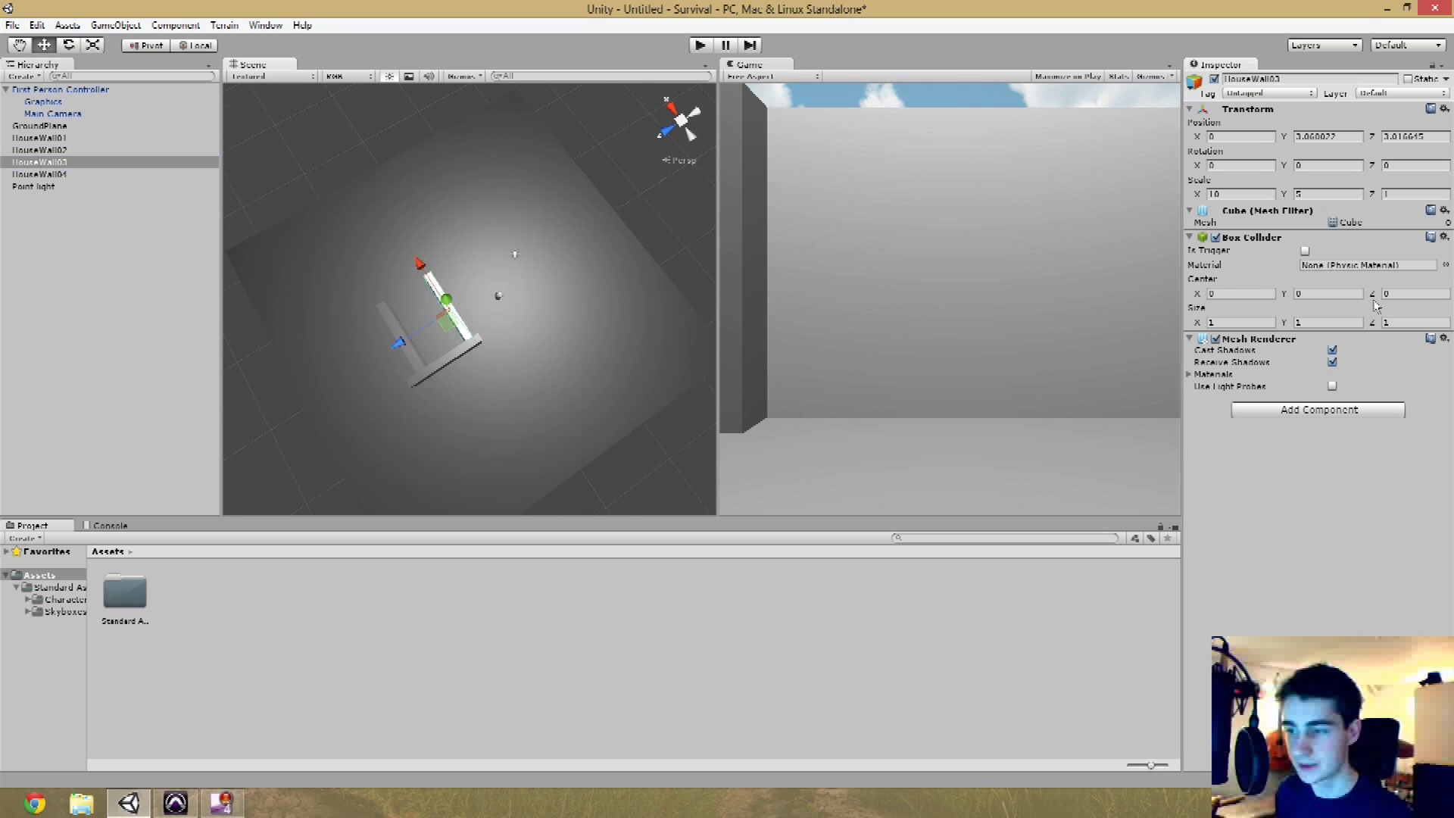
left_click(1327, 165)
type("90")
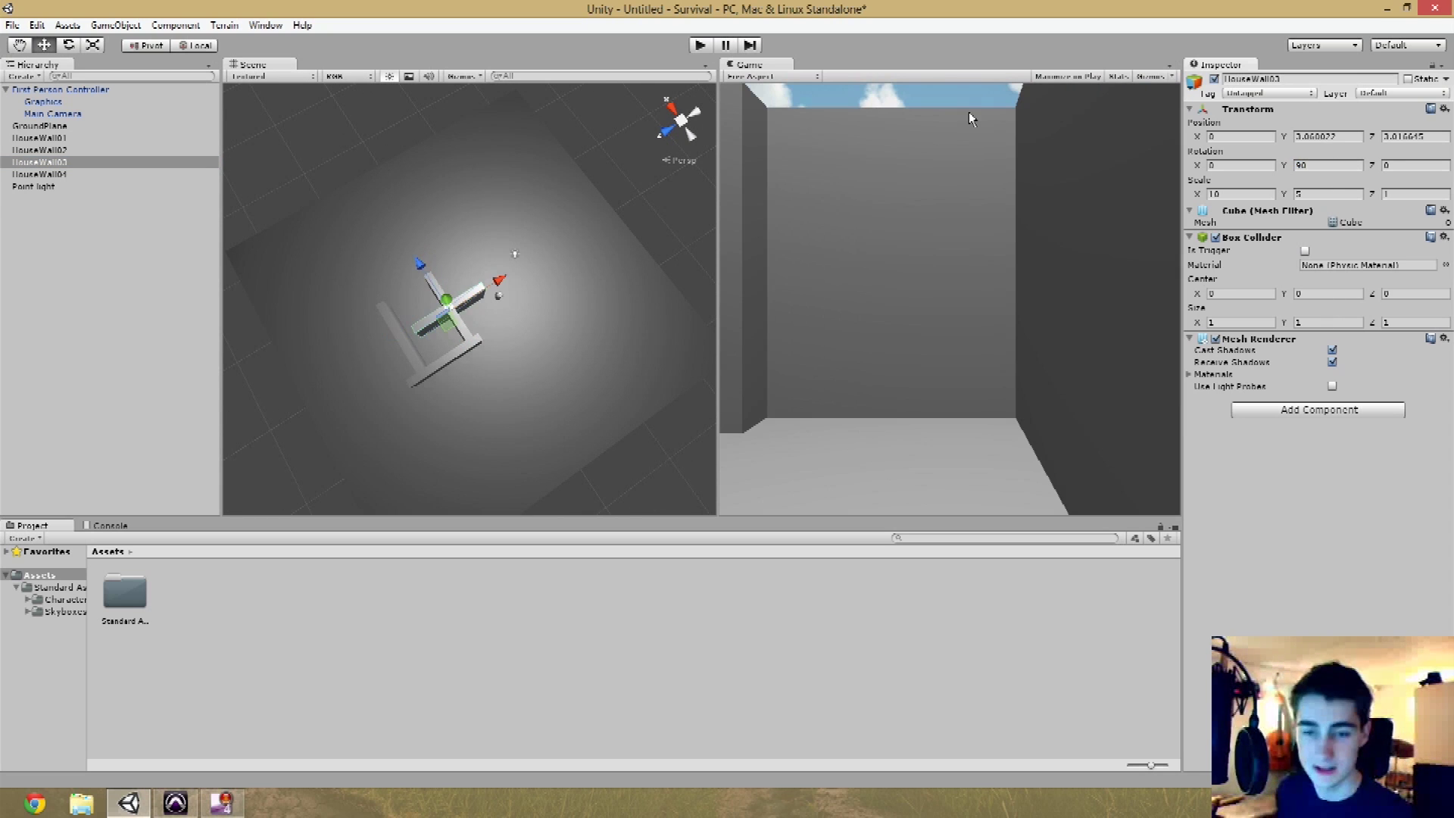
- Move HouseWall03 to X 5, Z about 7.02, closing the open end opposite HouseWall04
left_click_drag(383, 241, 639, 394)
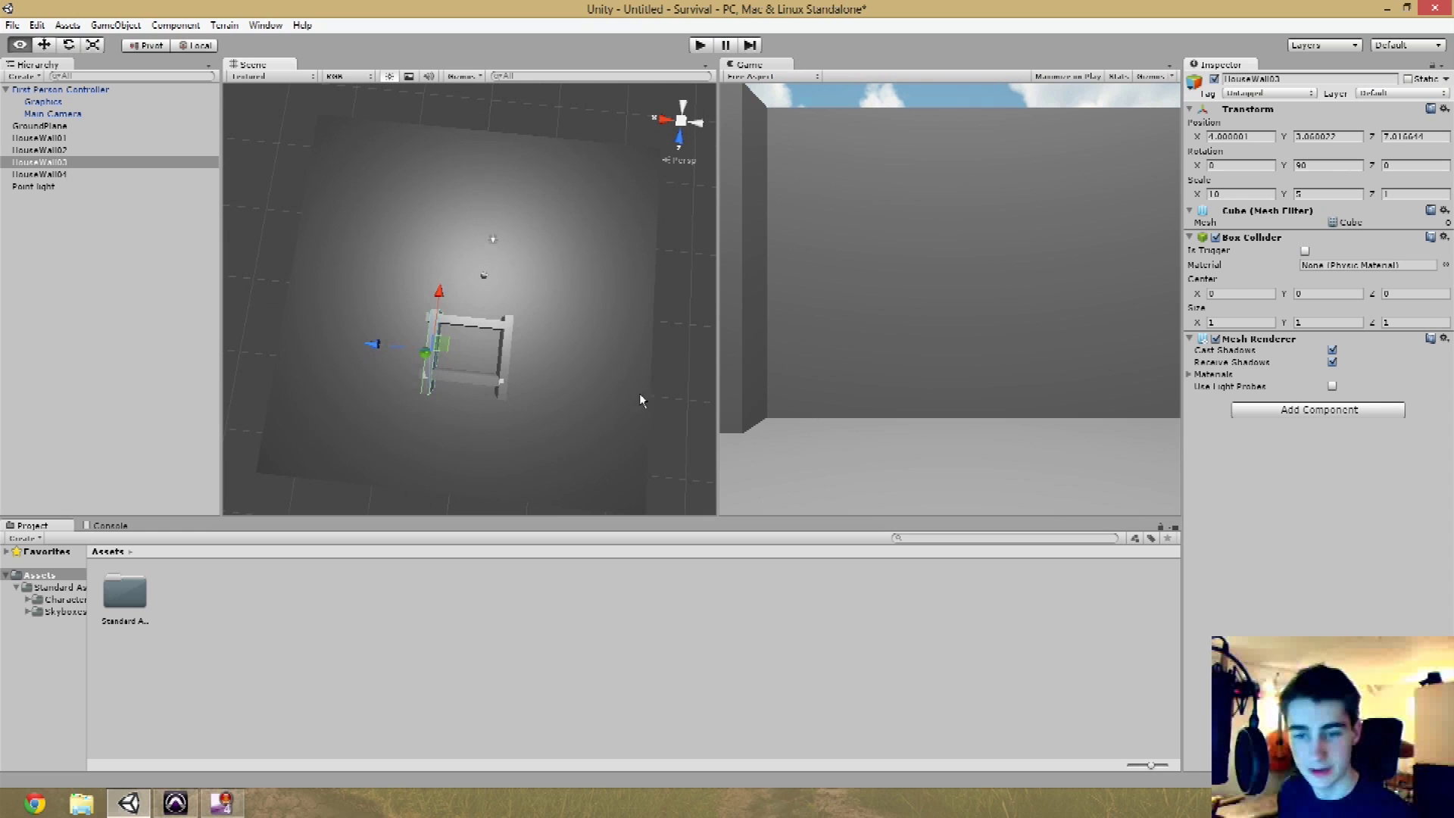
left_click_drag(425, 338, 357, 344)
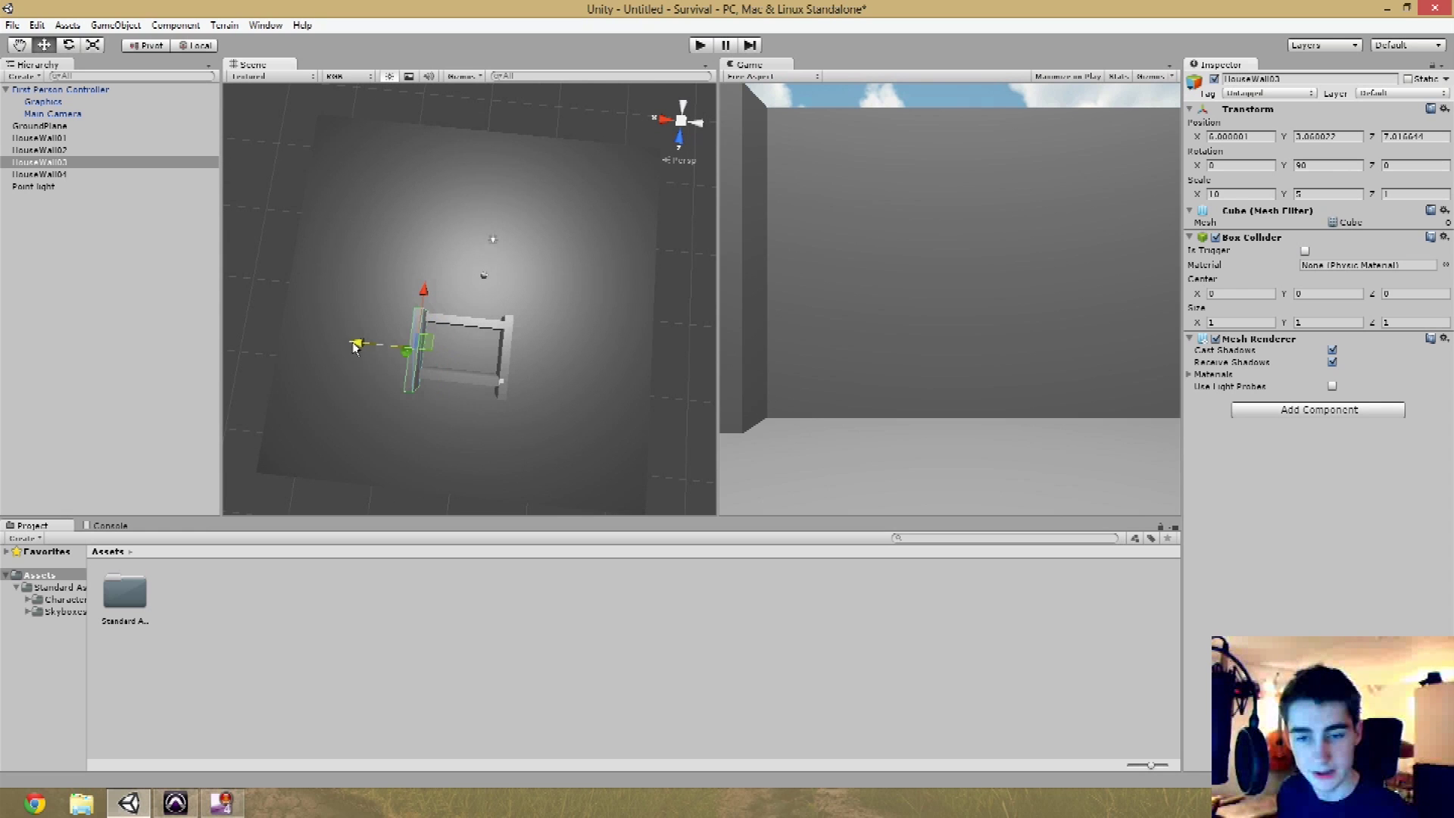
left_click_drag(532, 432, 578, 302, "alt")
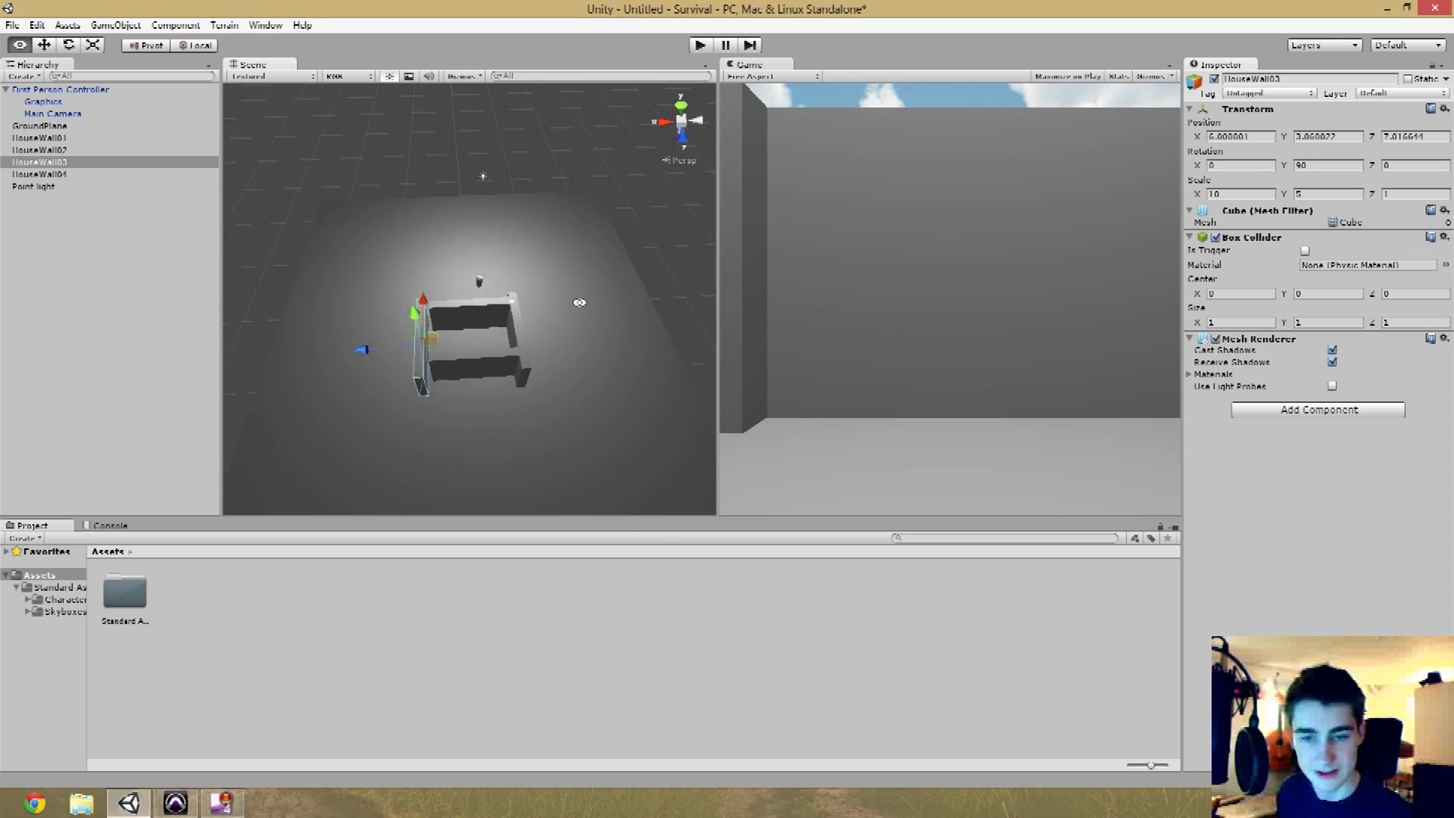
left_click_drag(376, 351, 376, 353)
left_click_drag(569, 353, 273, 478, "alt")
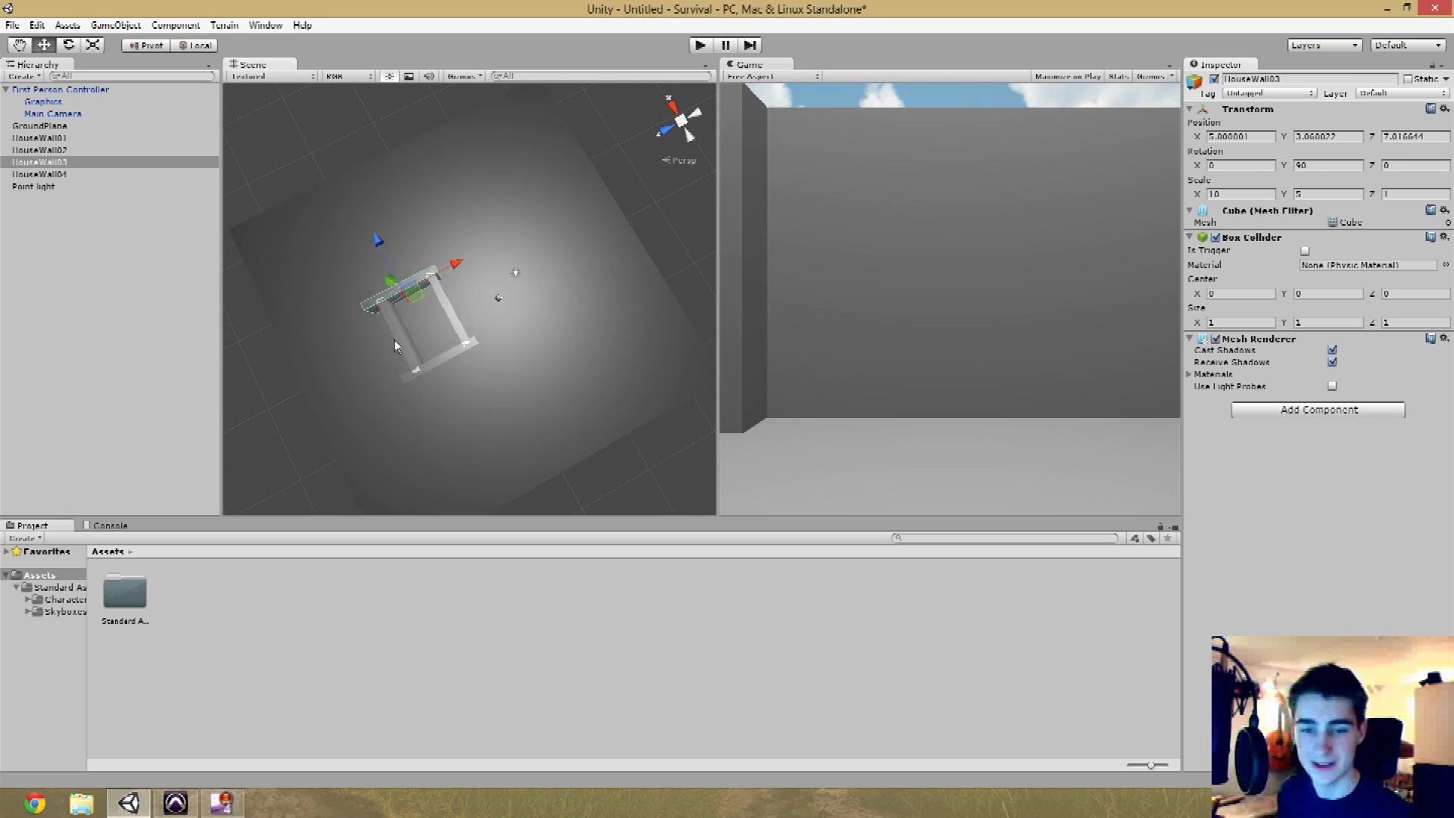
- Shift HouseWall01 outward to the ends of the side walls and move HouseWall02 to a Z position of about 2.02
left_click(371, 358)
left_click_drag(346, 367, 406, 334)
left_click(425, 315)
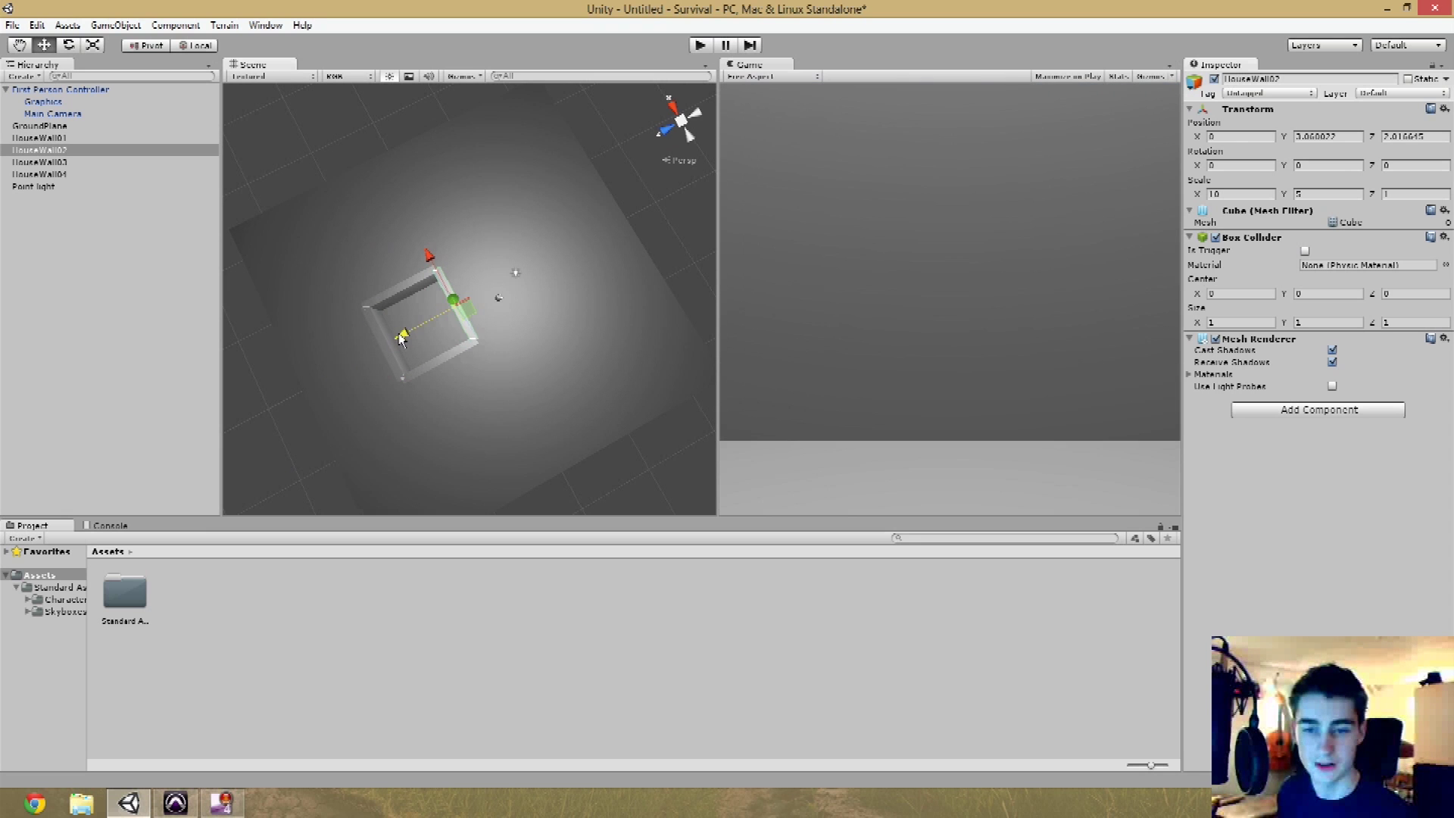
- Delete HouseWall04 to leave one side of the house open as an entrance
left_click(526, 389)
left_click_drag(526, 390, 393, 373, "alt")
left_click(442, 361)
key("Delete")
- Play-test the scene by walking the player around and into the three-walled house, and stop play mode
key("ctrl+p")
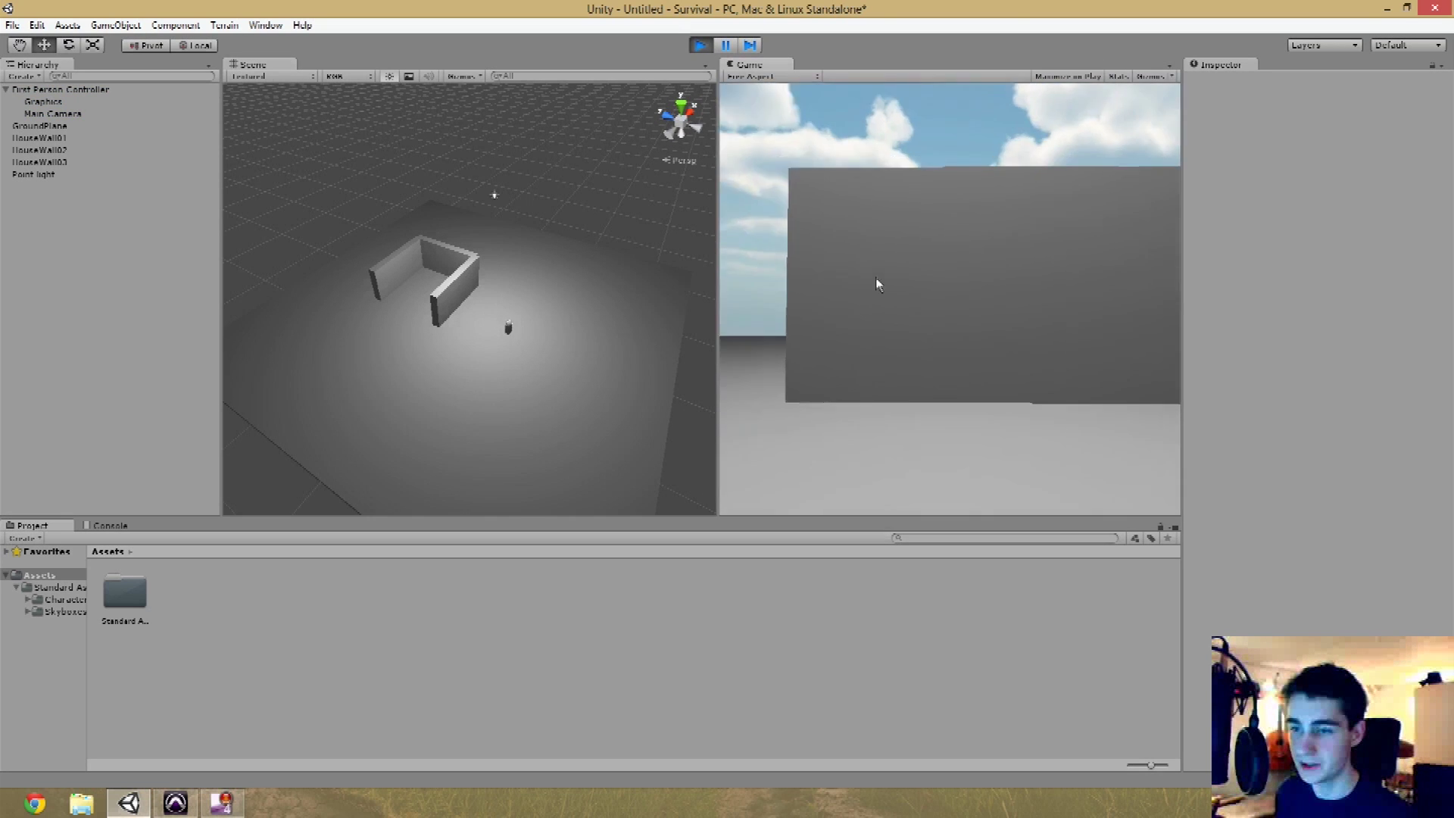
key("w")
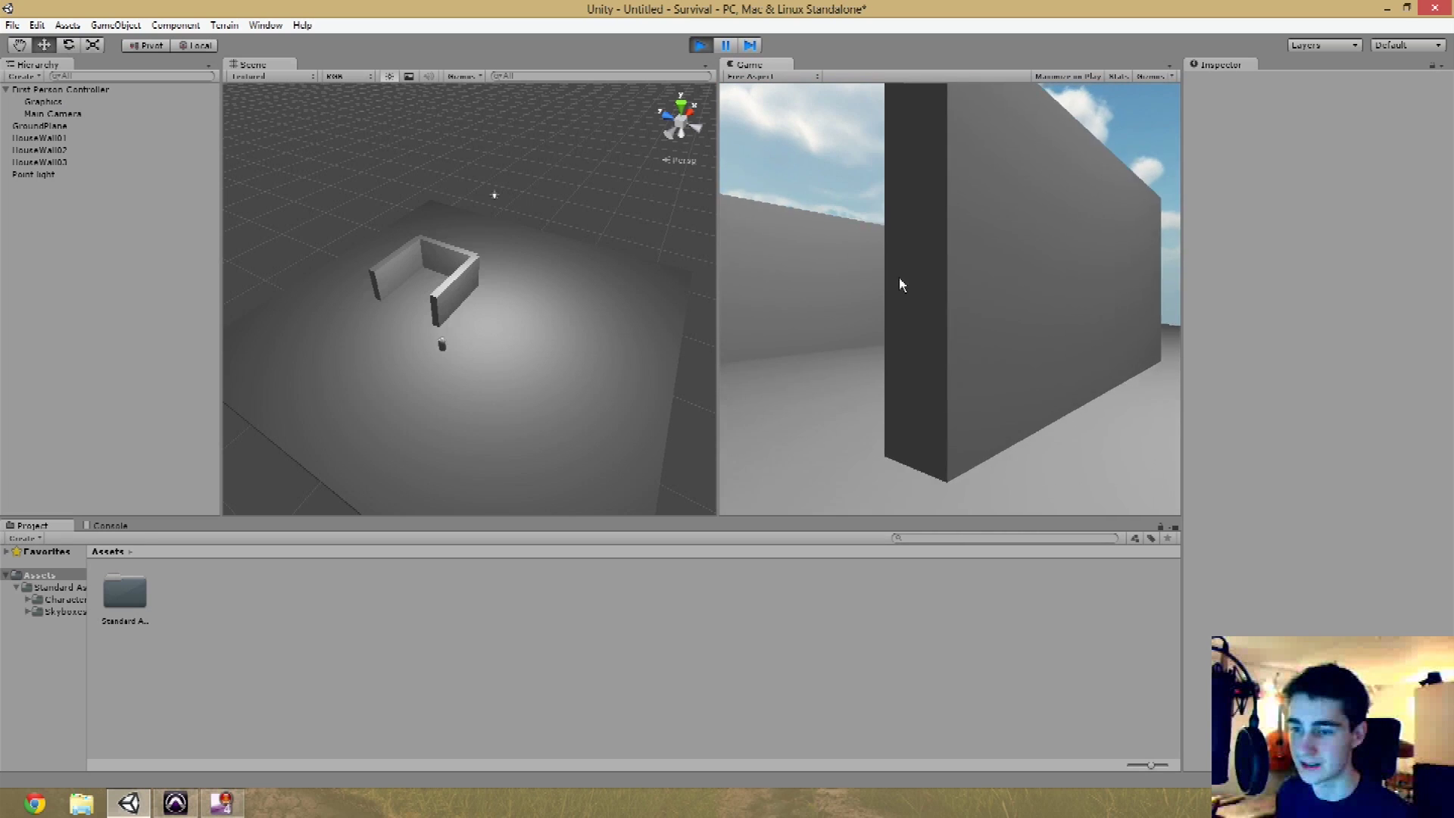
key("w")
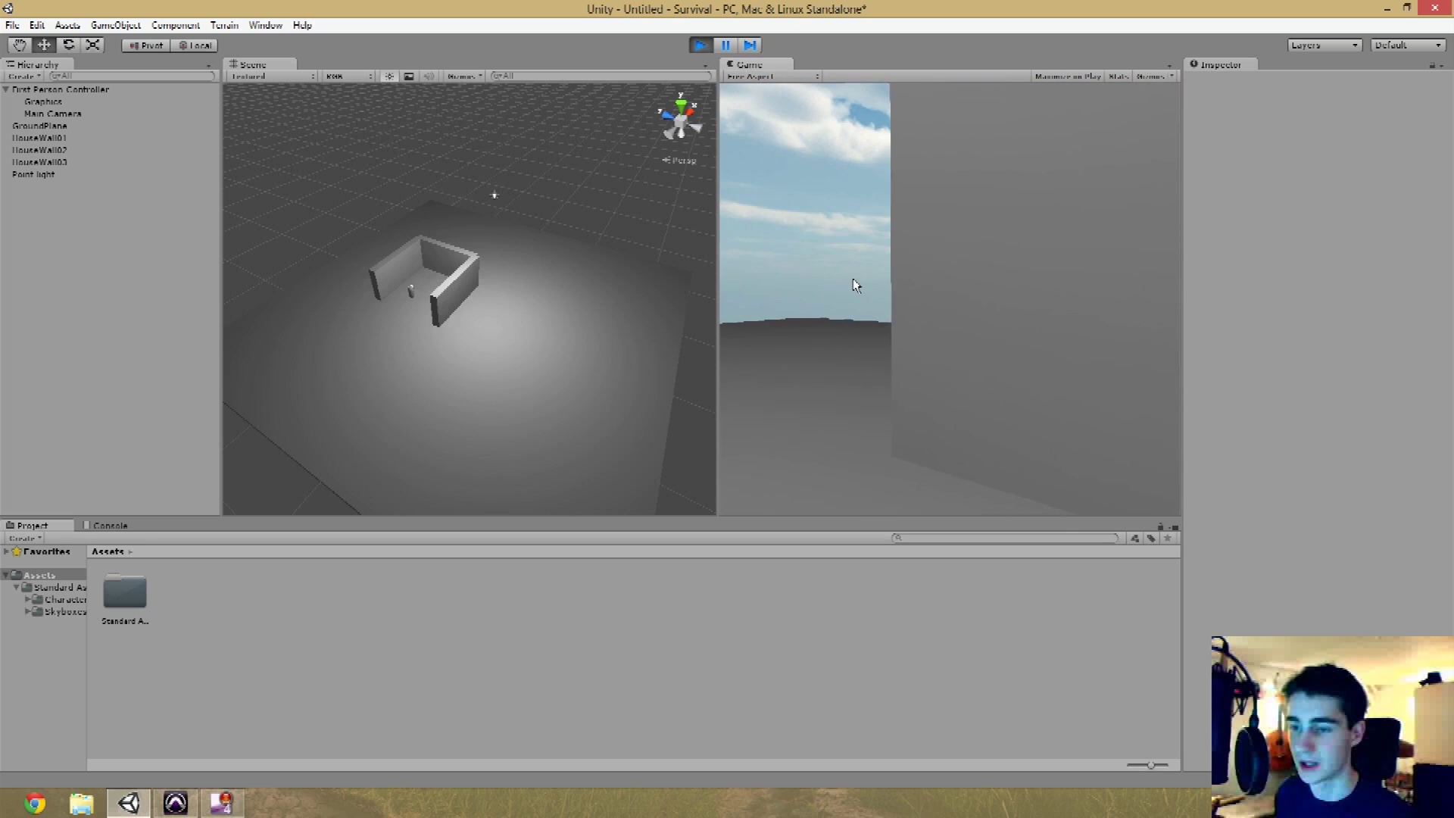
key("w")
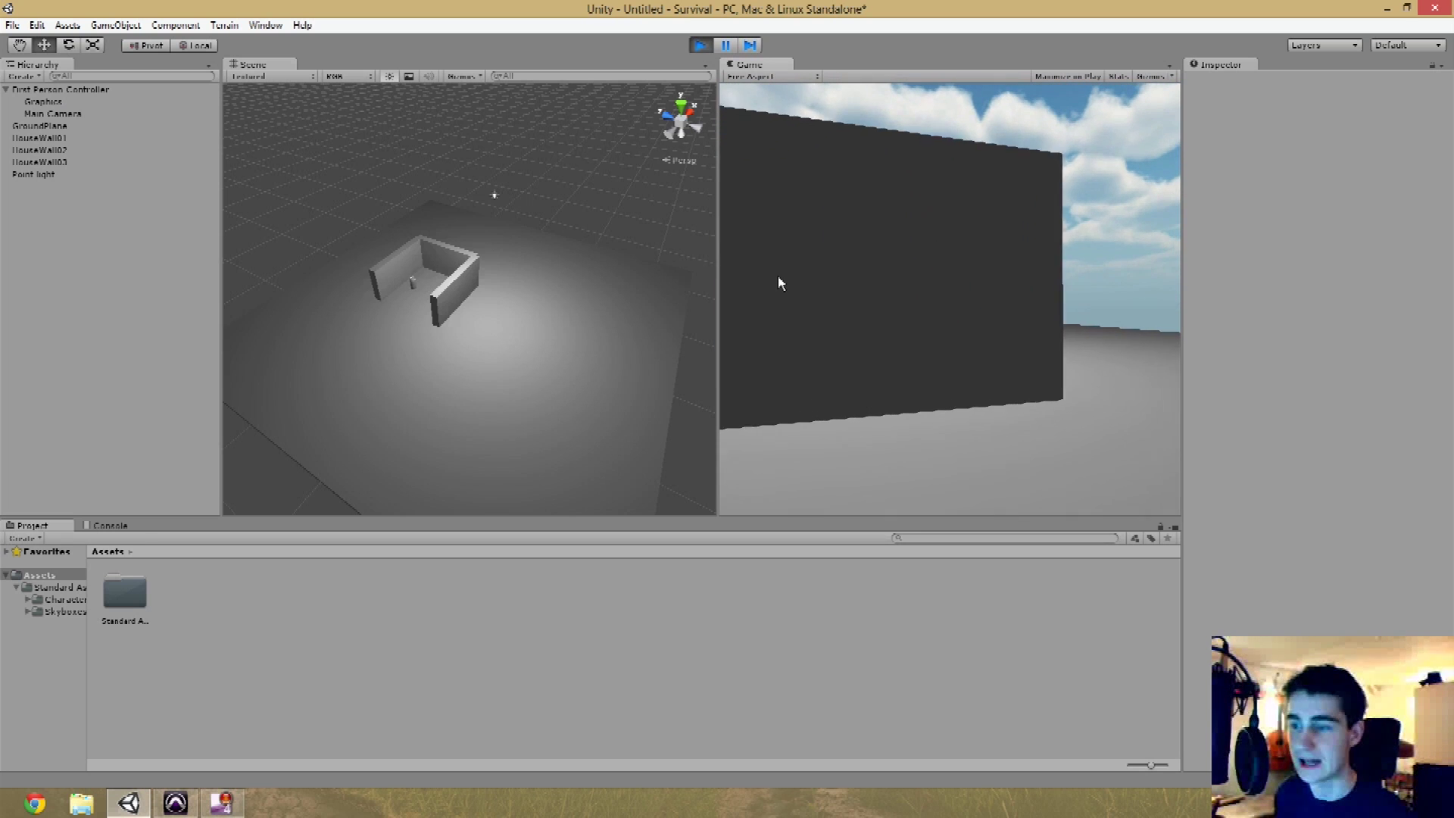
key("s")
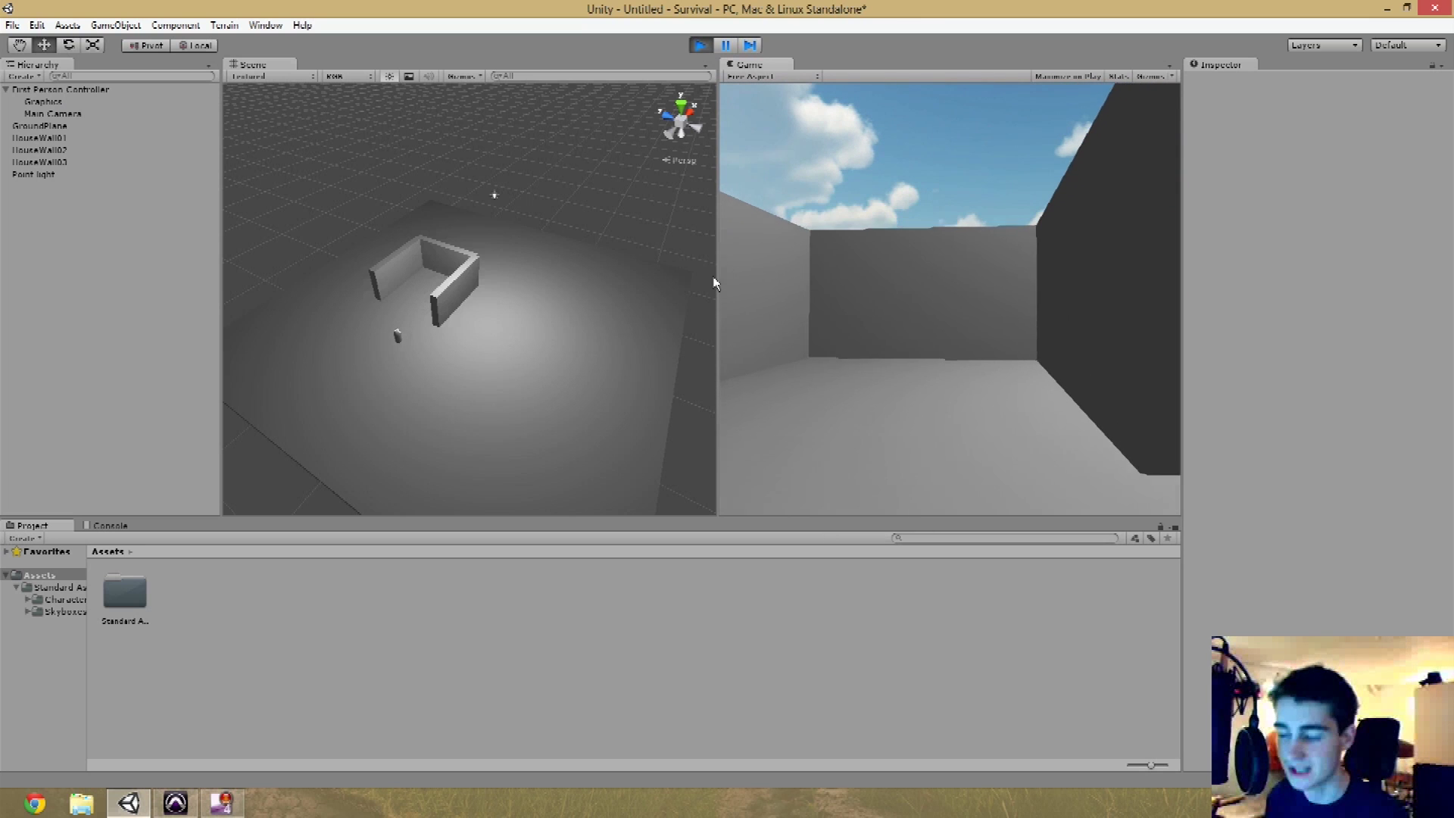
key("s")
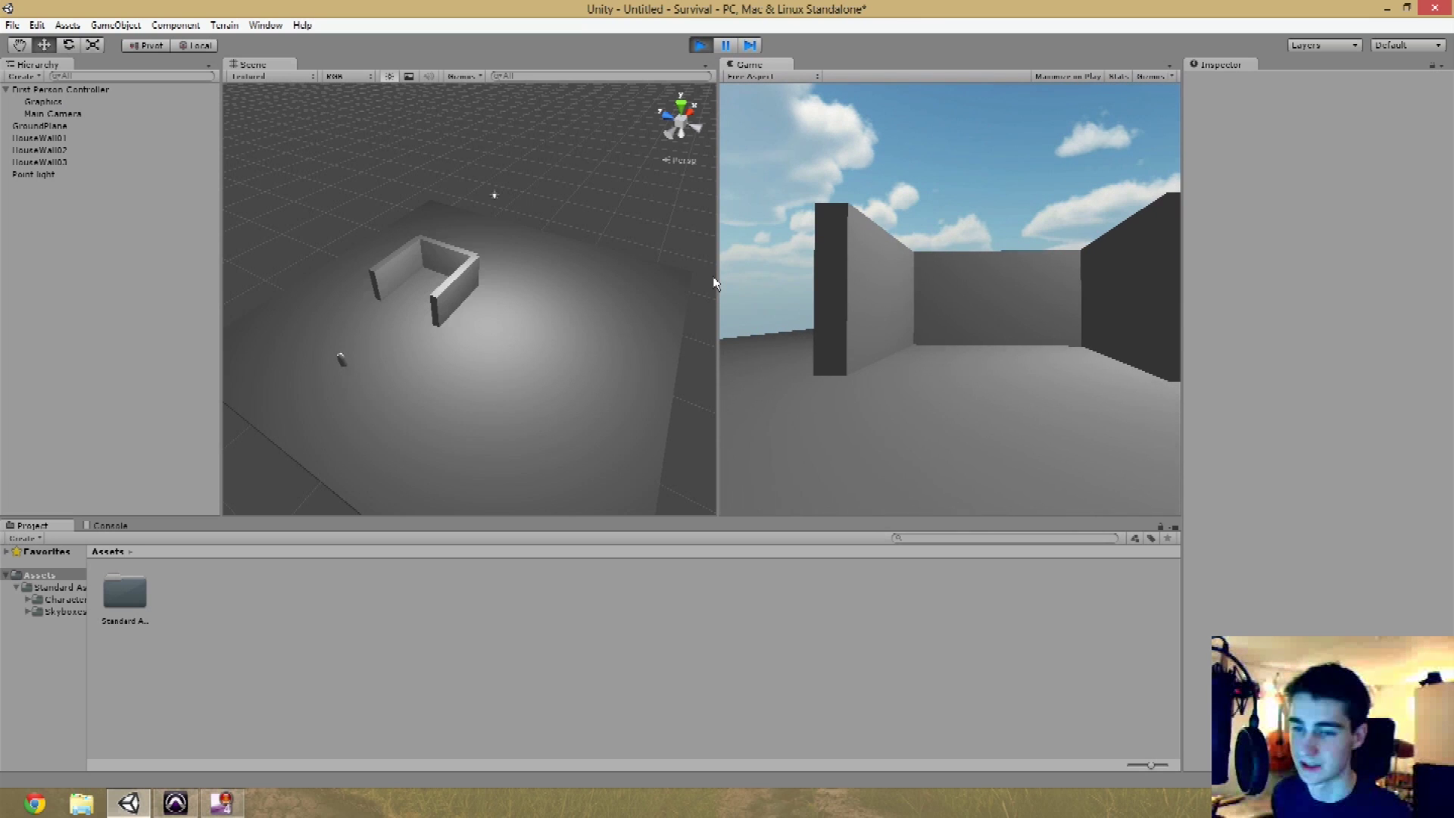
key("a")
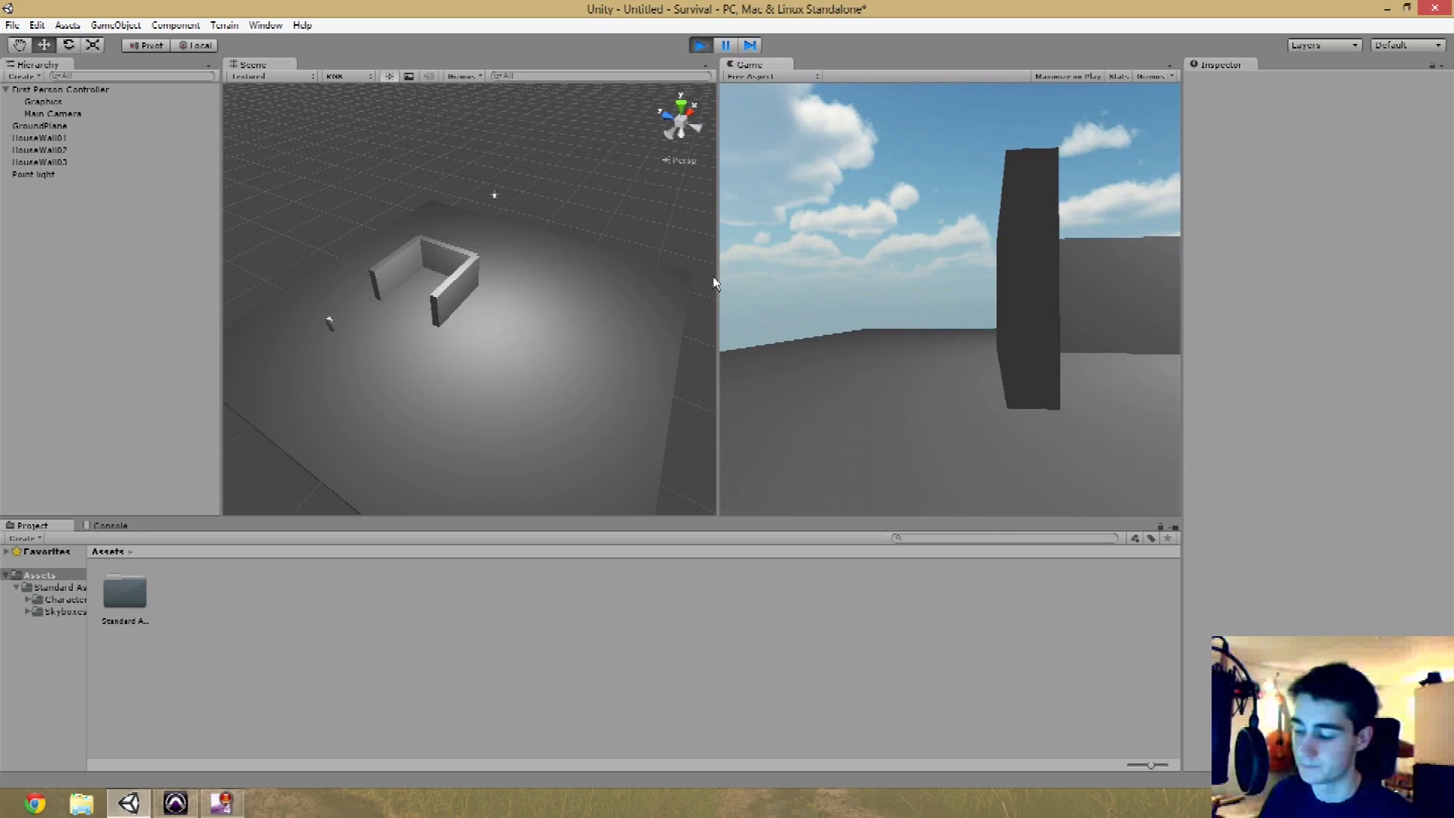
key("ctrl+p")
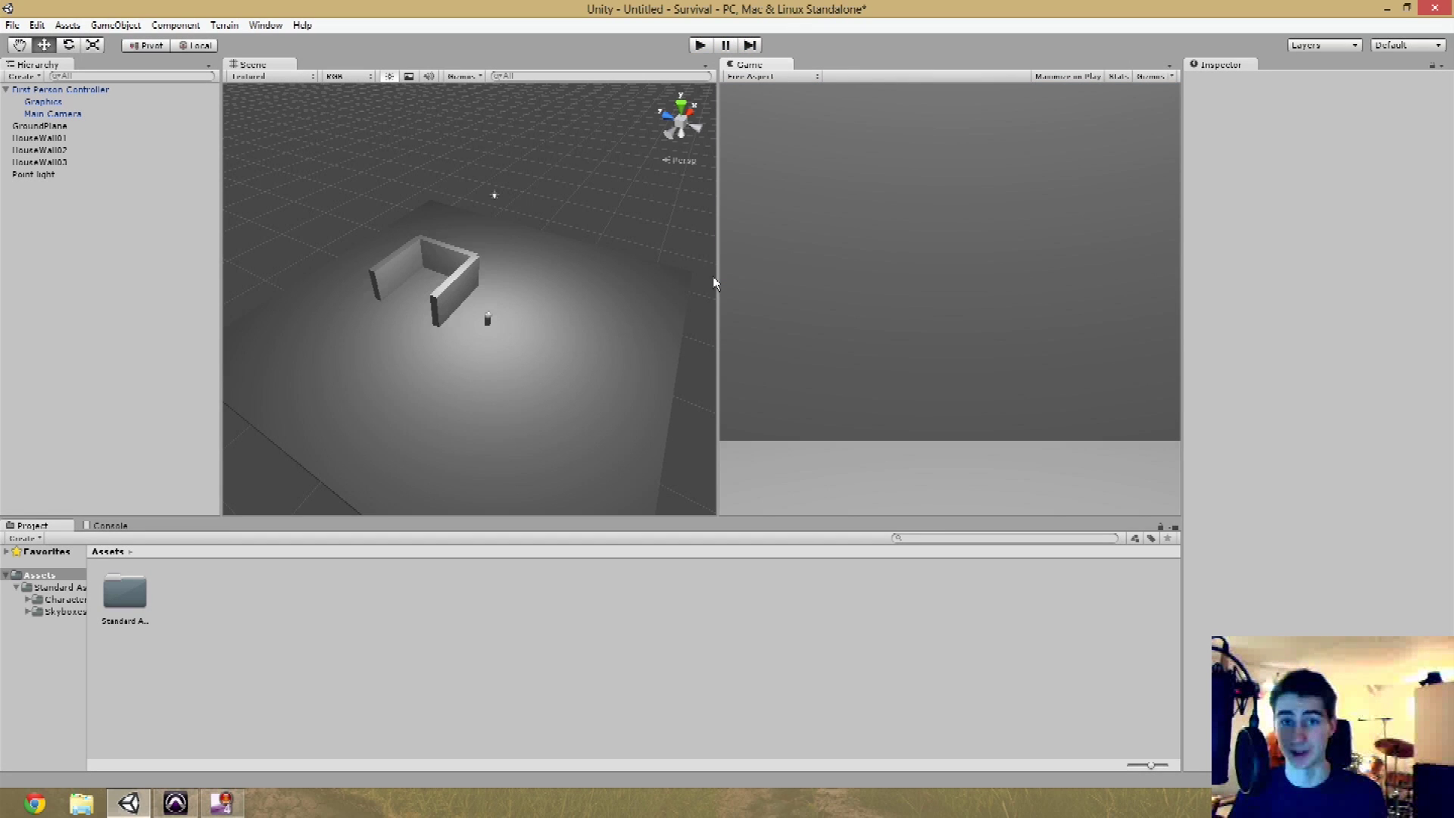